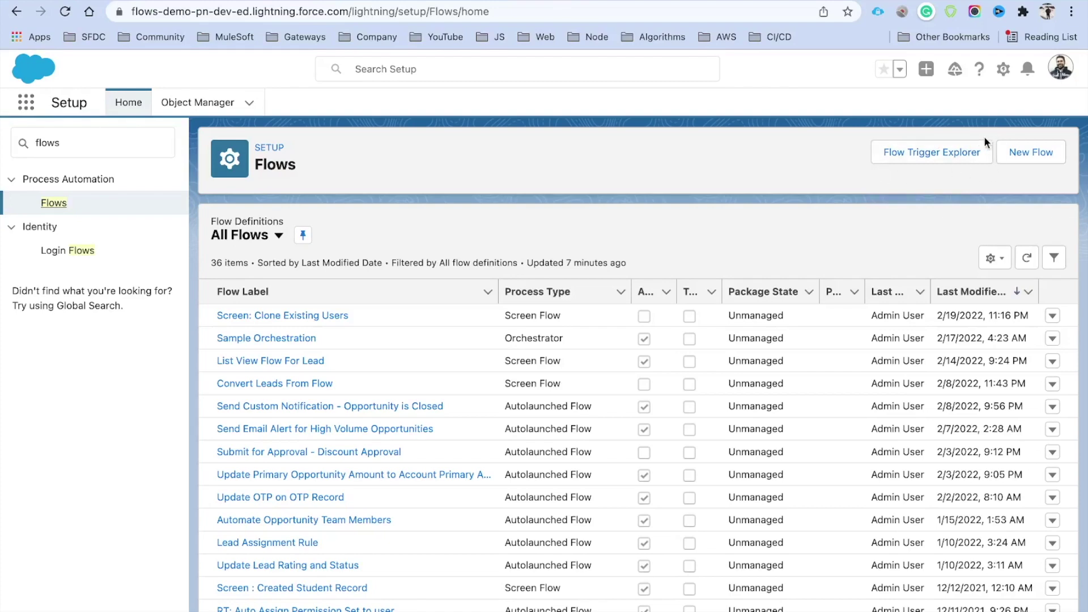
- Open the Flow Trigger Explorer from the Flows page and choose Account as the object whose triggered flows are shown
left_click(935, 152)
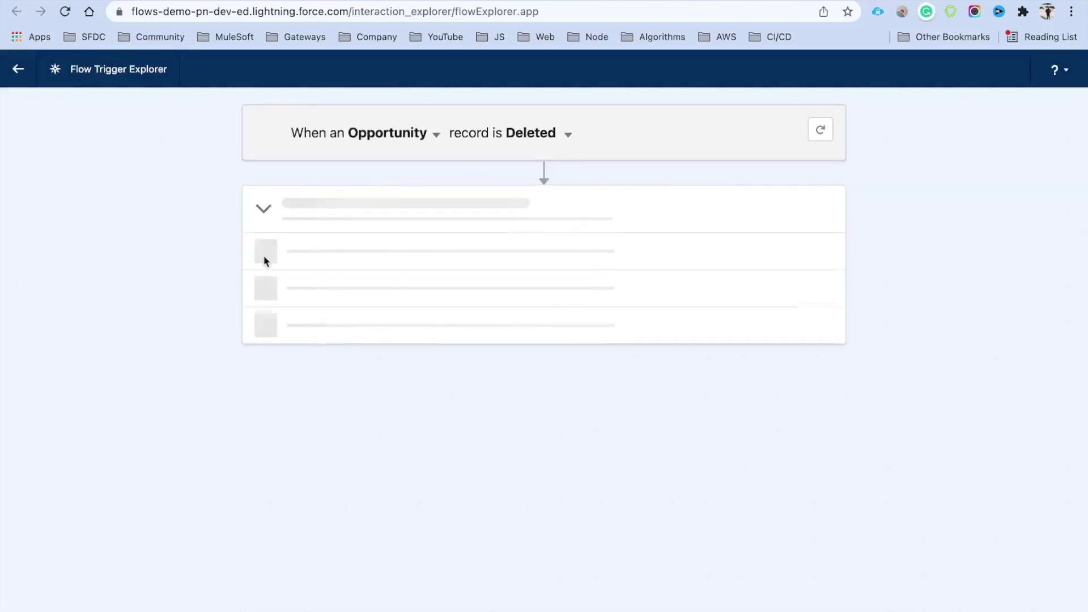
left_click(436, 133)
scroll(455, 288, "down", 20)
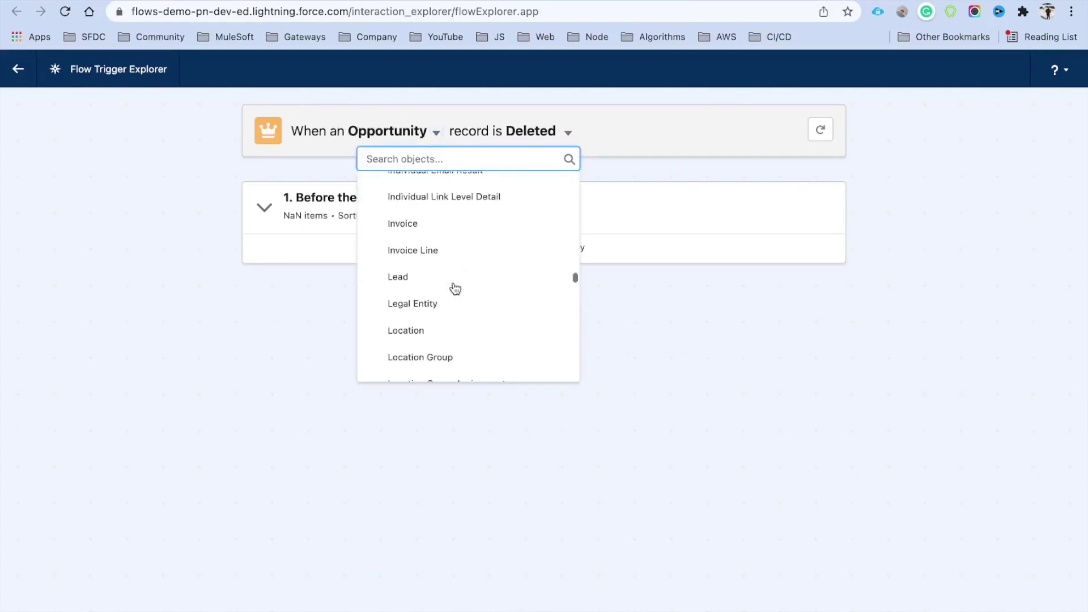
scroll(493, 262, "up", 20)
scroll(495, 260, "down", 15)
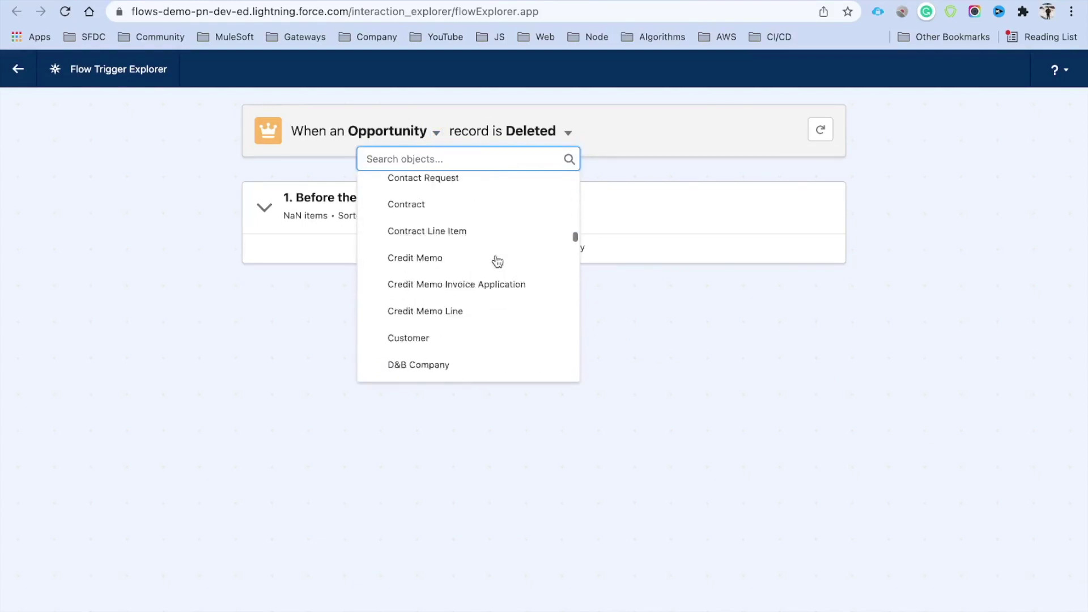
scroll(497, 261, "up", 4)
scroll(496, 263, "up", 15)
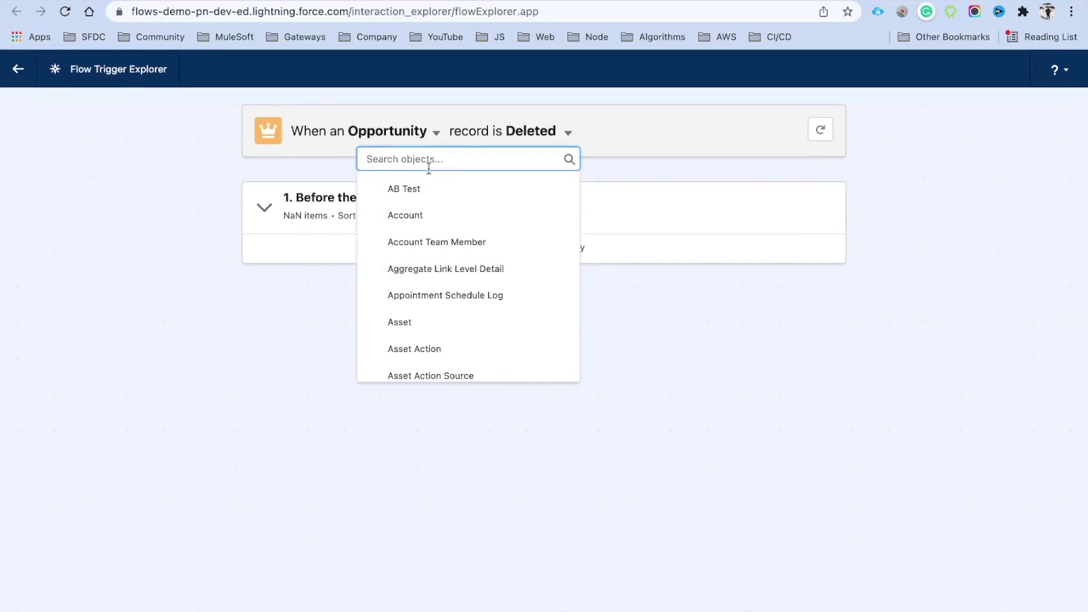
left_click(417, 217)
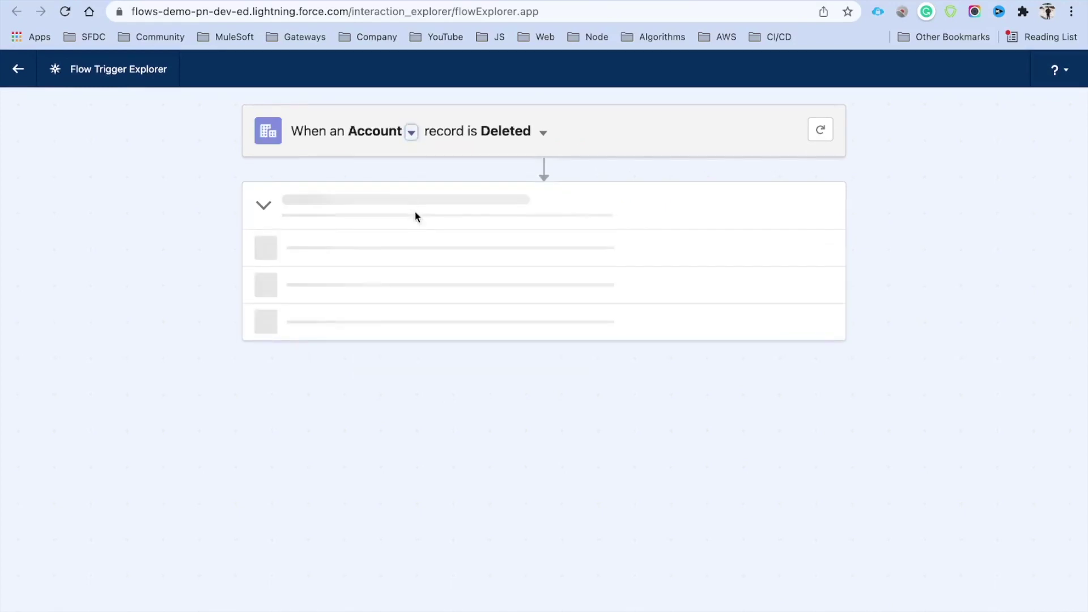
- Show the flows that run when an Account record is Updated, followed by those that run when it is Created
left_click(542, 133)
left_click(572, 187)
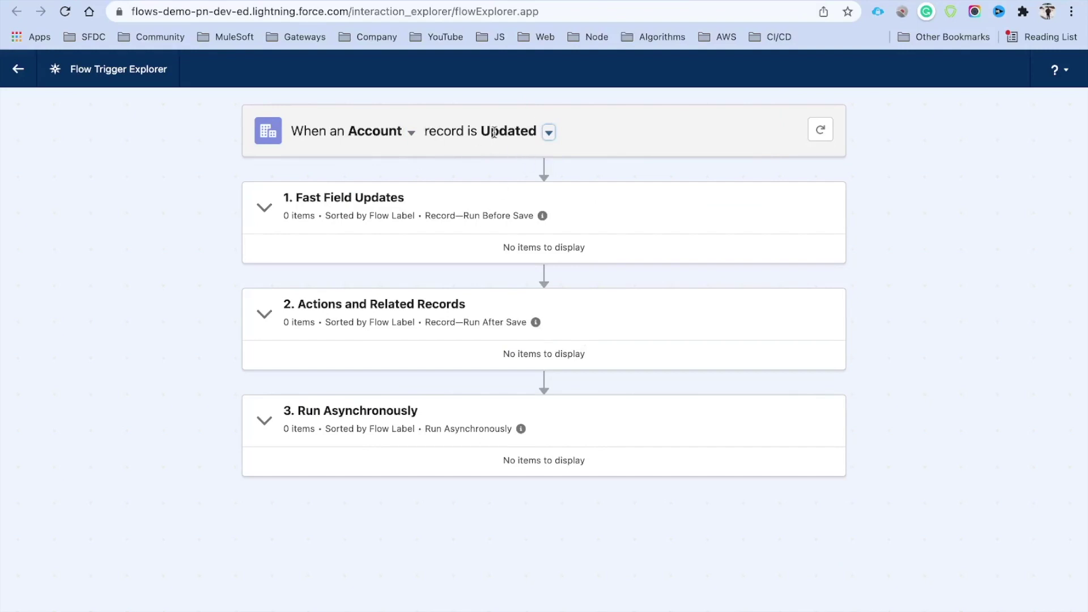
left_click(549, 134)
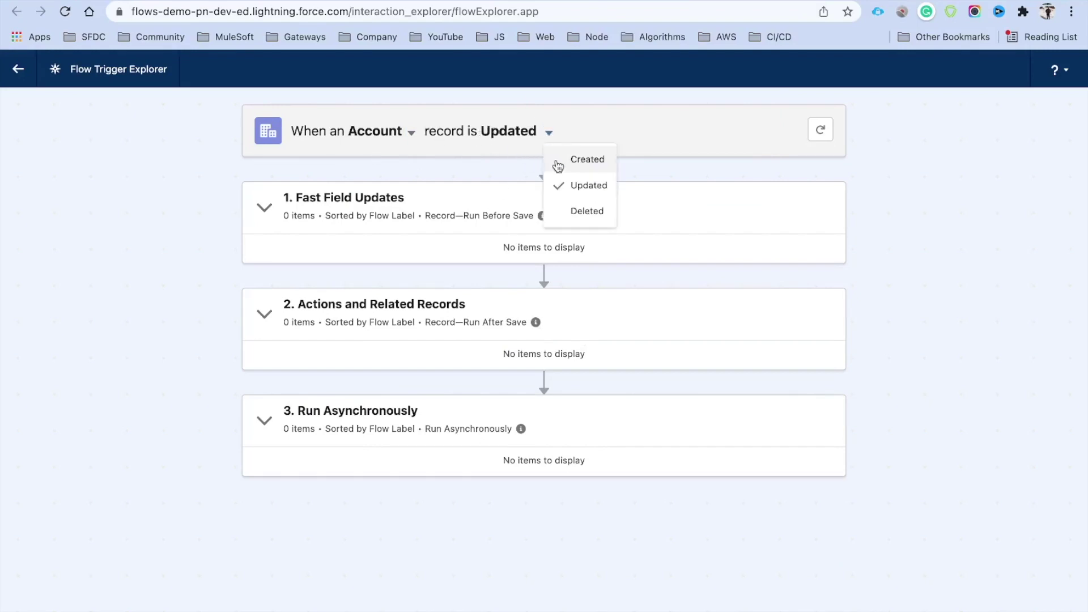
left_click(558, 163)
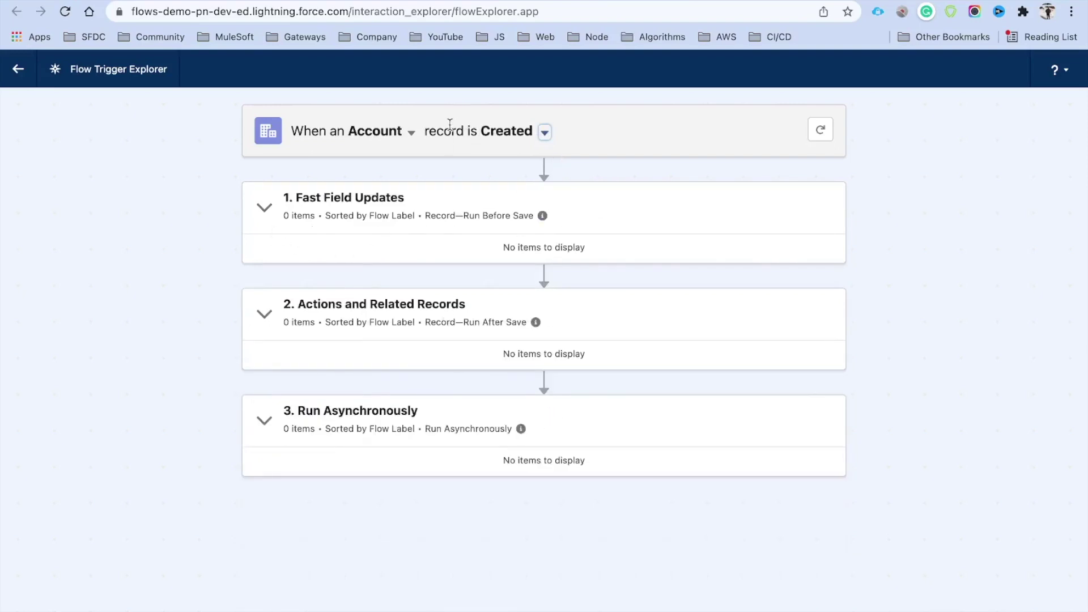
- Switch the explored object to Case and examine the before-save, after-save and asynchronous run timings for Created records
left_click(397, 131)
left_click(412, 134)
type("case")
left_click(415, 198)
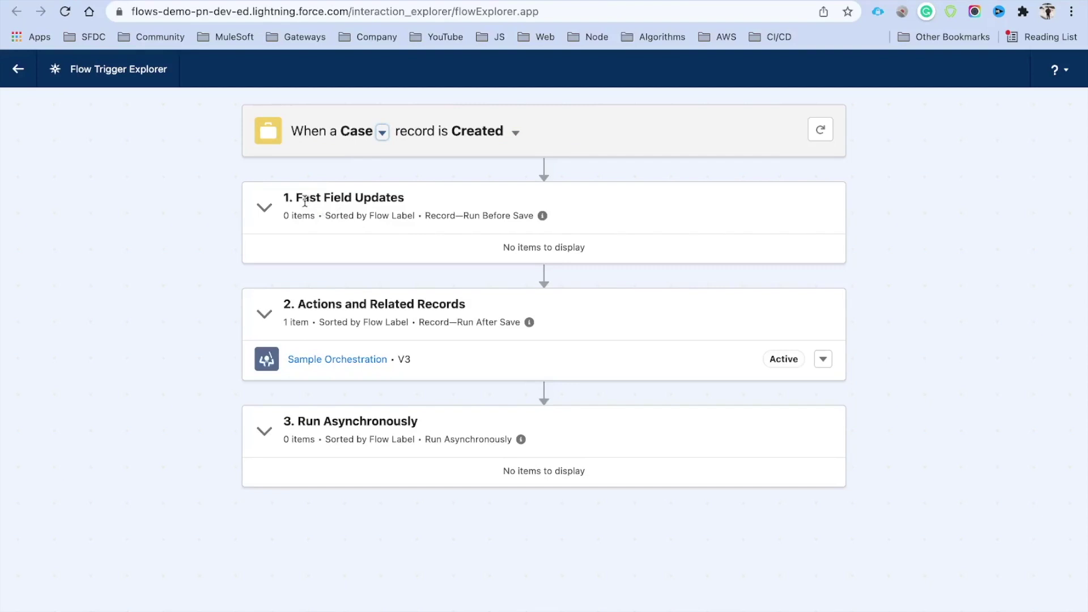
left_click_drag(463, 216, 515, 214)
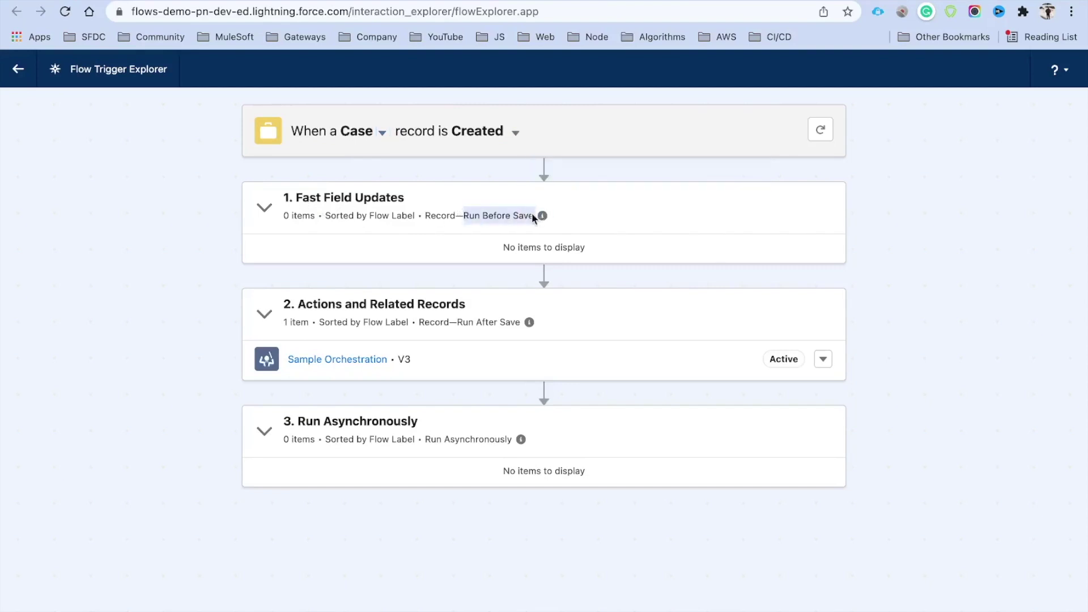
left_click_drag(459, 322, 521, 323)
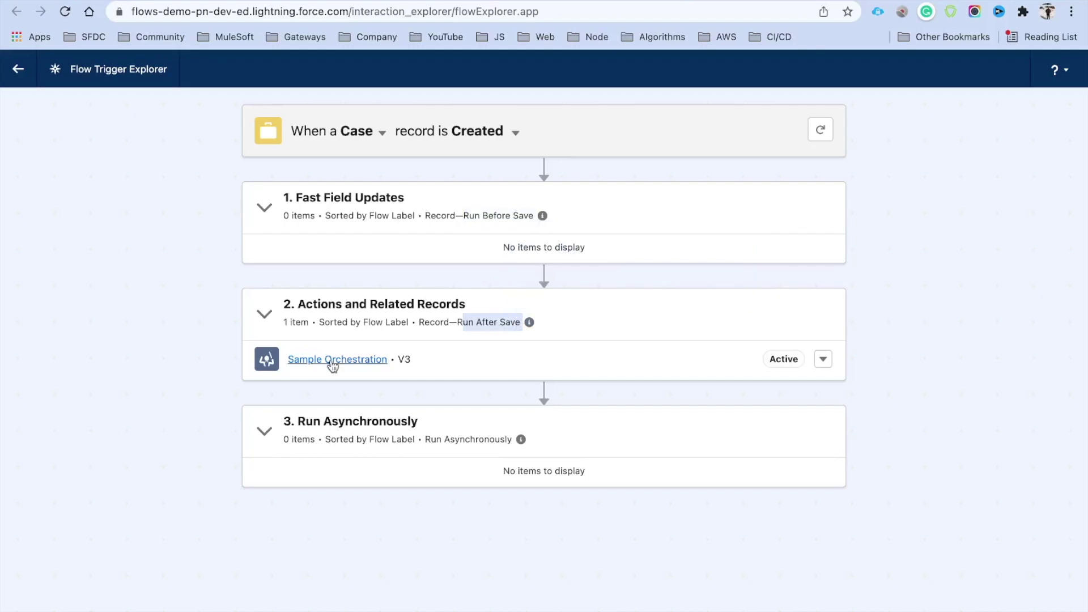
left_click_drag(425, 441, 513, 440)
- Show the flows that run when a Case record is Updated, followed by those for Deleted
left_click(514, 139)
left_click(535, 180)
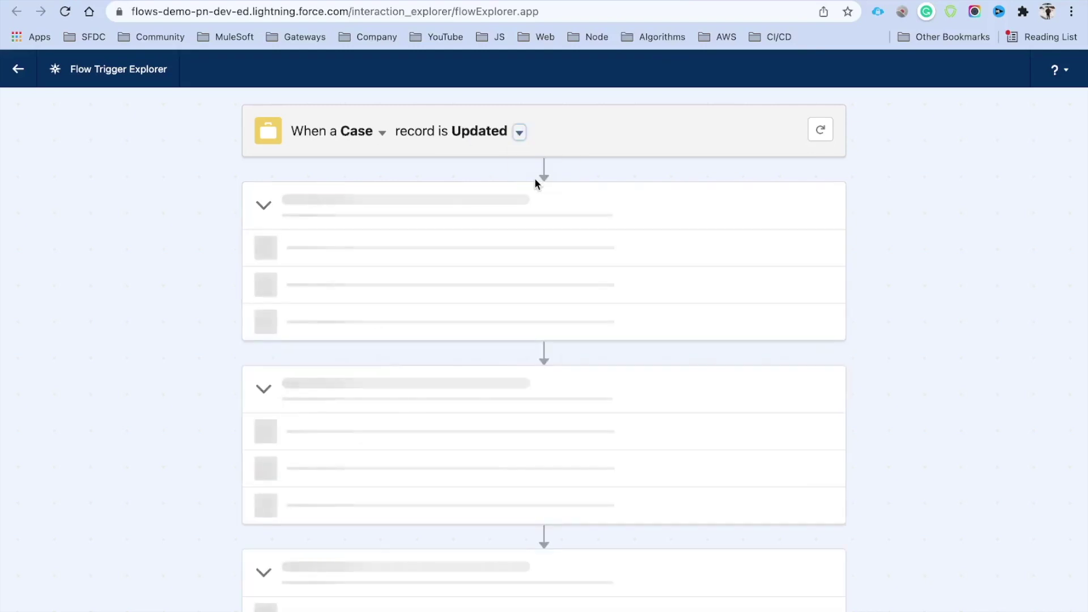
left_click_drag(387, 359, 287, 359)
left_click(526, 134)
left_click(525, 133)
left_click(551, 211)
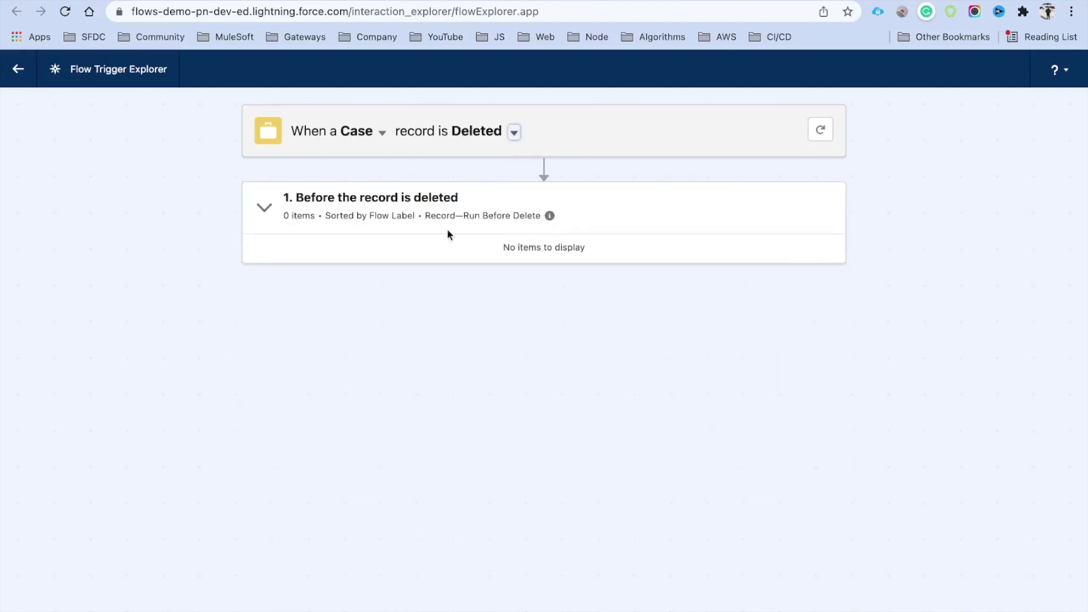
- Switch the explored object to Opportunity and show its flows for Created records, followed by those for Updated records
left_click(382, 133)
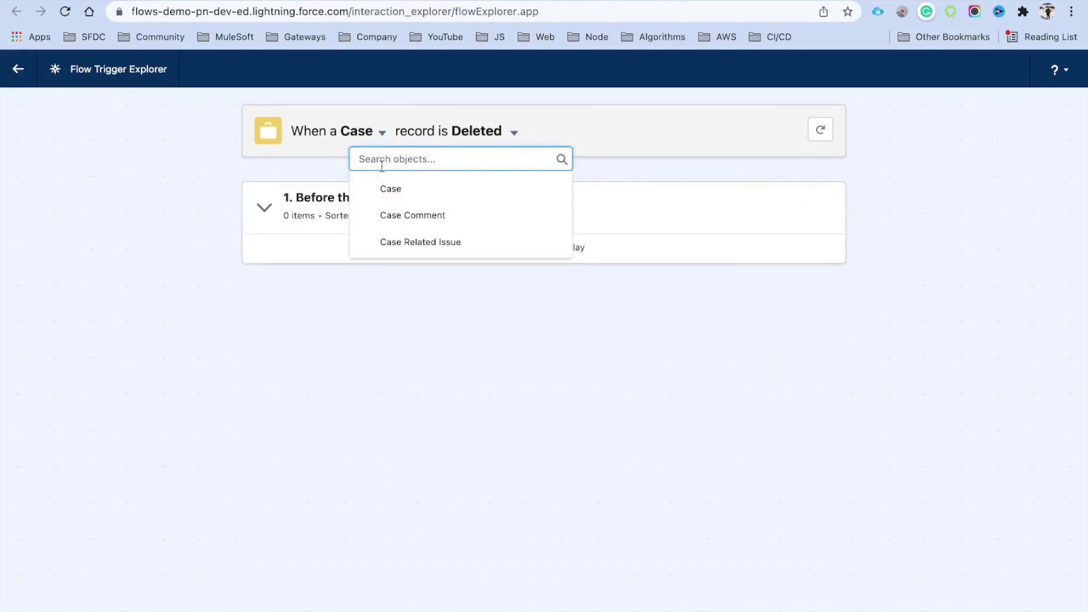
type("oppo")
left_click(404, 189)
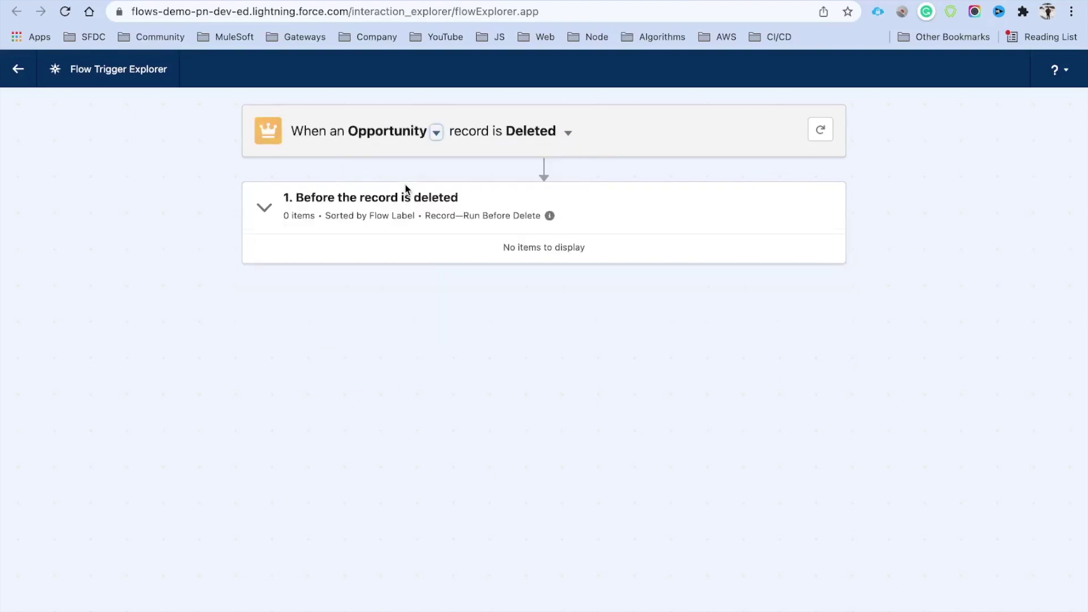
left_click(565, 131)
left_click(598, 154)
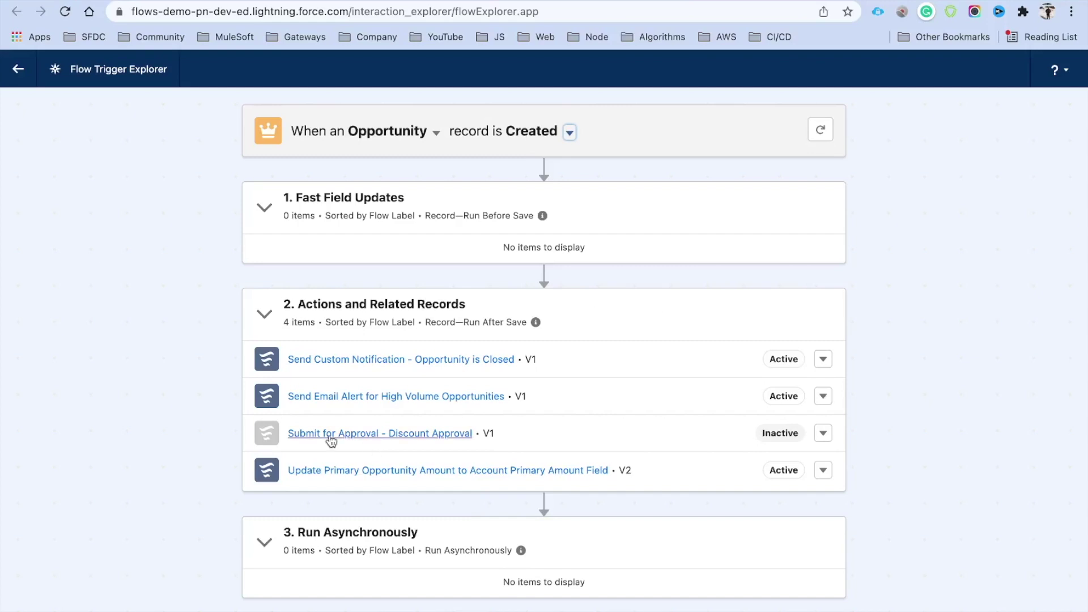
left_click(568, 132)
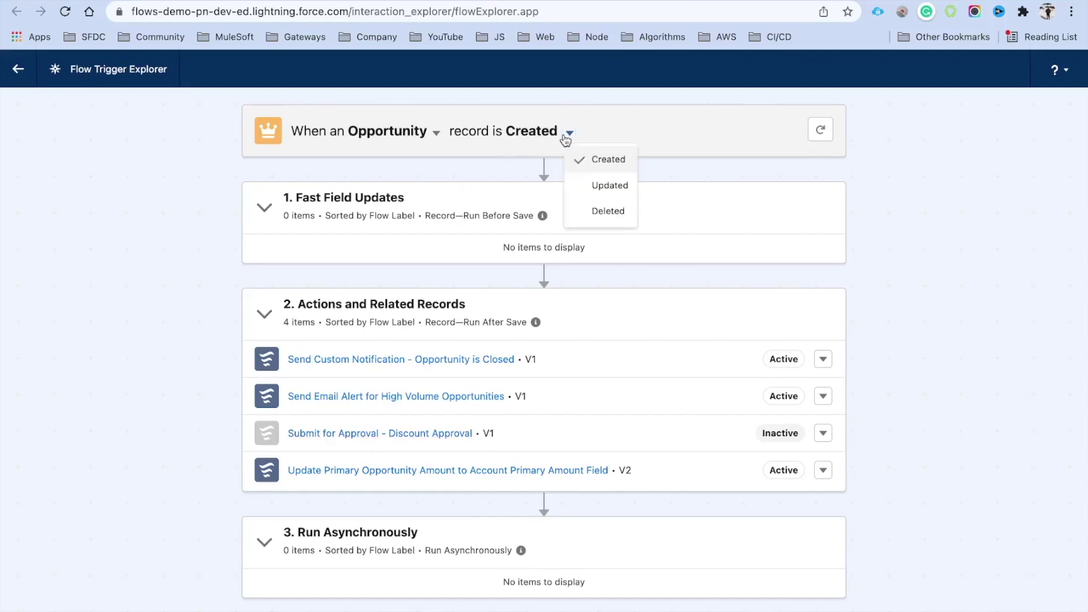
left_click(591, 186)
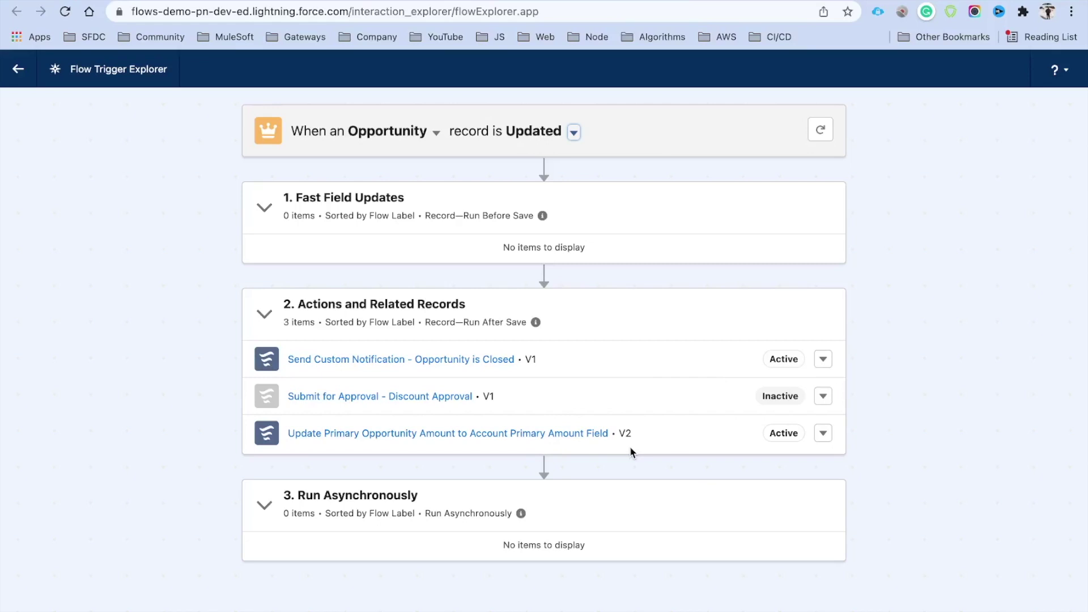
- Return to Setup, search its pages for "mig" and open Migrate To Flow (Beta)
left_click(425, 3)
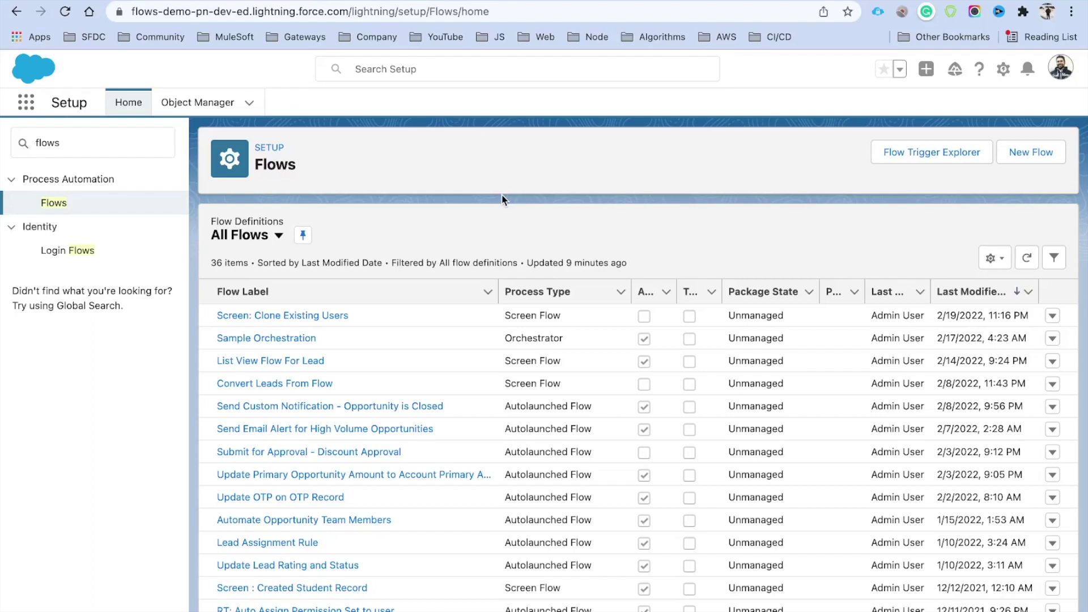
double_click(86, 143)
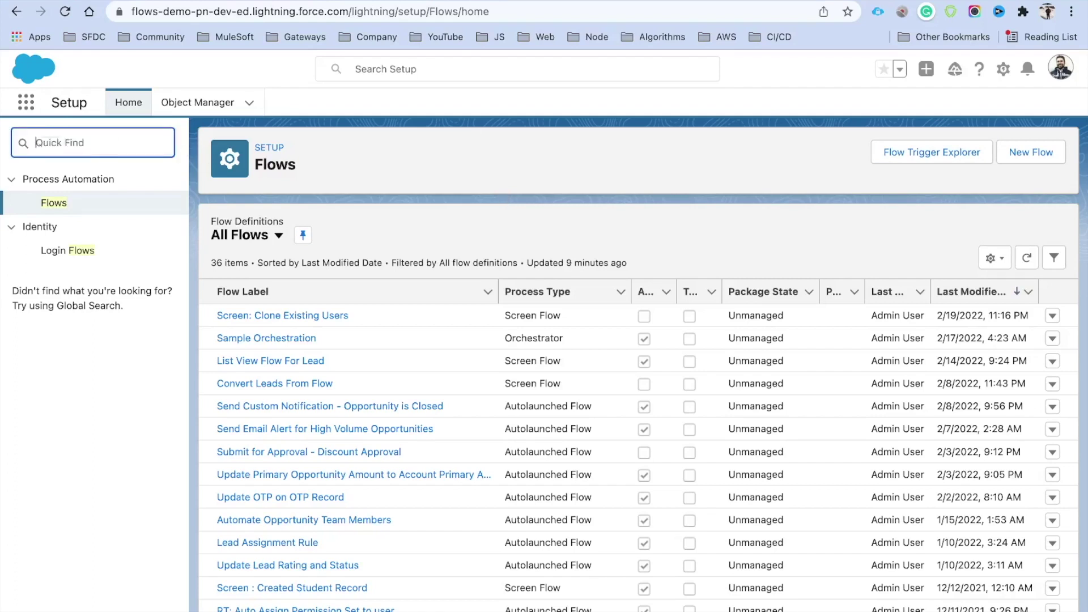
type("mig")
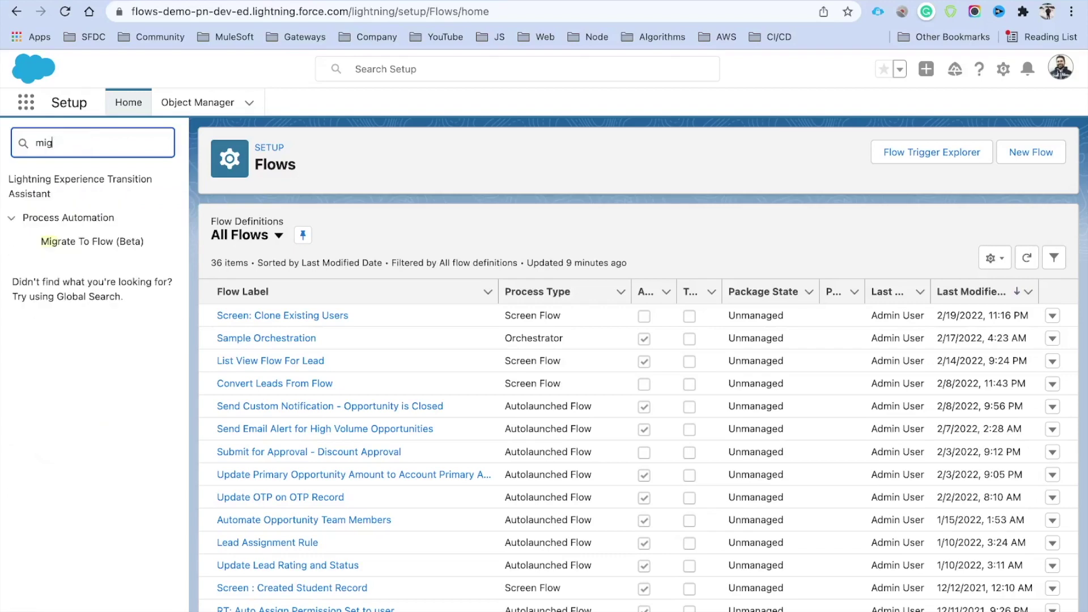
left_click_drag(80, 139, 32, 139)
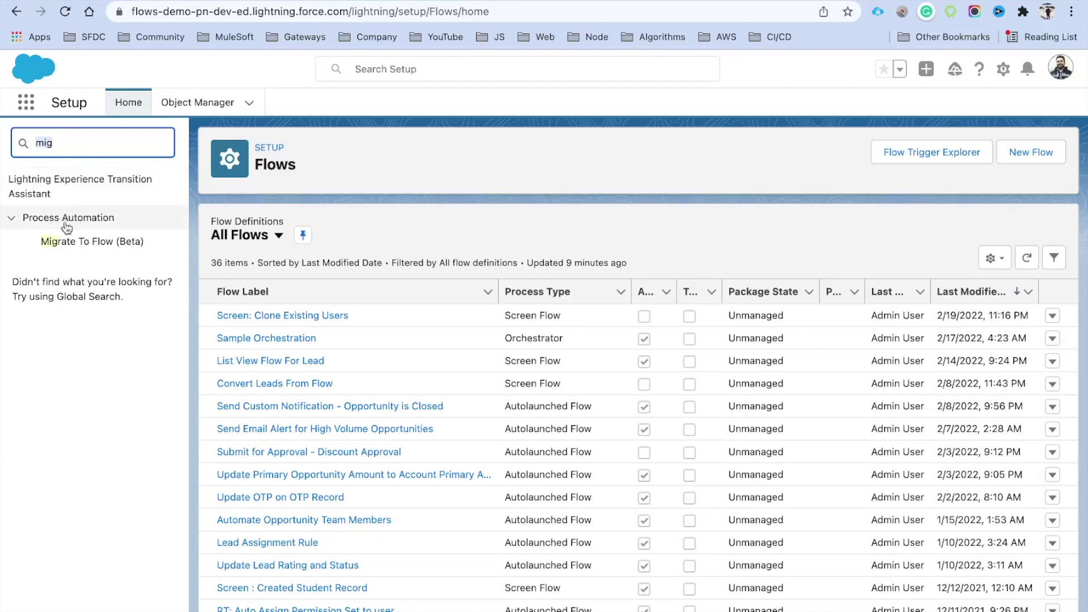
left_click(80, 246)
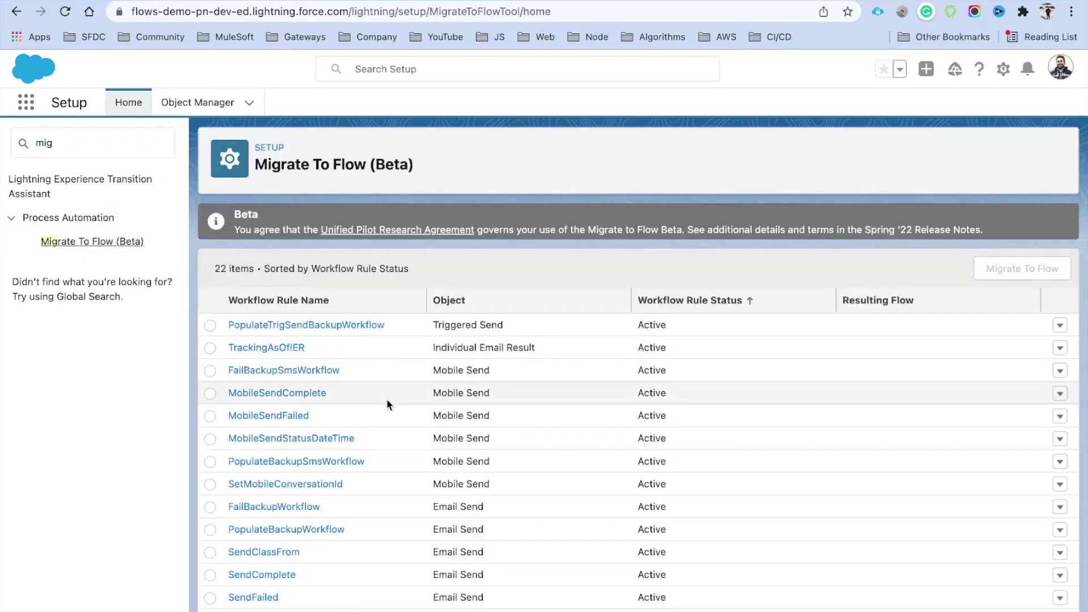
- Review the list of workflow rules available for migration and select the PopulateTrigSendBackupWorkflow rule
scroll(386, 404, "down", 3)
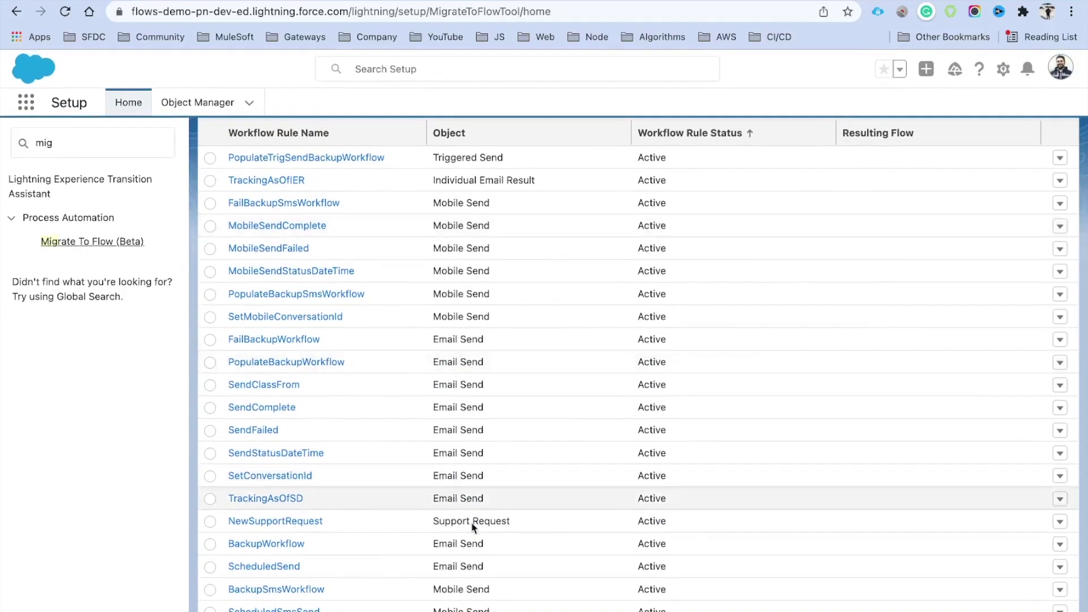
scroll(505, 298, "up", 3)
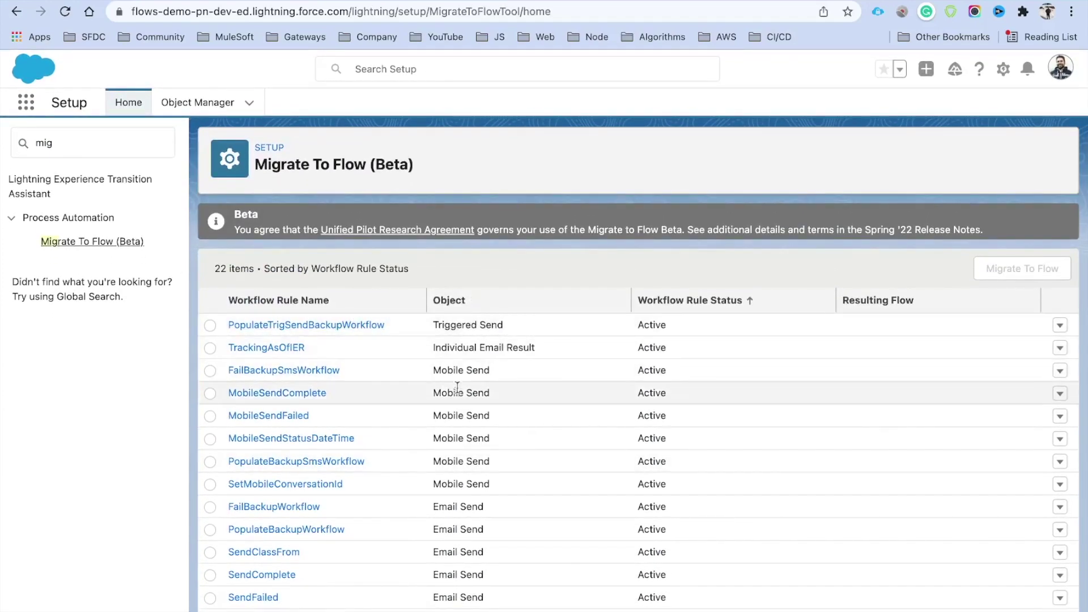
scroll(512, 469, "down", 3)
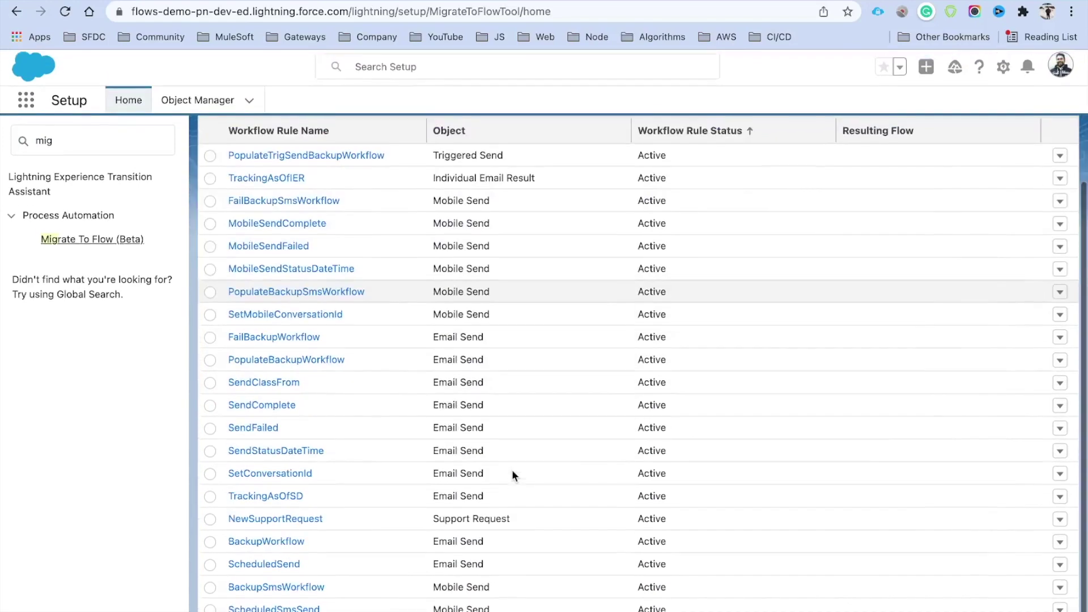
scroll(504, 425, "up", 3)
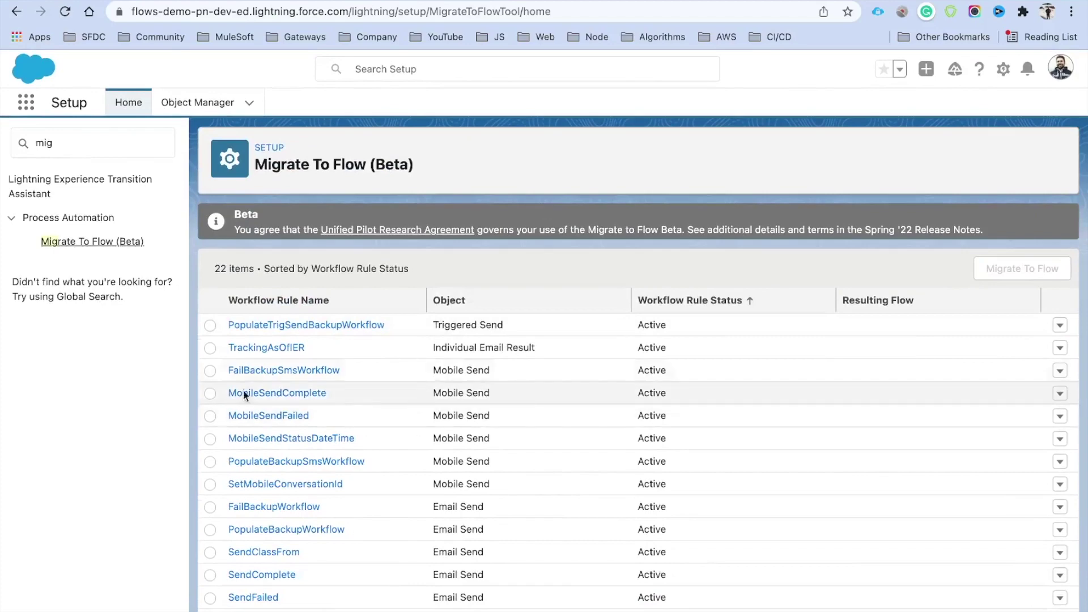
left_click(209, 327)
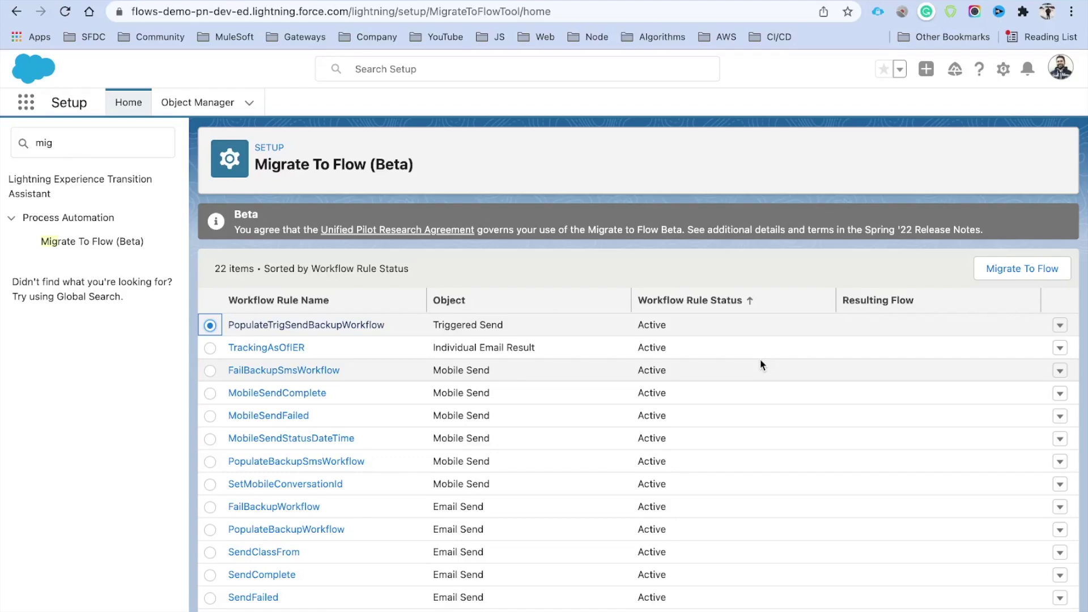
- Replace the Setup page search with "flows" and open the Flows page
left_click(87, 149)
key("BackSpace")
key("BackSpace")
key("BackSpace")
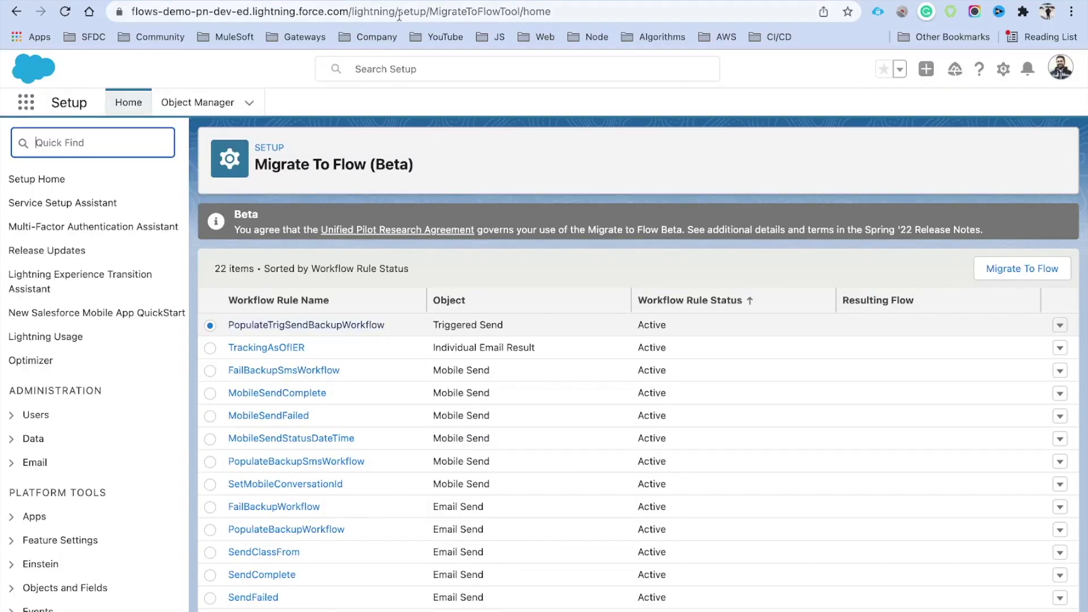
type("flows")
left_click(180, 191)
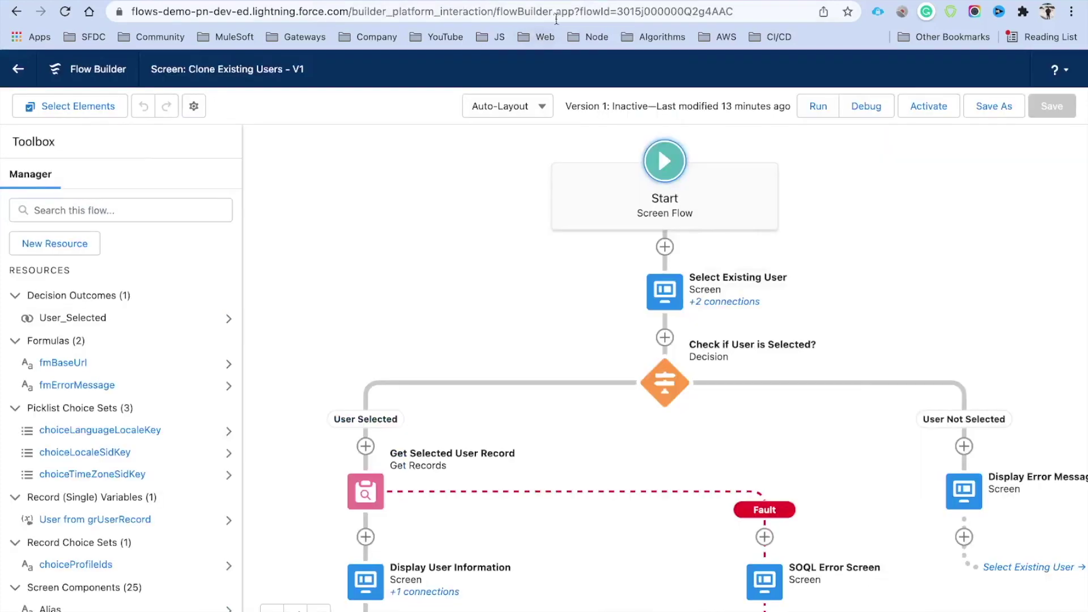
- Examine the Screen: Clone Existing Users flow's auto-layout diagram, from the user selection decision down to the record creation branches
left_click_drag(554, 331, 550, 291)
scroll(546, 229, "down", 2)
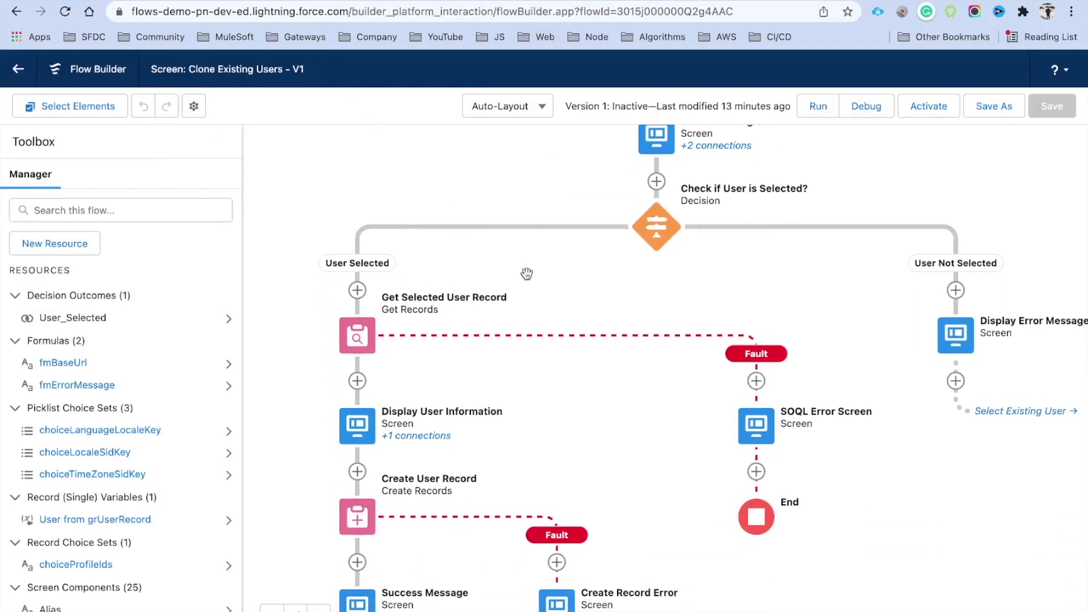
left_click_drag(527, 275, 528, 251)
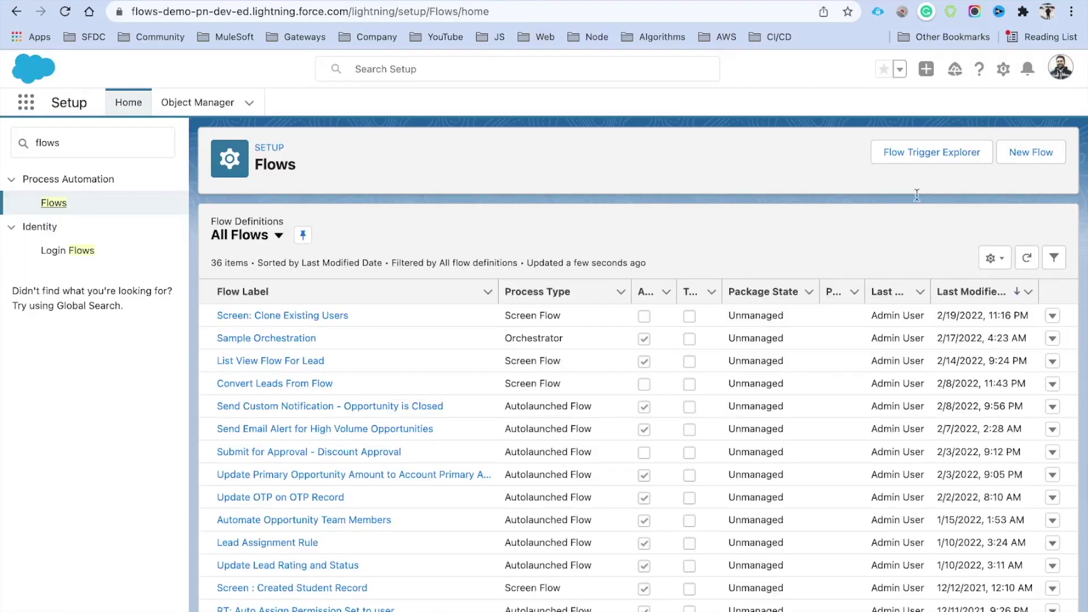
- Create a new Screen Flow from the core flow types
left_click(1041, 159)
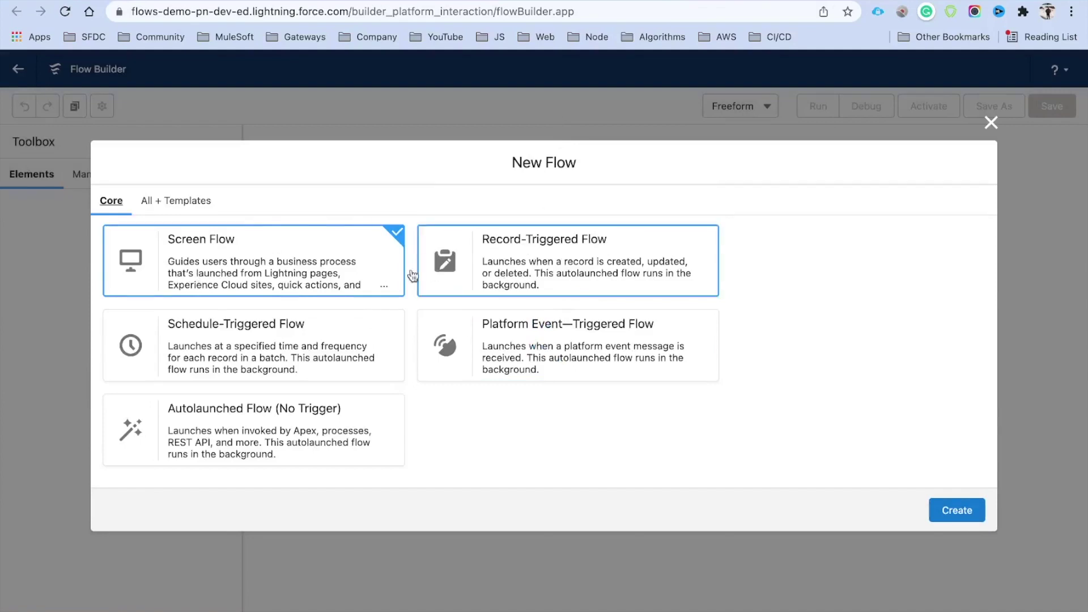
left_click(950, 510)
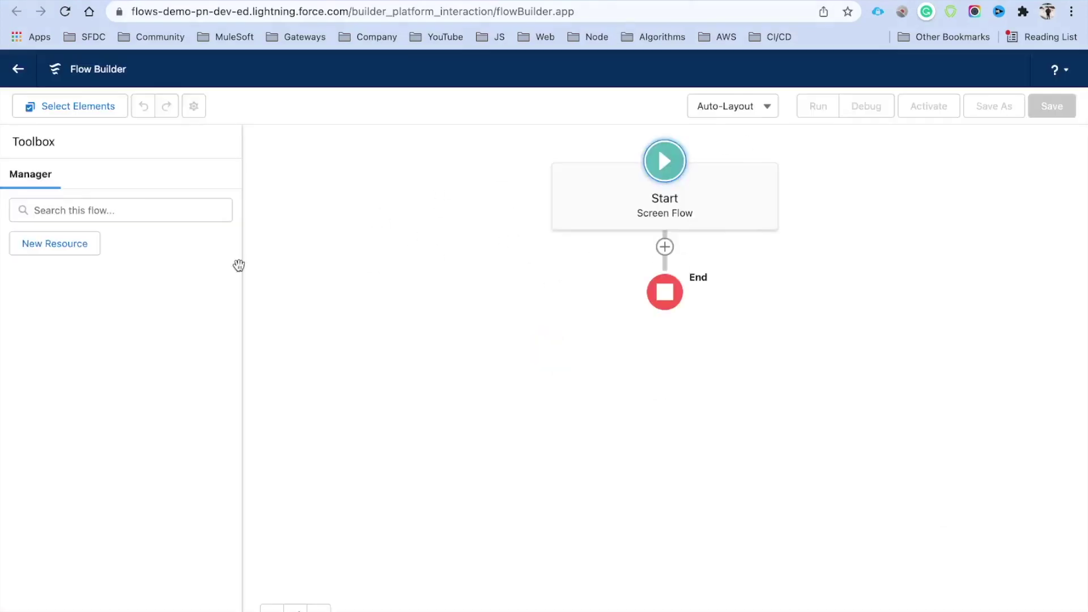
- Set up a Subflow element after Start that references "Subflow: Clone PermissionSet(s)/Groups", using that flow's name as the label
left_click(665, 247)
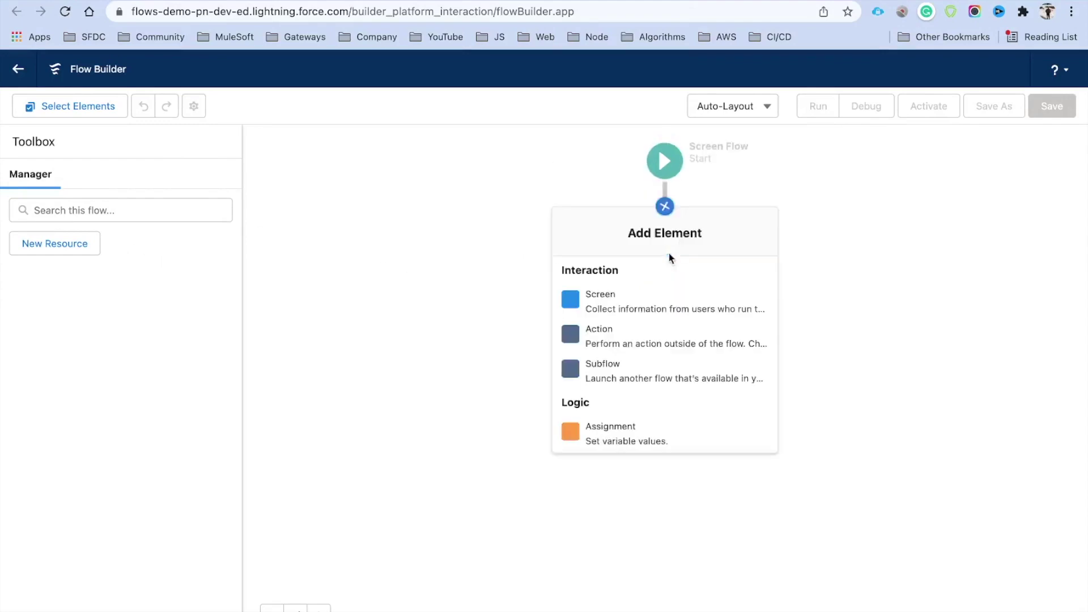
left_click(661, 376)
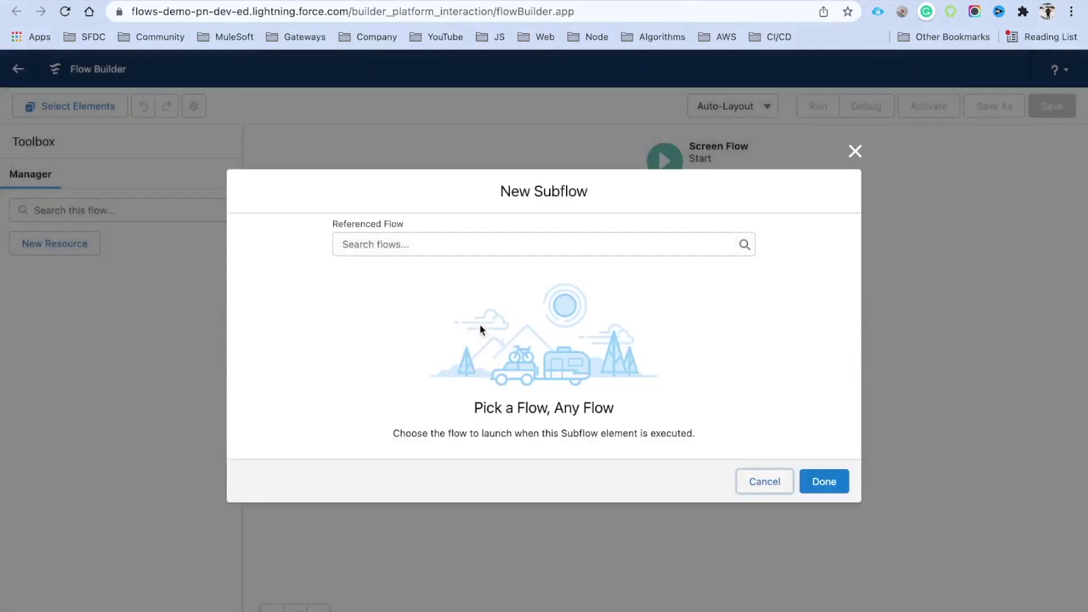
left_click(422, 253)
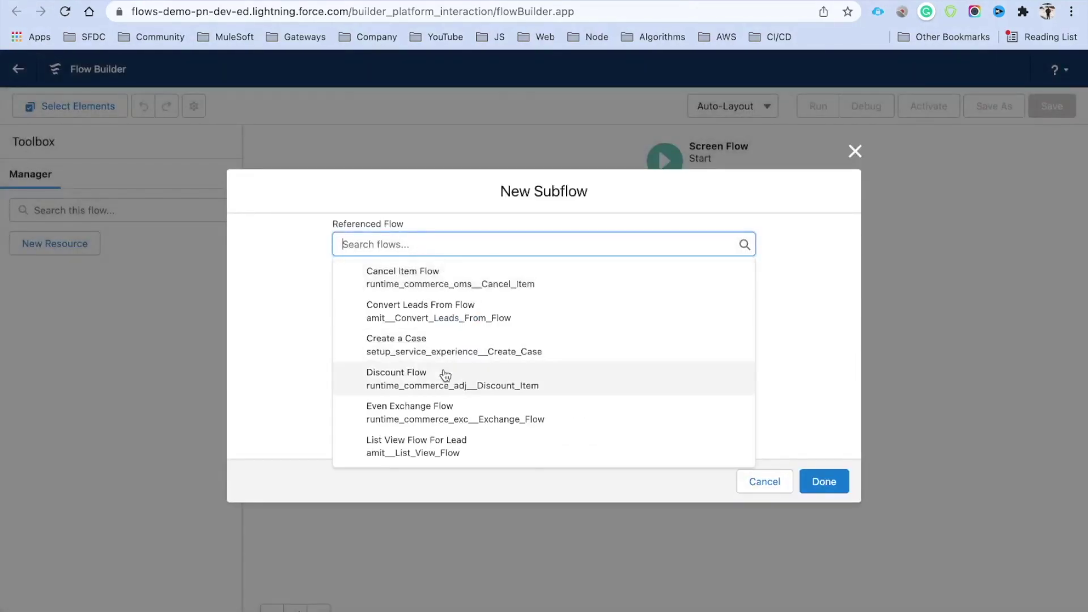
scroll(446, 375, "down", 5)
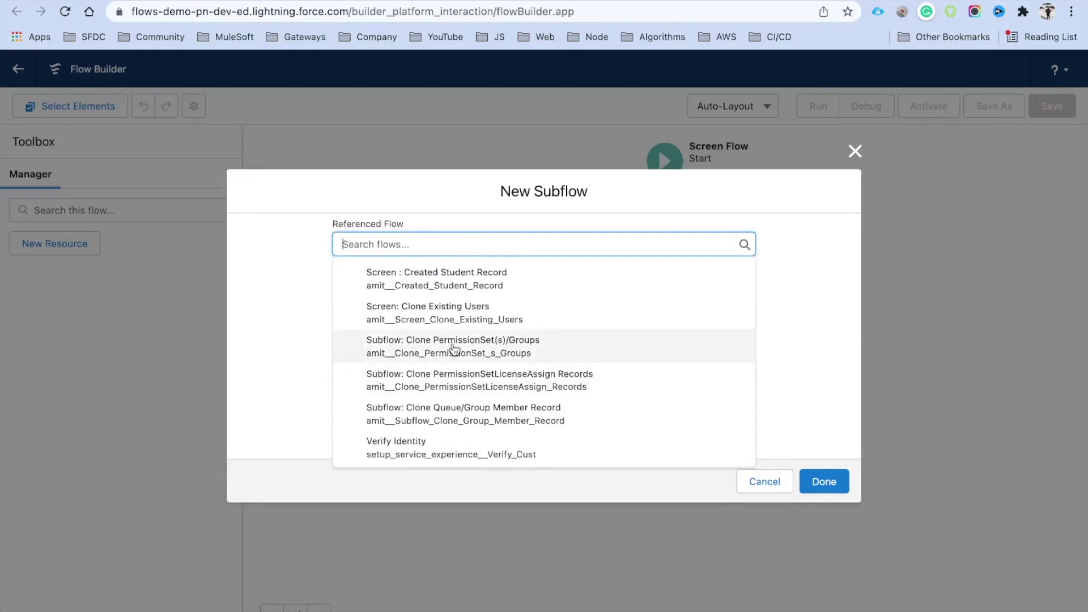
left_click(451, 347)
left_click(417, 167)
key("ctrl+c")
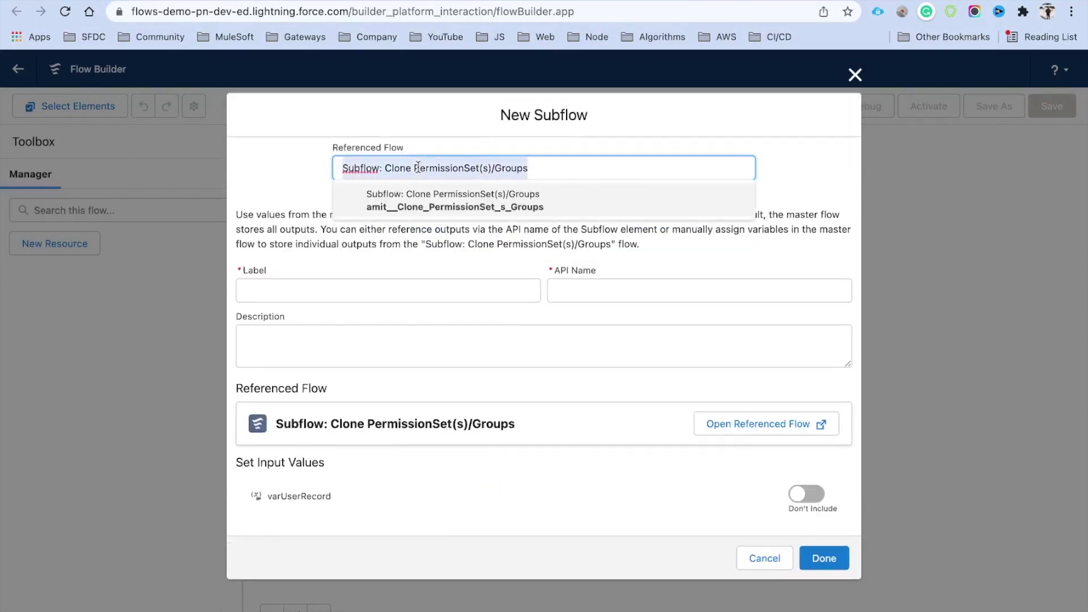
left_click(288, 292)
key("ctrl+v")
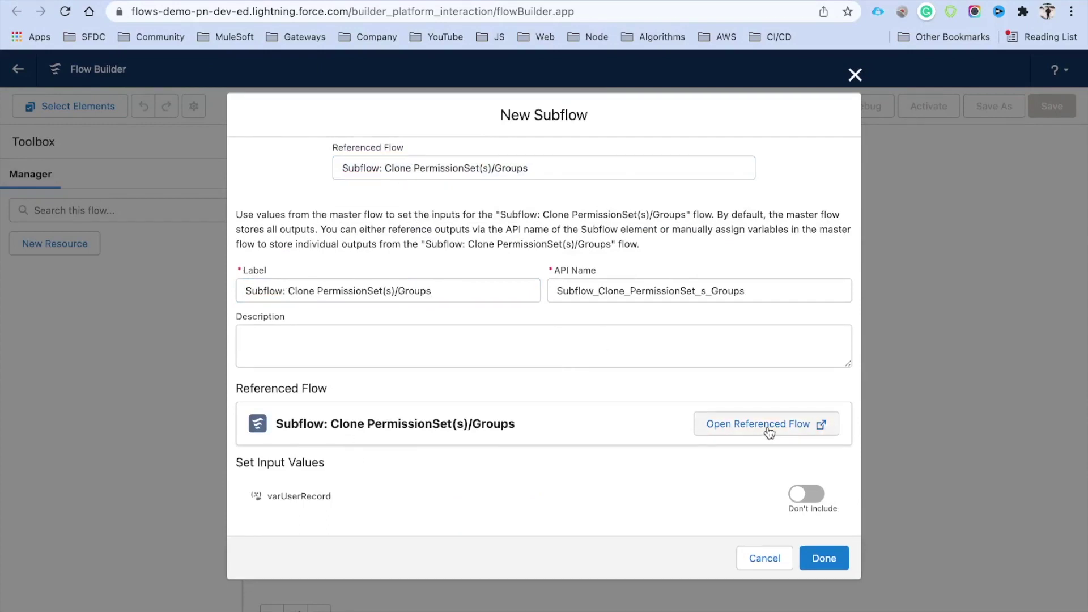
- View the referenced permission set flow in its own tab, close it, and discard the new Subflow element
left_click_drag(238, 391, 358, 393)
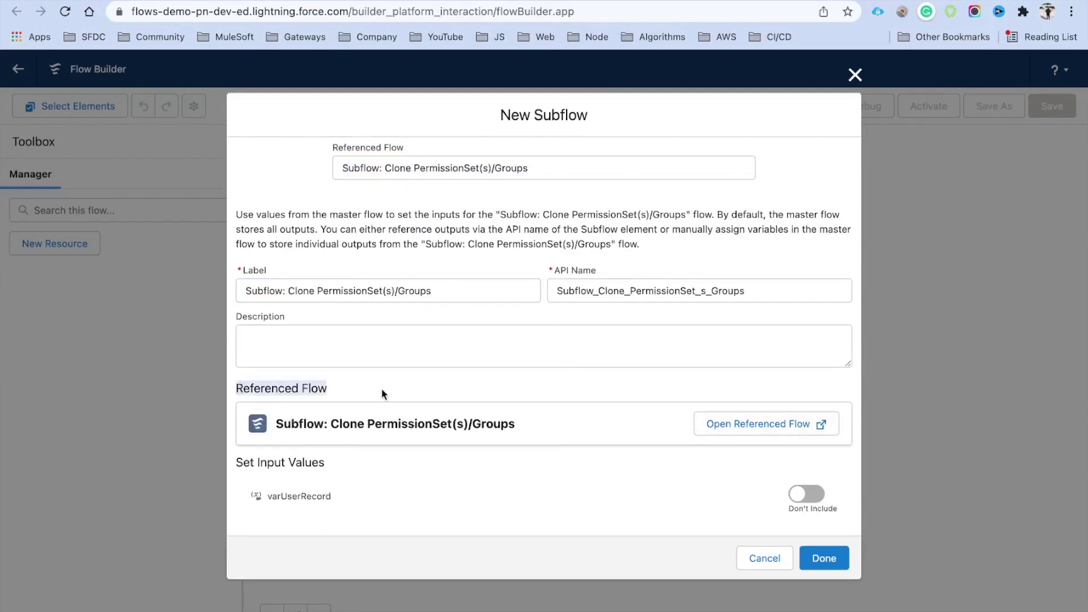
left_click_drag(517, 425, 269, 424)
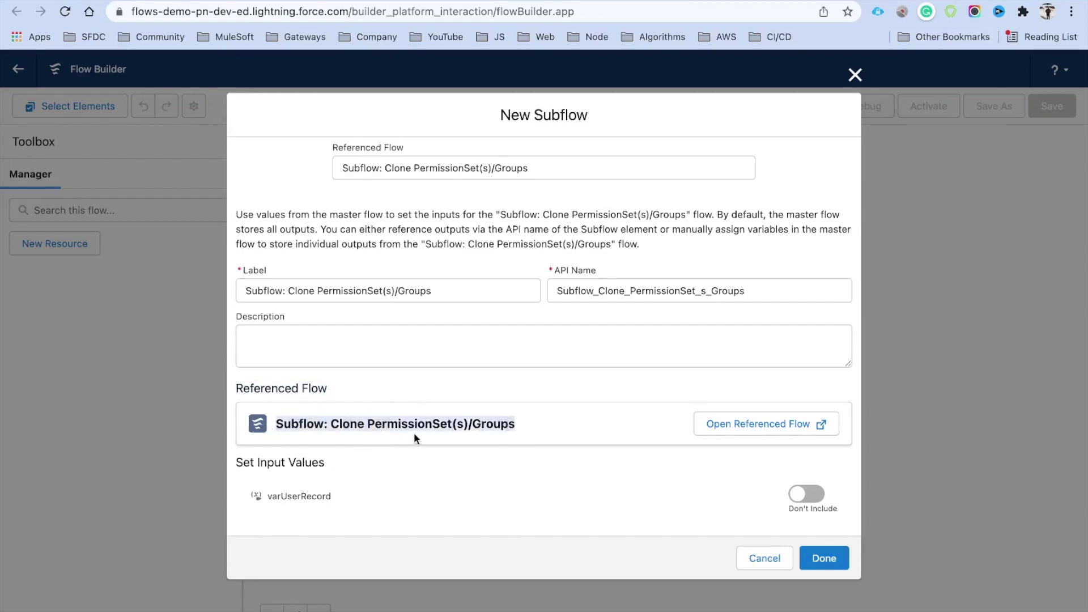
left_click(757, 430)
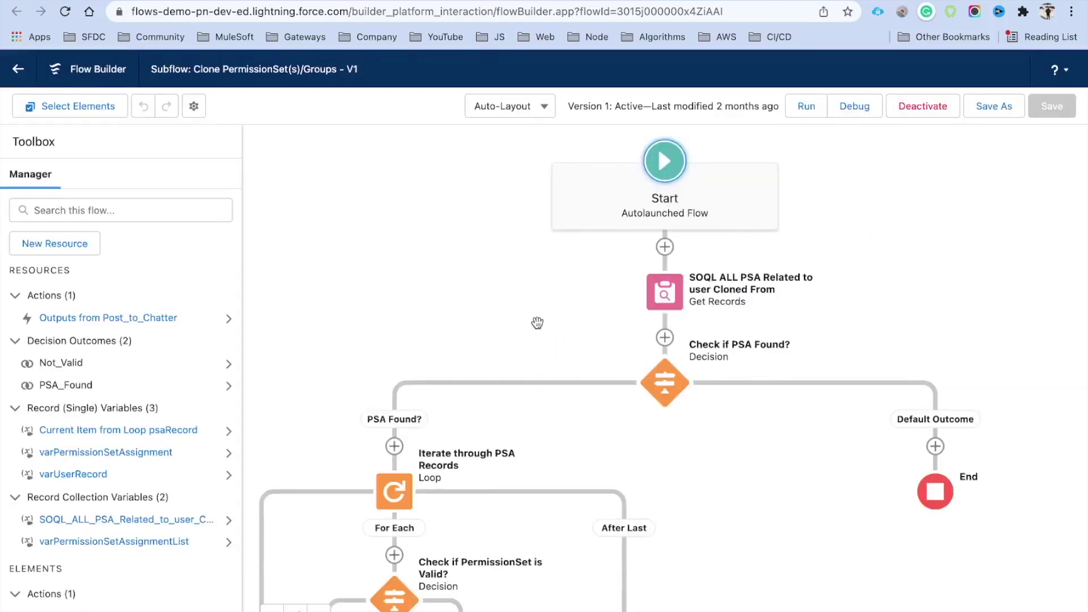
key("super+w")
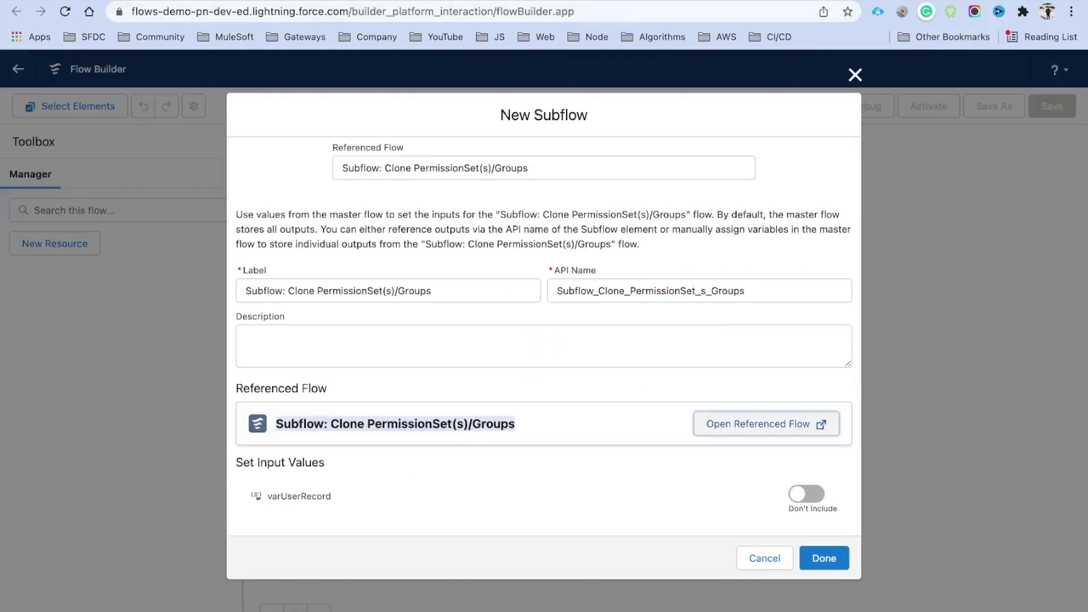
left_click(520, 385)
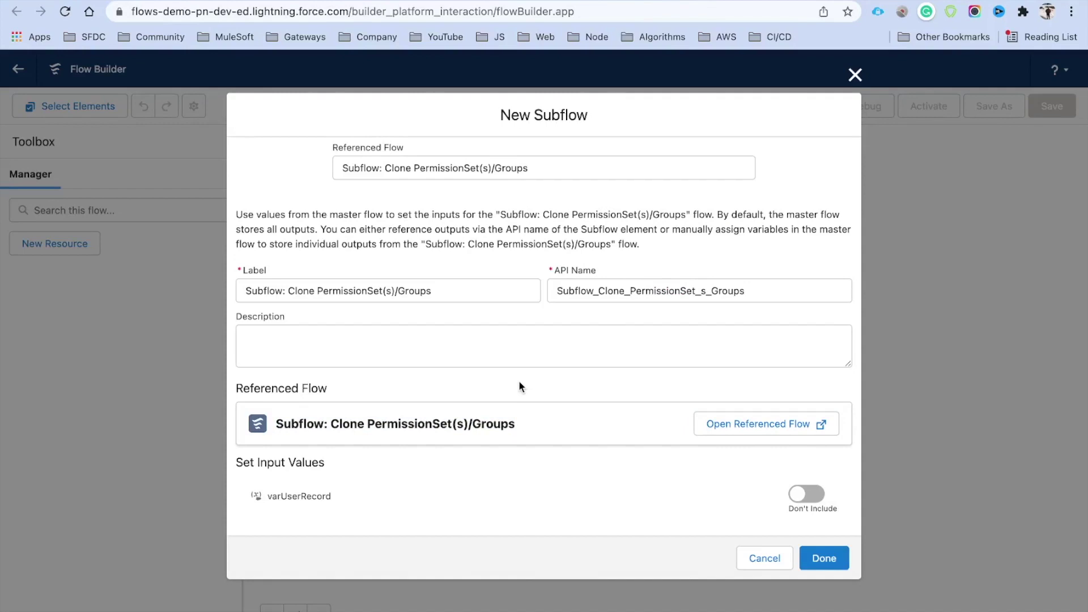
left_click(764, 558)
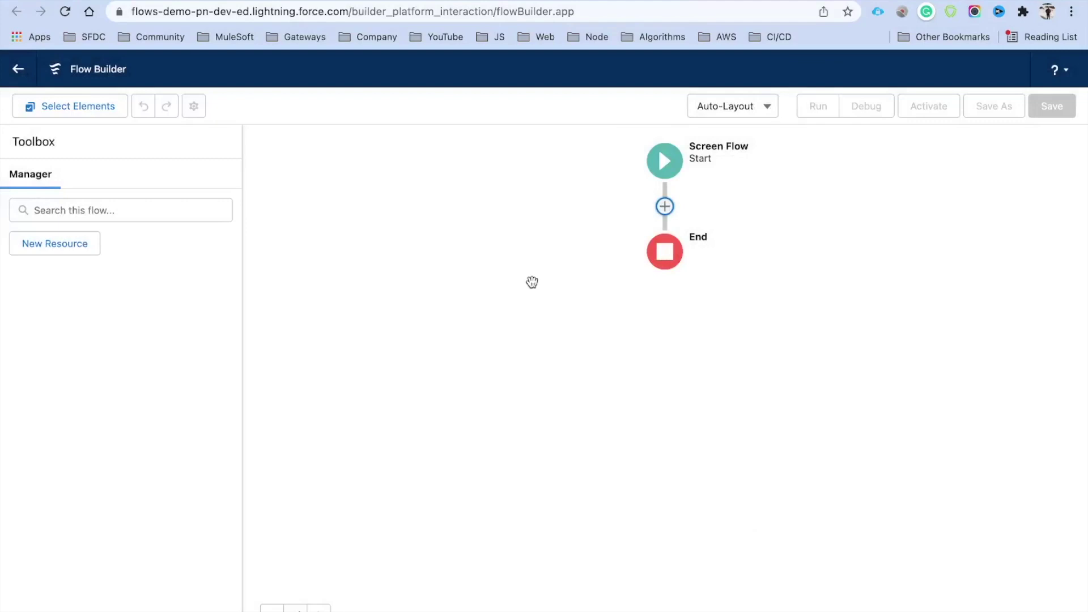
- Add a Subflow element after Start that references "Subflow: Clone PermissionSet(s)/Groups"
left_click_drag(561, 246, 553, 259)
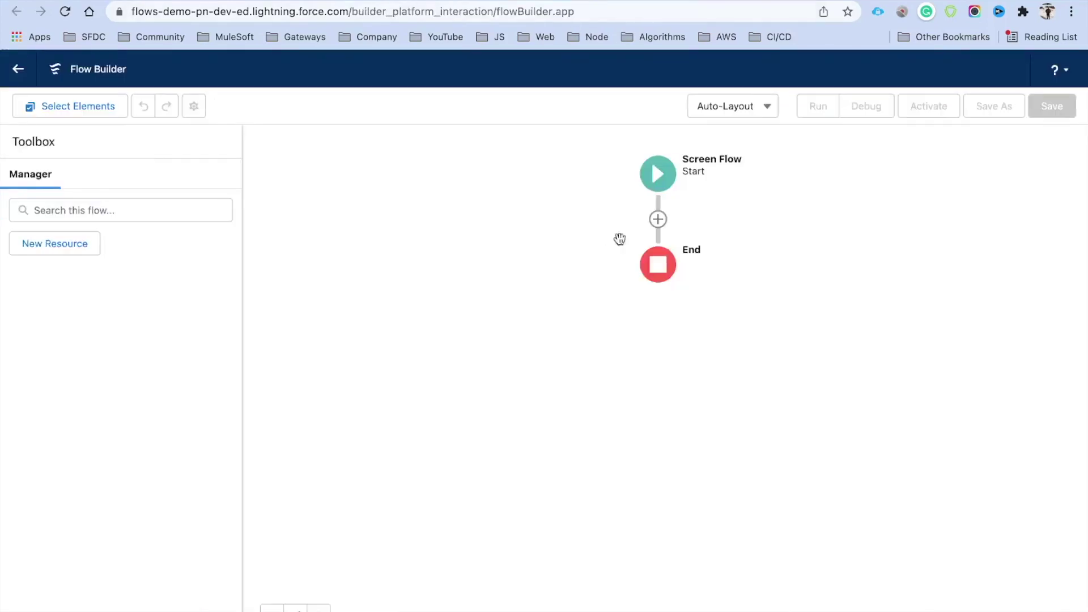
left_click(657, 222)
left_click(610, 379)
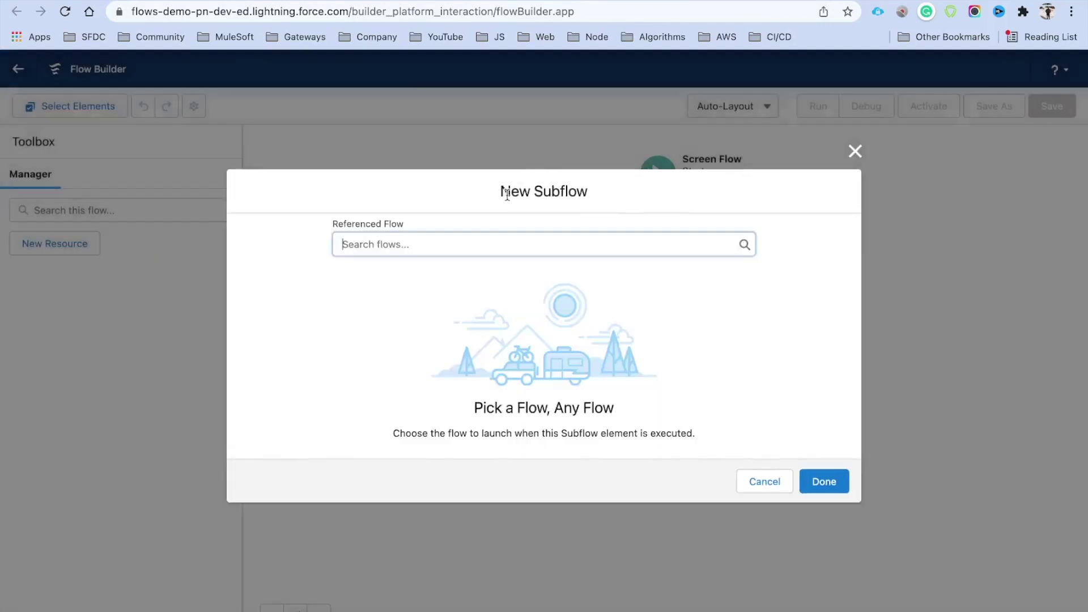
left_click(513, 245)
type("Subflow: Clone PermissionSet(s)/Groups")
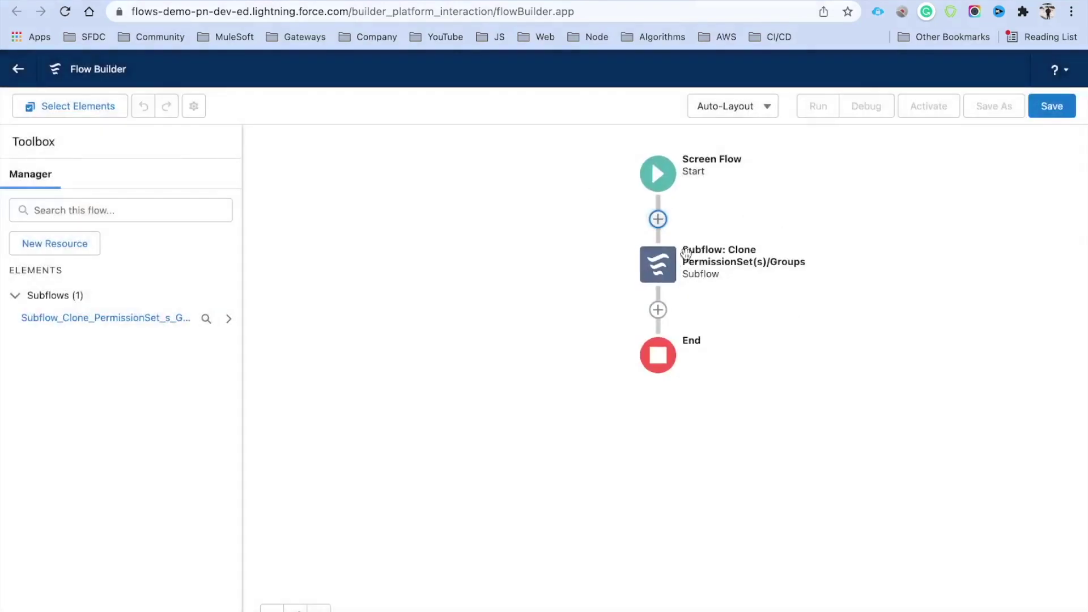
- Review the Subflow element's settings and its Open Reference Flow option without changing anything
left_click(669, 265)
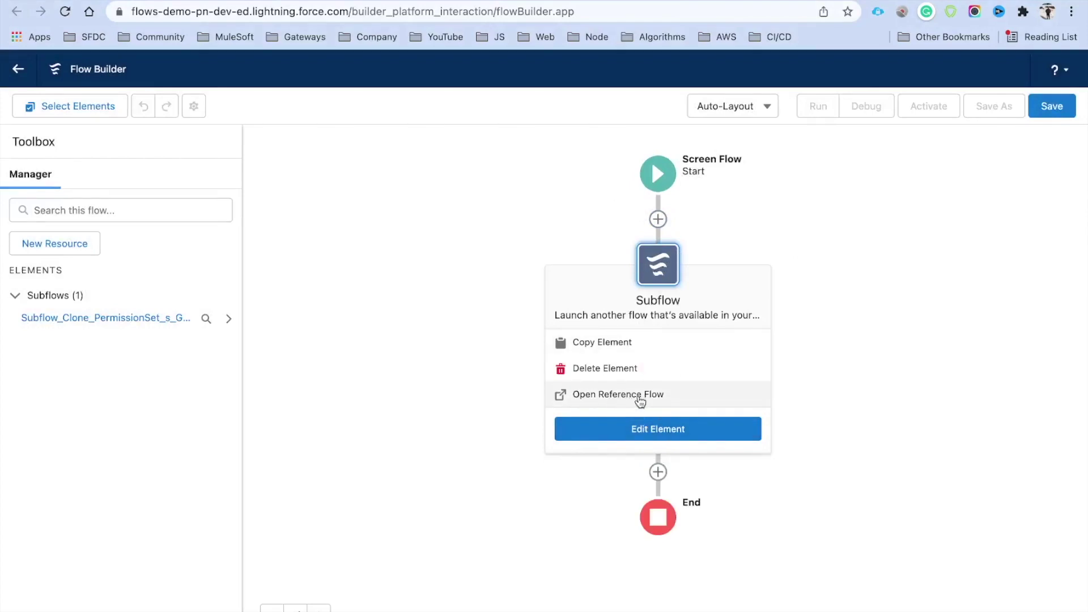
left_click(655, 430)
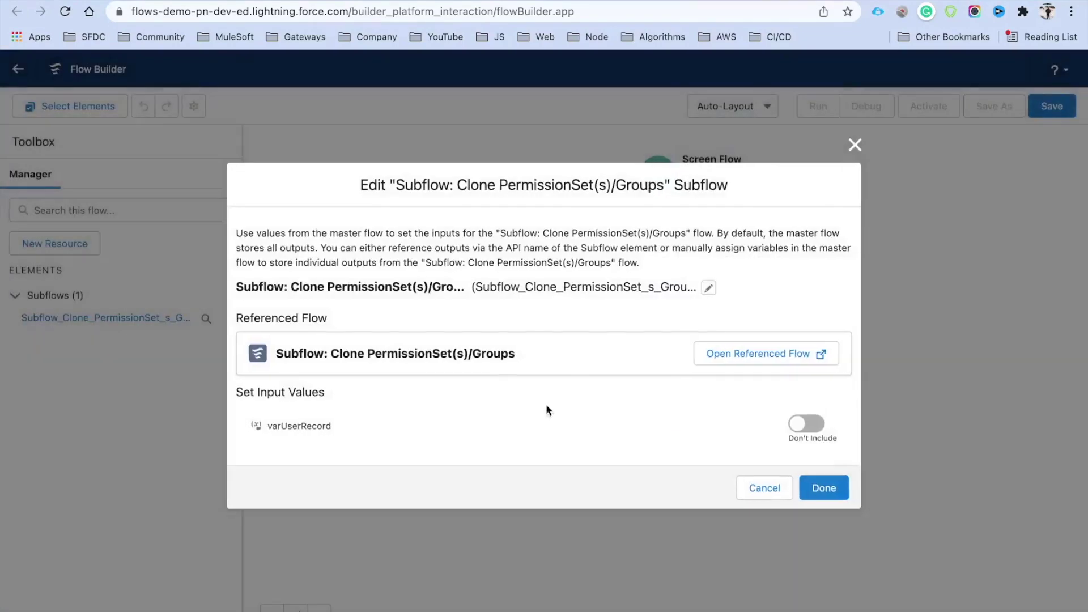
left_click(764, 488)
left_click(673, 283)
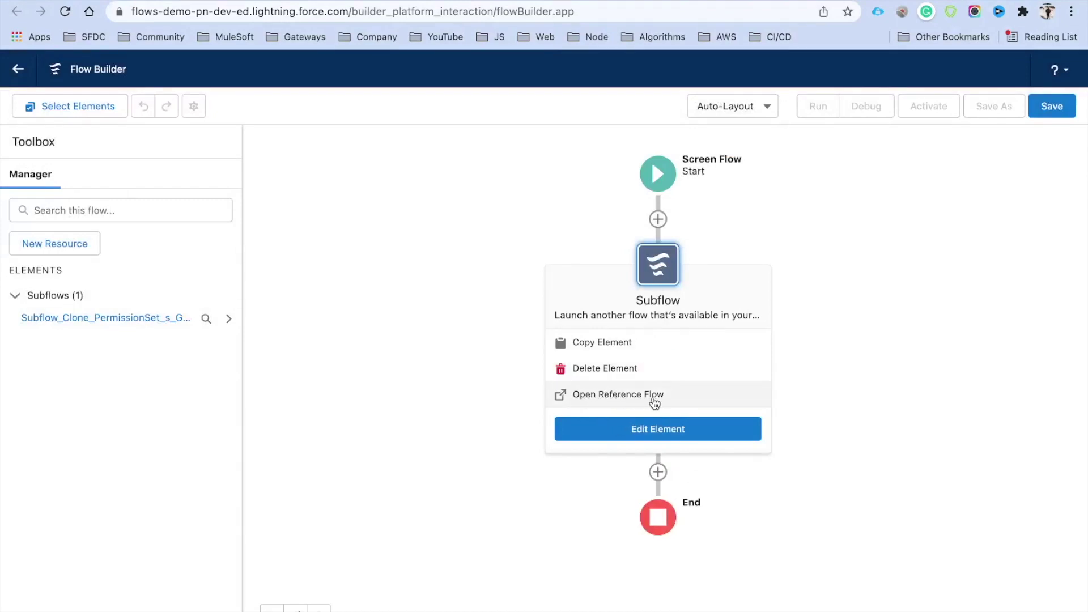
left_click(458, 185)
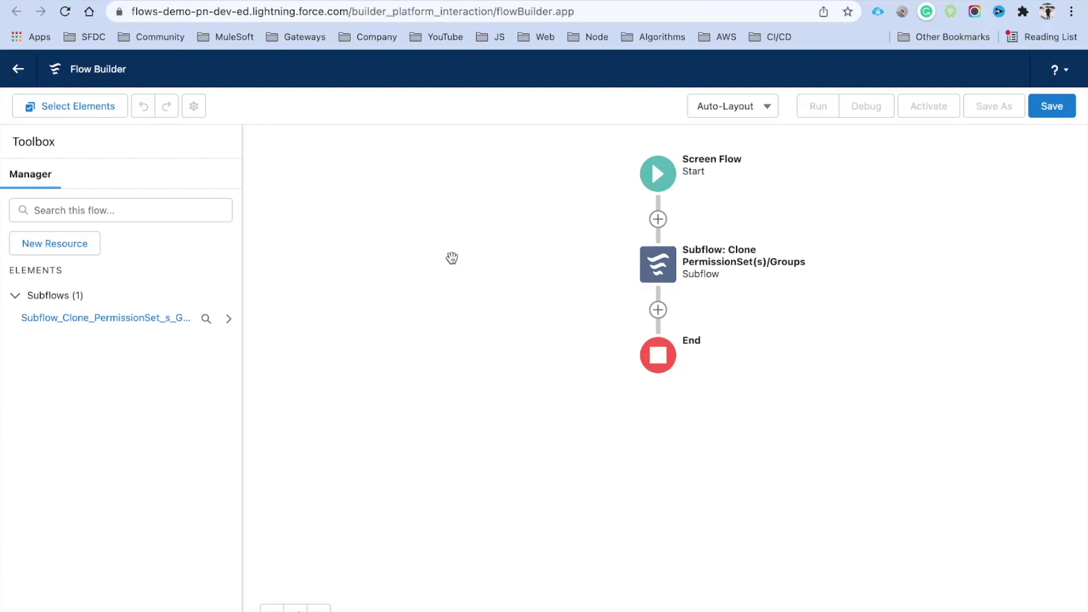
- Add a Get Records element after the subflow, labelled "SOQL All producys", for the Product object
left_click(657, 310)
scroll(612, 449, "down", 8)
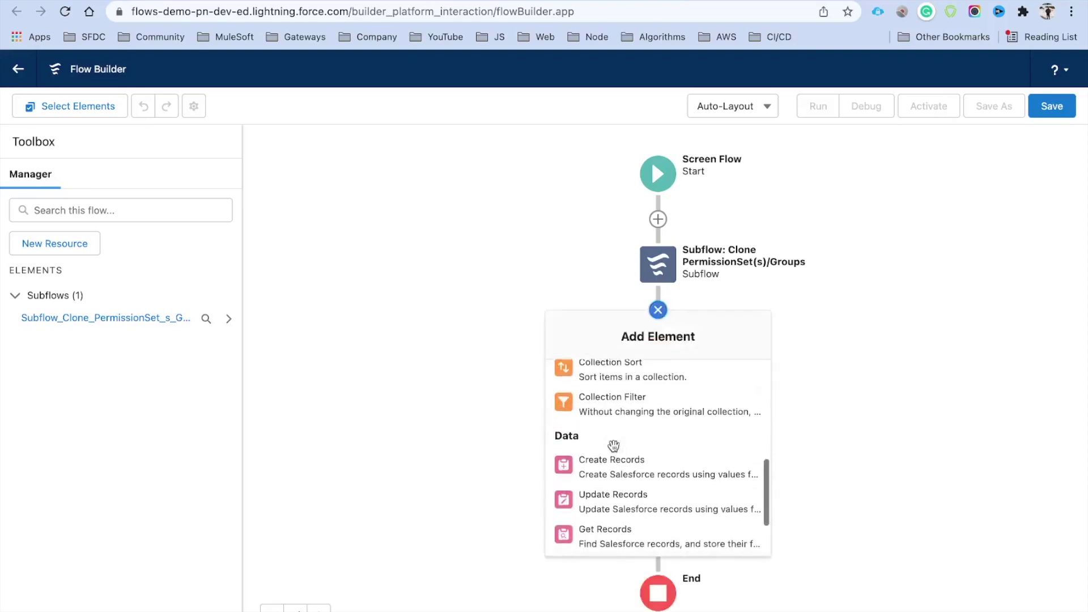
left_click(627, 494)
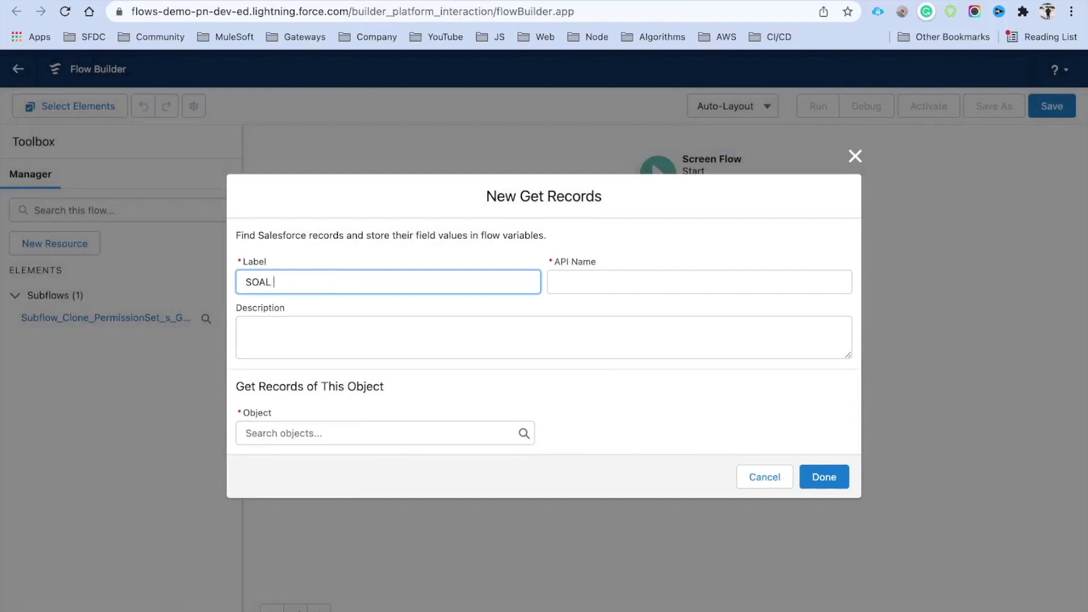
type("SOQL All producys")
left_click(386, 433)
type("Prod")
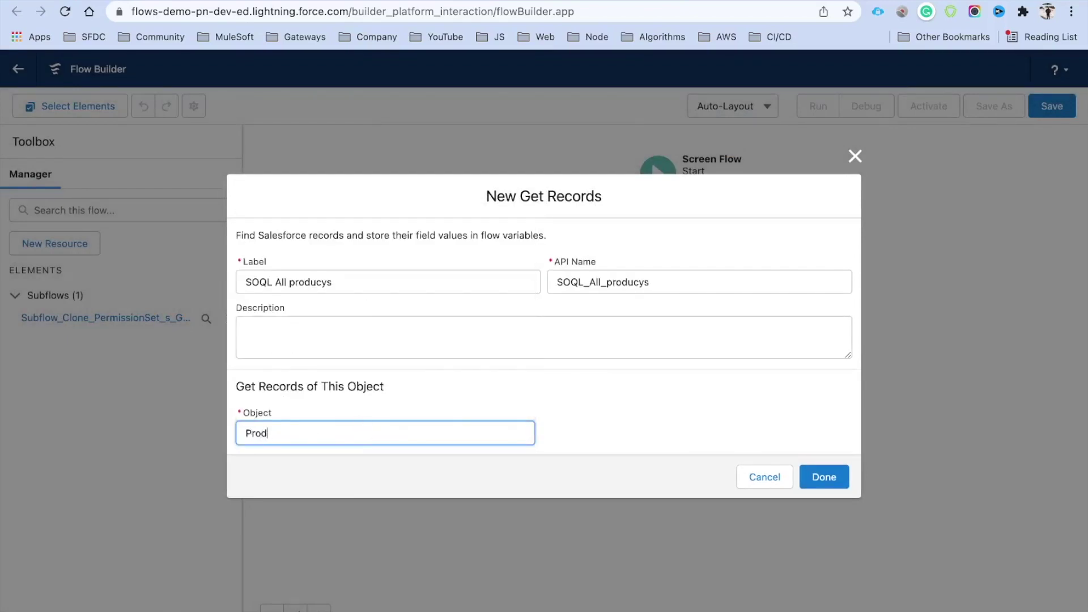
type("yuc")
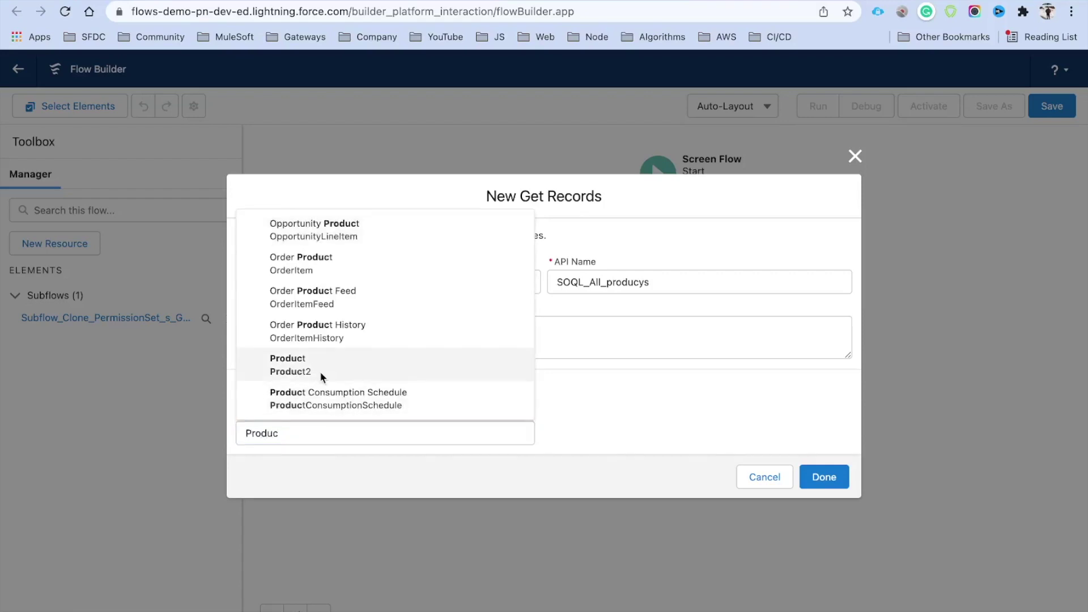
left_click(319, 371)
- Filter the product records to IsActive Equals True, store all records, and finish the Get Records element
left_click(336, 330)
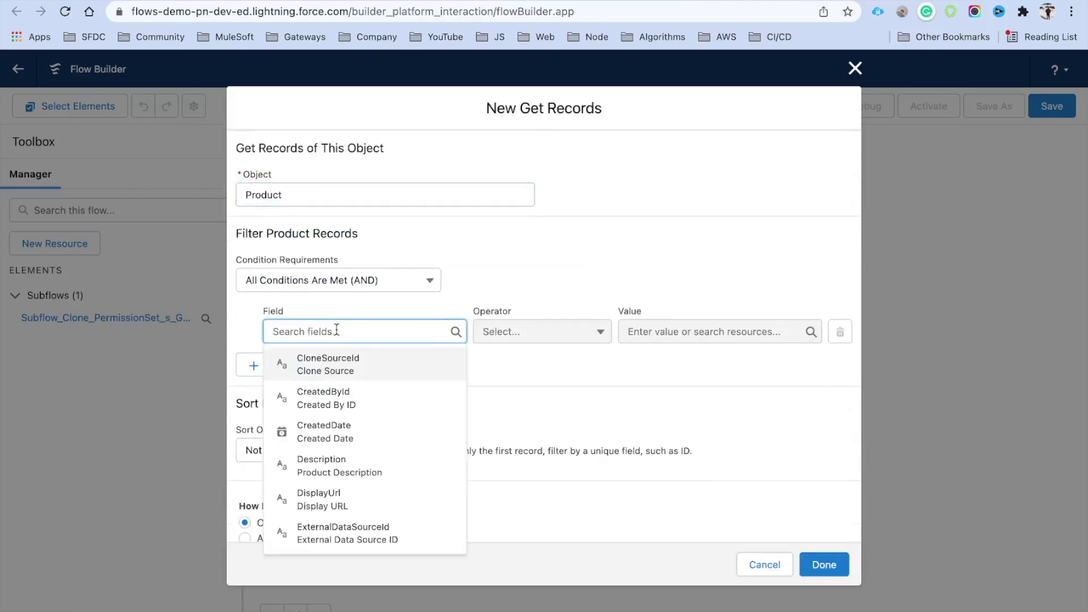
type("is")
left_click(356, 399)
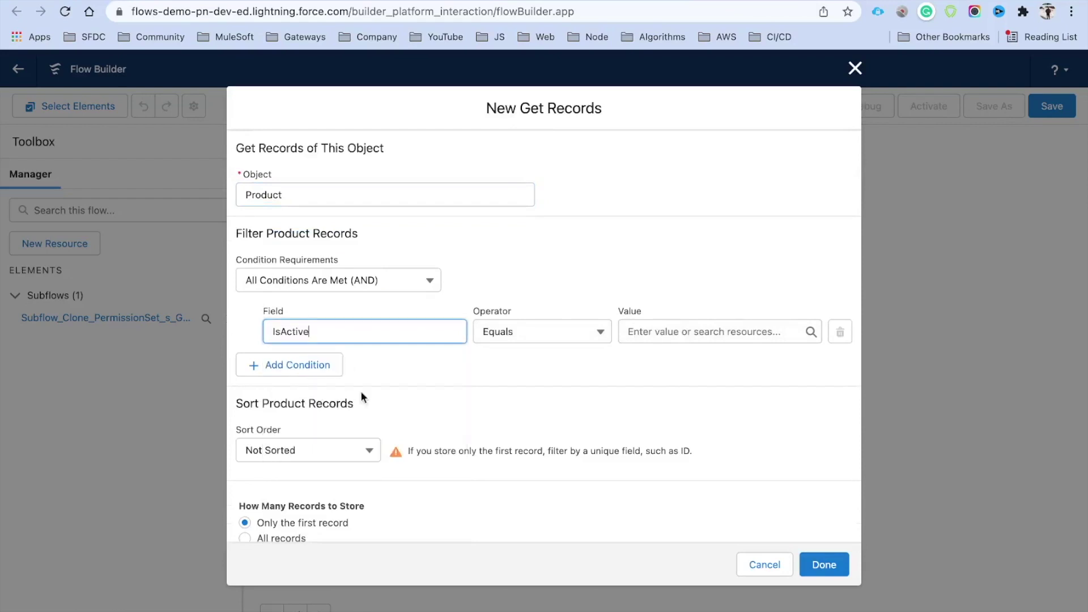
left_click(638, 331)
type("Tr")
left_click(690, 396)
left_click(639, 276)
left_click(303, 540)
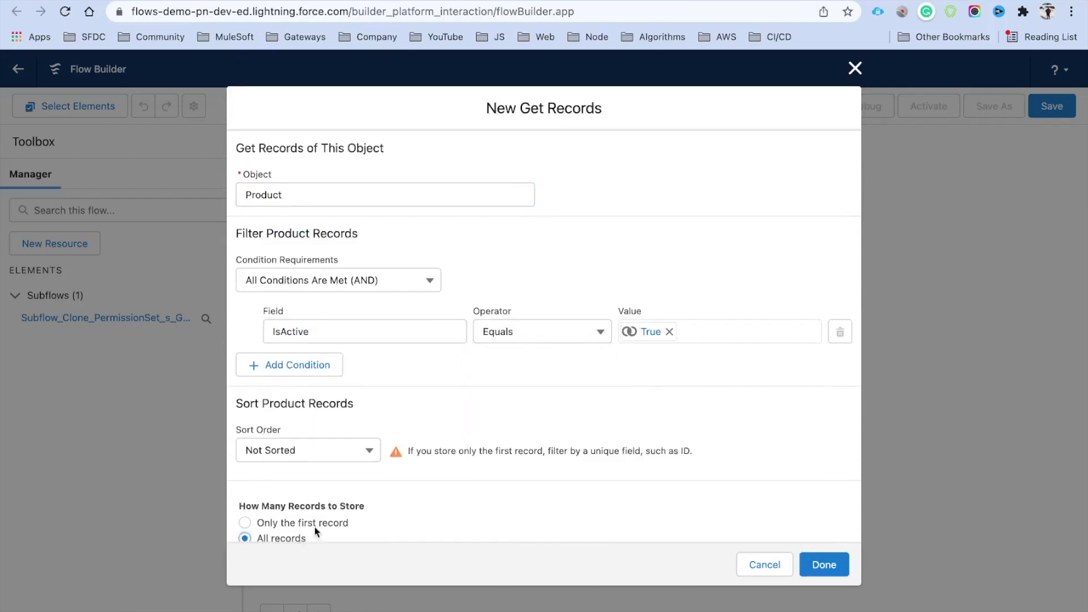
scroll(454, 481, "down", 3)
left_click_drag(257, 458, 345, 455)
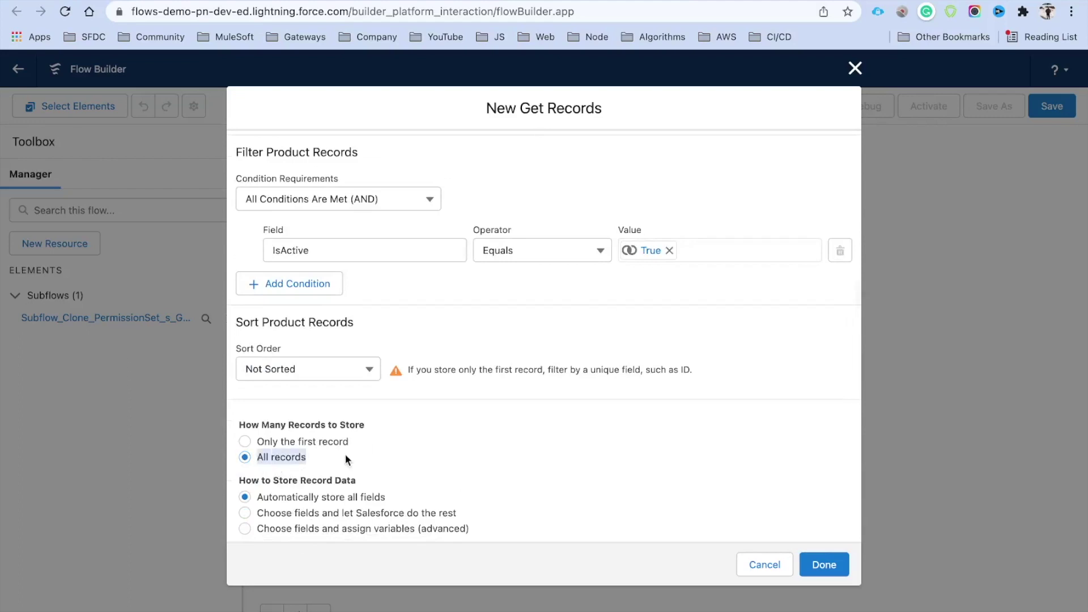
left_click(813, 563)
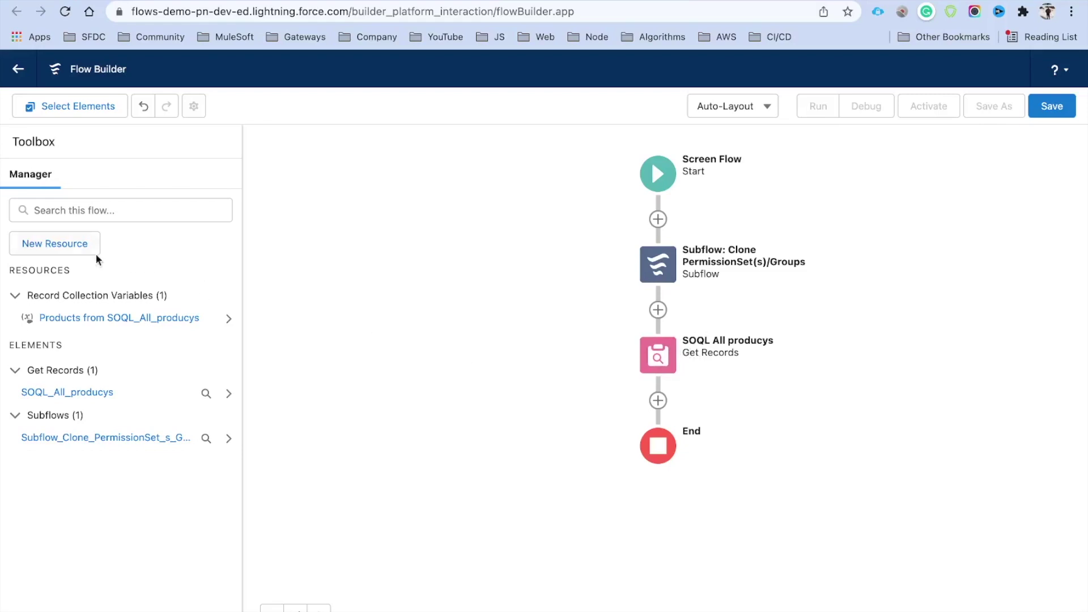
- Create a Collection Choice Set resource named varProductRecords that uses the product records from SOQL_All_producys as its record collection
left_click(50, 244)
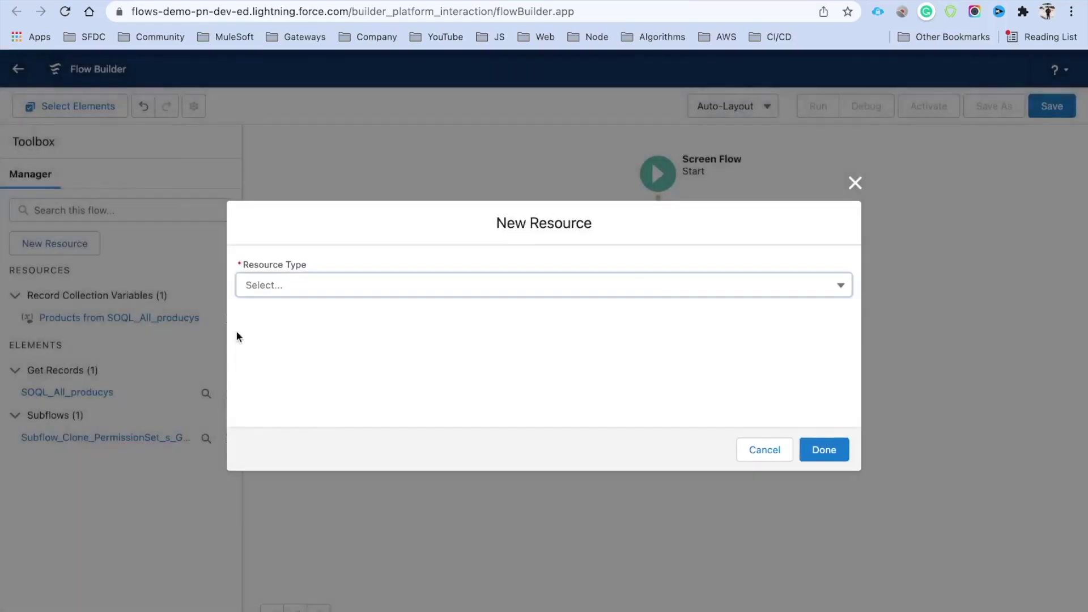
left_click(311, 296)
scroll(332, 368, "down", 1)
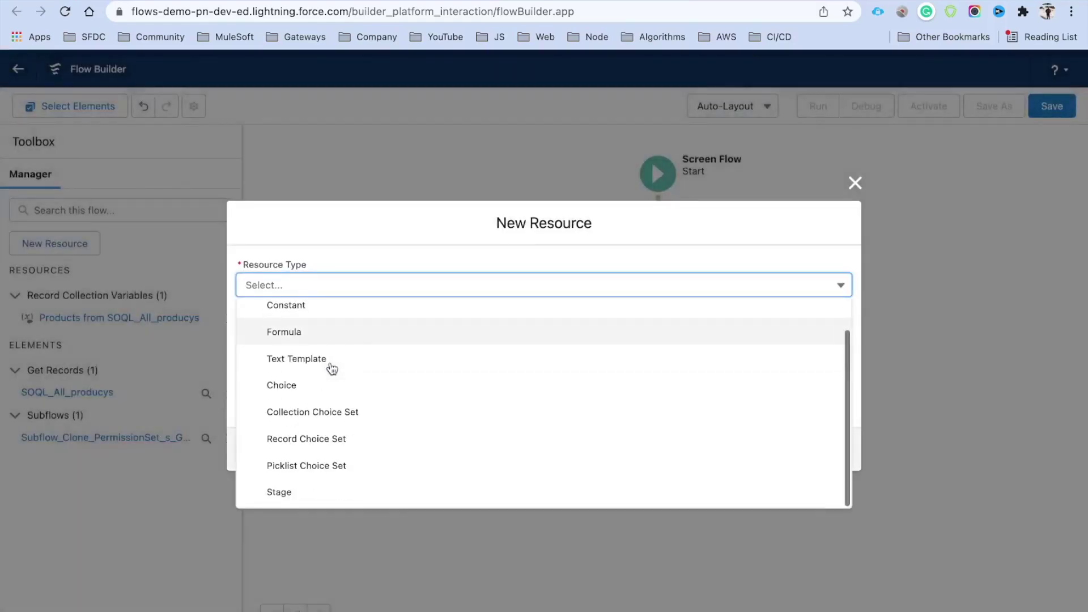
left_click(344, 418)
left_click(305, 317)
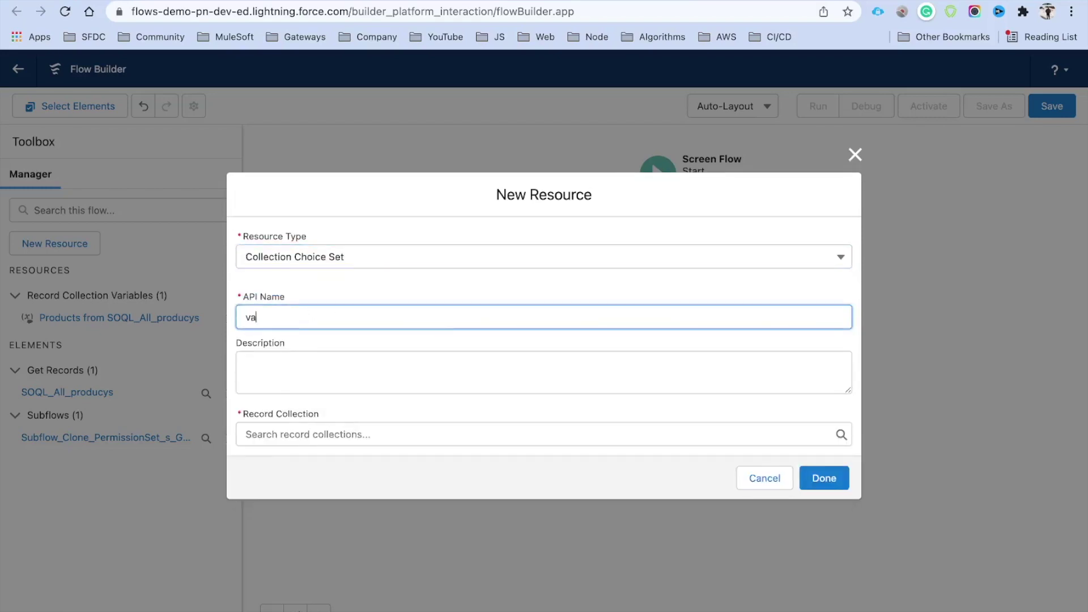
type("varProductRecords")
key("Tab")
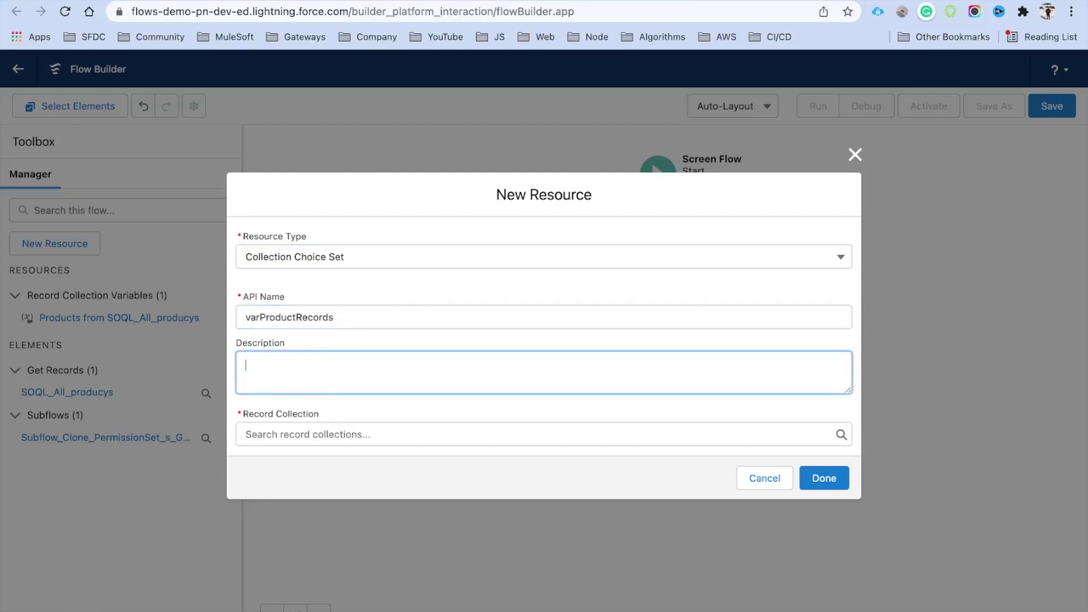
left_click(316, 433)
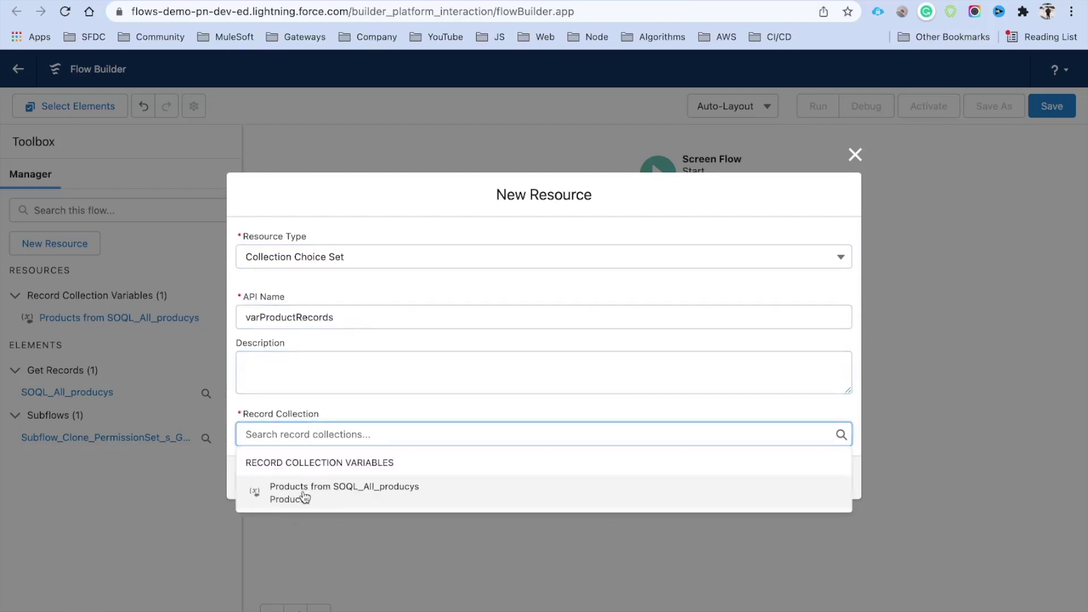
left_click(340, 497)
scroll(488, 426, "down", 1)
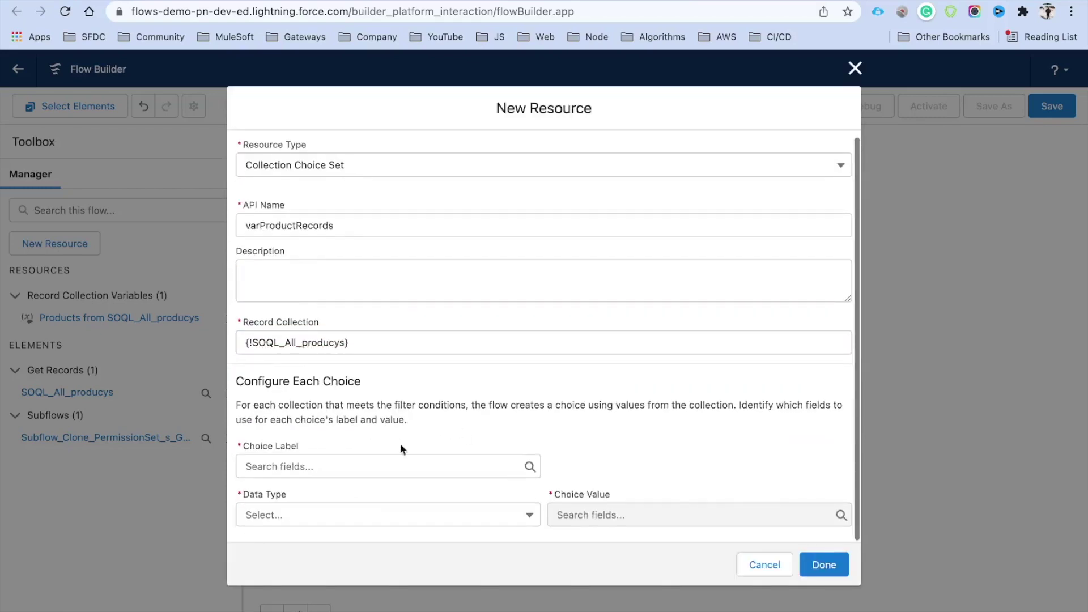
- Configure each choice with Name as label, Text as data type and a field matching "Product" as value, and finish the resource
left_click(340, 464)
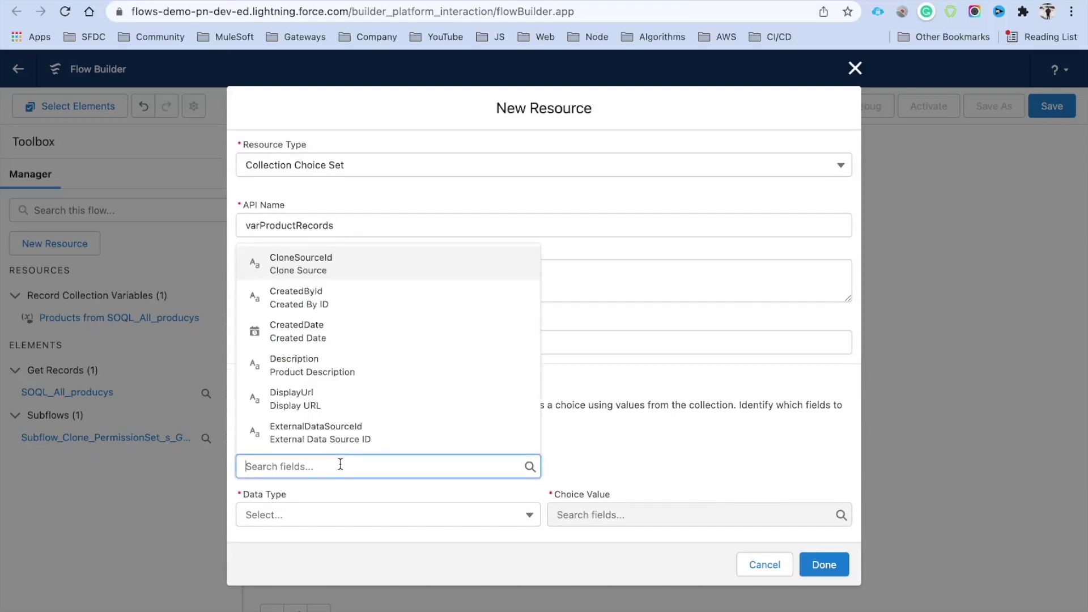
type("Name")
left_click(357, 447)
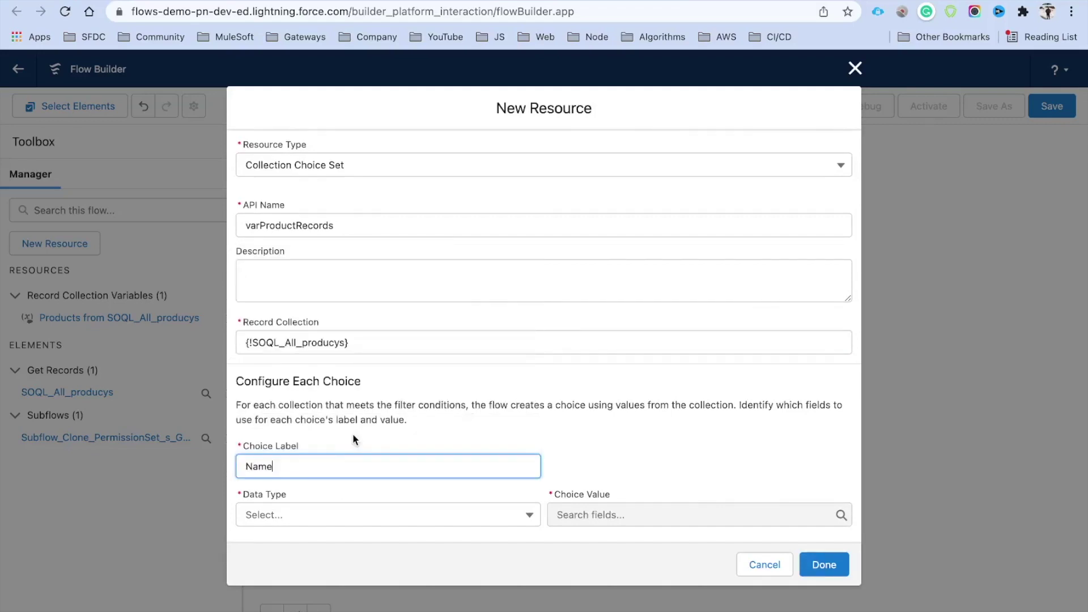
left_click(304, 515)
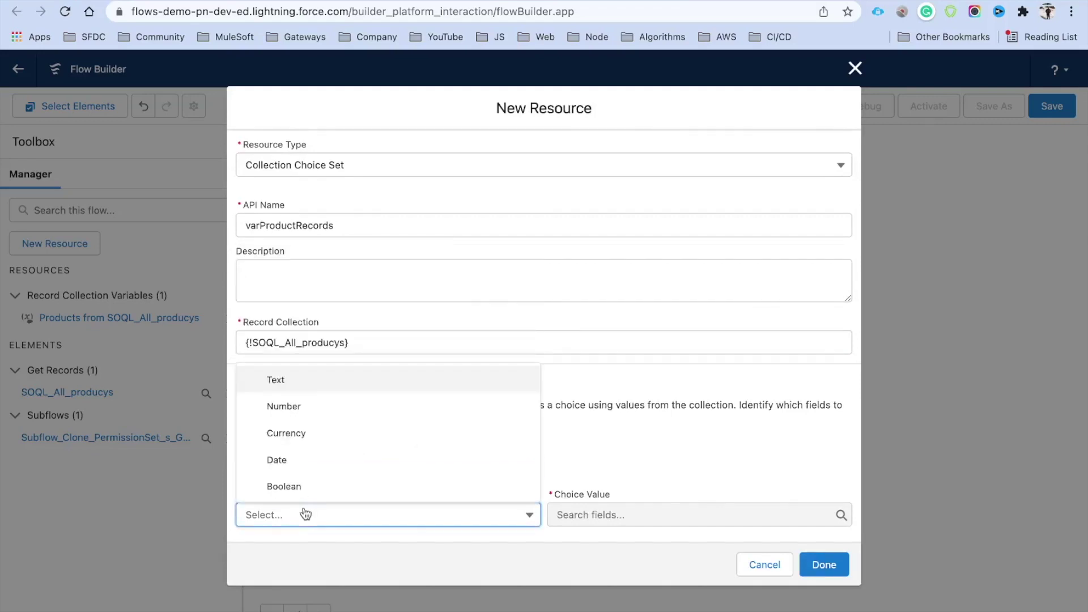
left_click(294, 385)
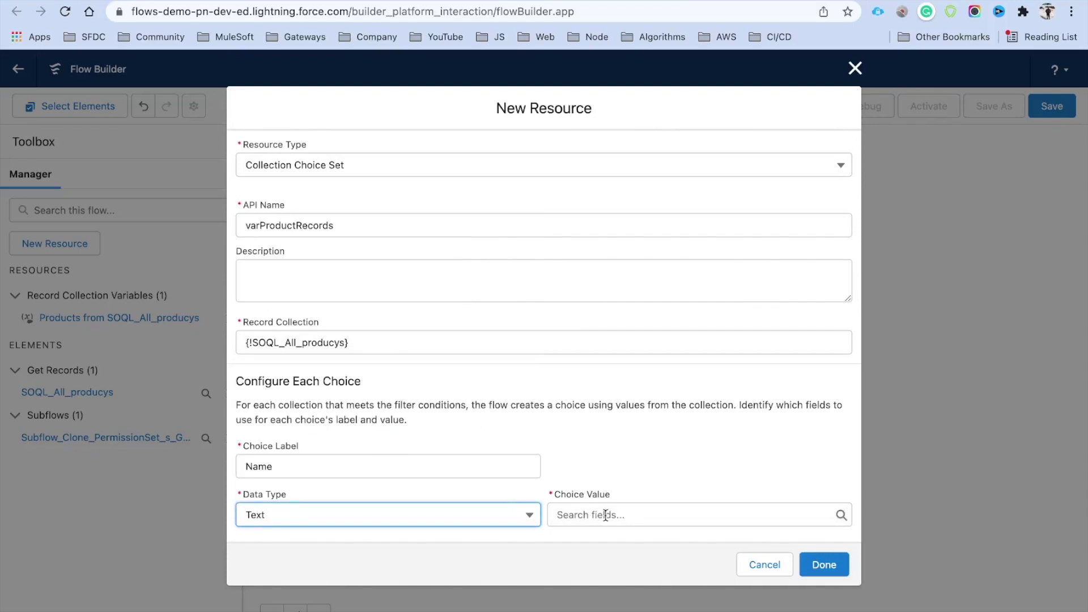
left_click_drag(291, 465, 225, 469)
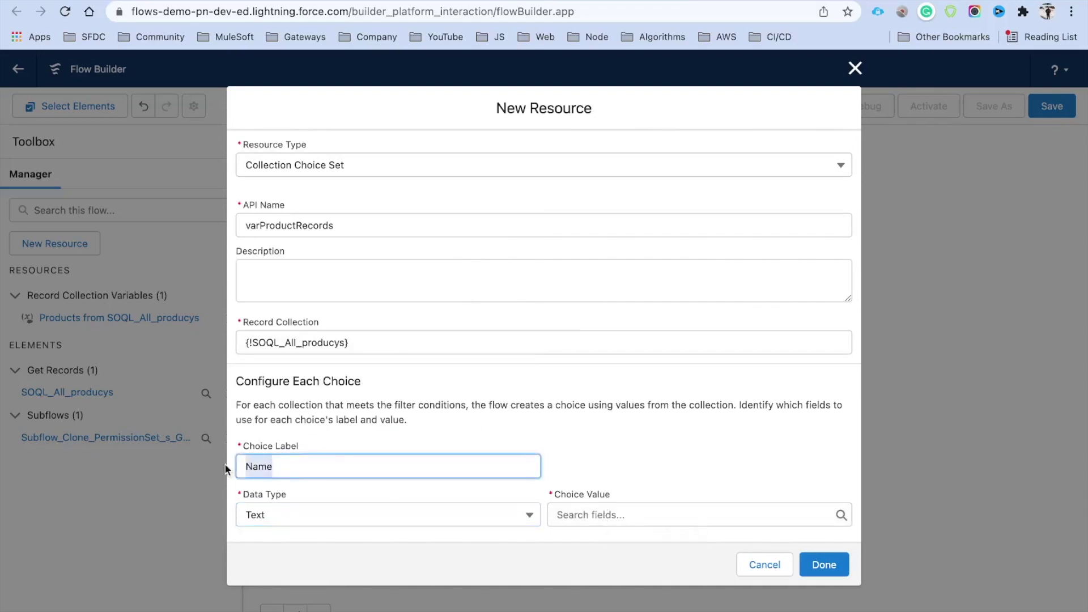
left_click(624, 519)
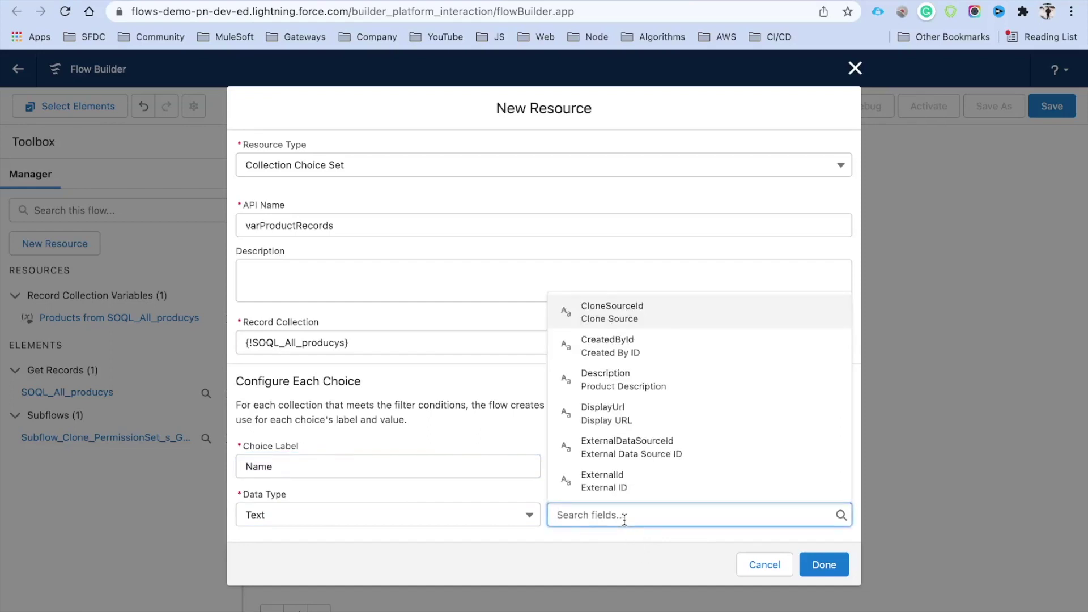
type("Prody")
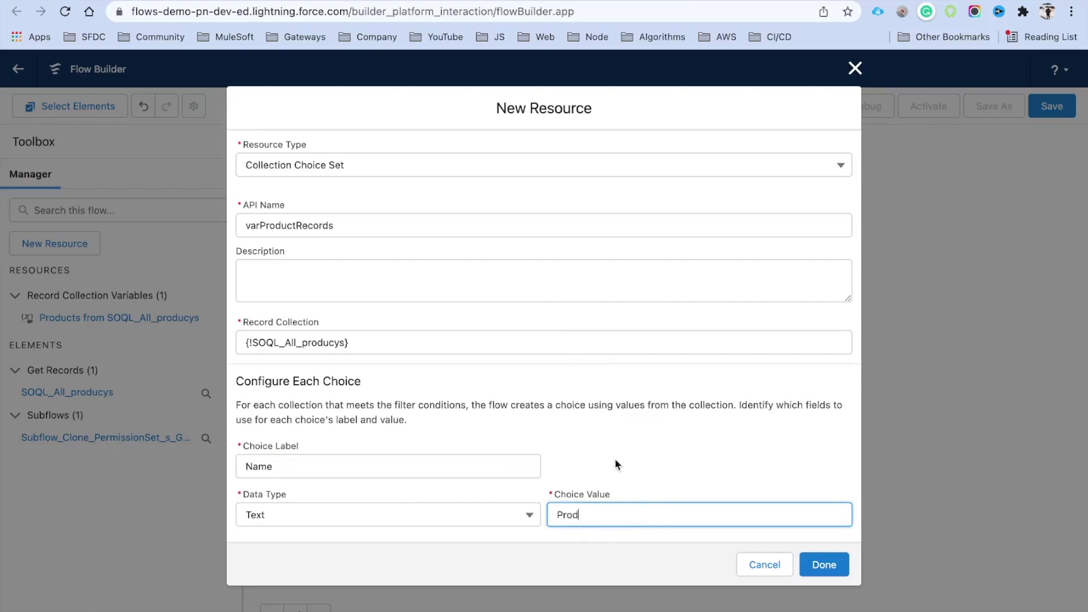
type("uct")
left_click(608, 384)
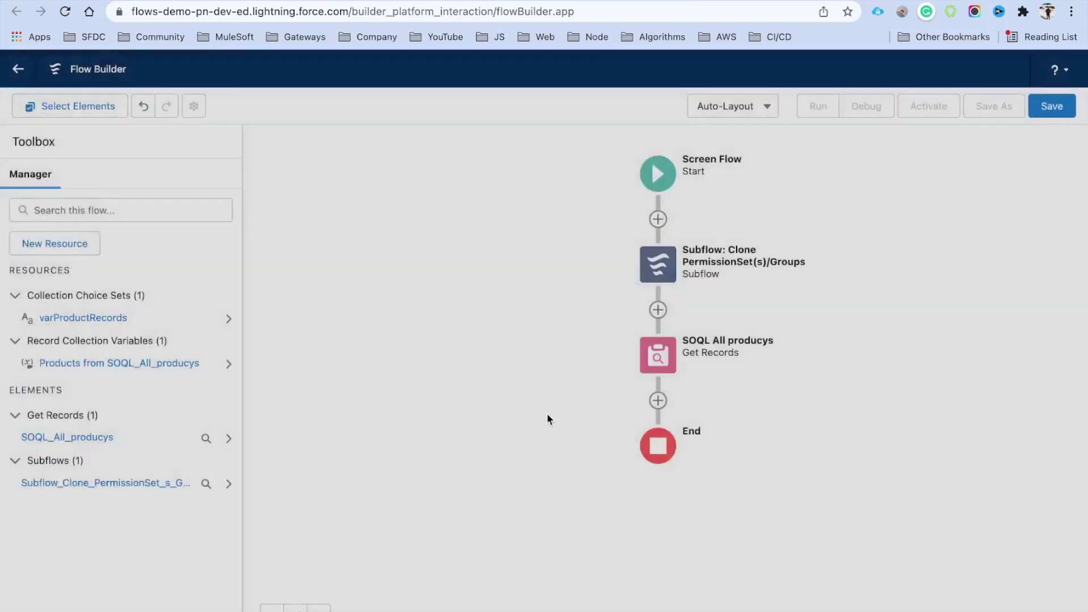
left_click(824, 565)
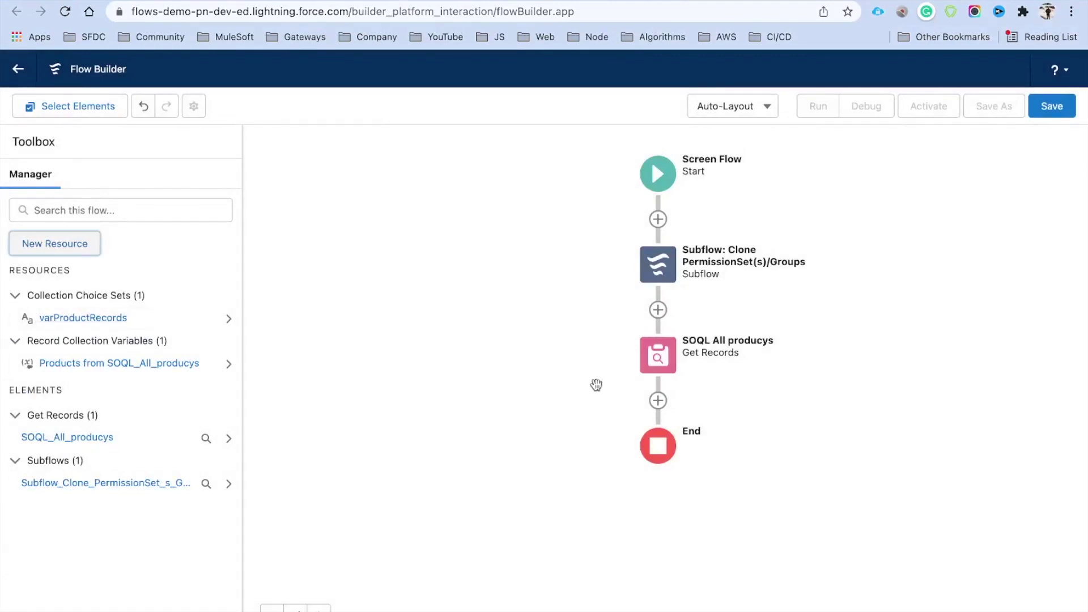
- Add a Screen element labelled "Simple Screen" after the SOQL All producys element
left_click(657, 400)
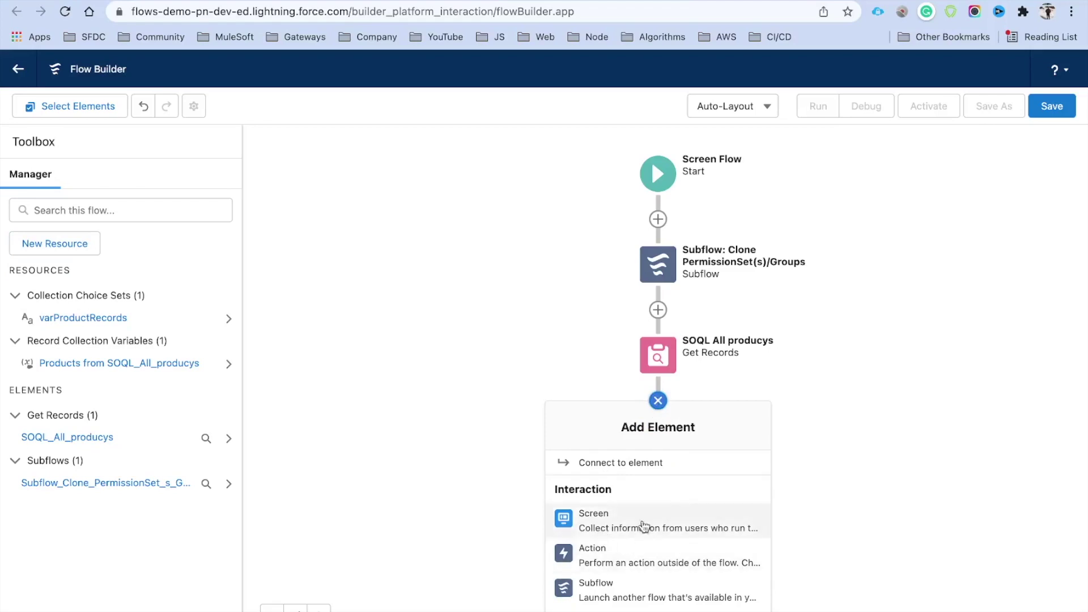
left_click(623, 521)
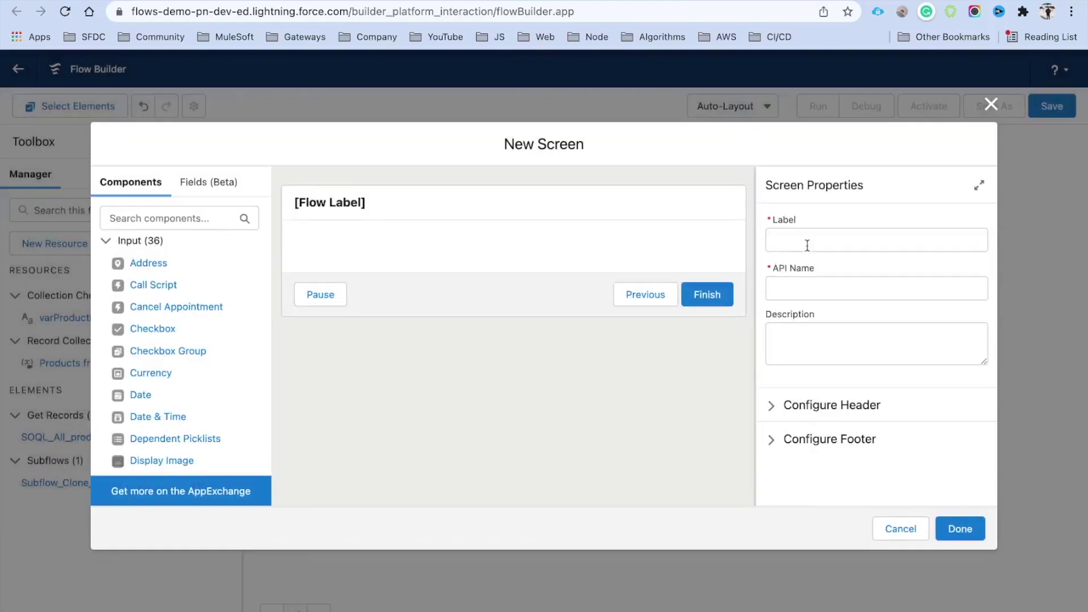
left_click(807, 242)
type("Simple Screen")
- Add a Radio Buttons component labelled "Products" to the screen
left_click(179, 225)
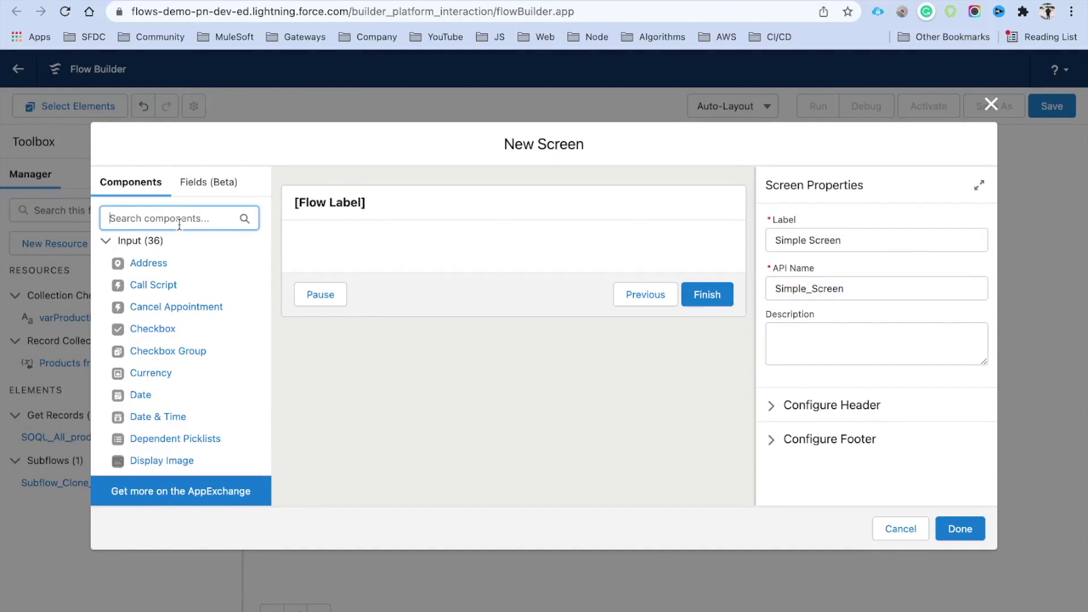
type("c")
key("BackSpace")
type("ra")
left_click_drag(170, 262, 483, 262)
left_click(812, 237)
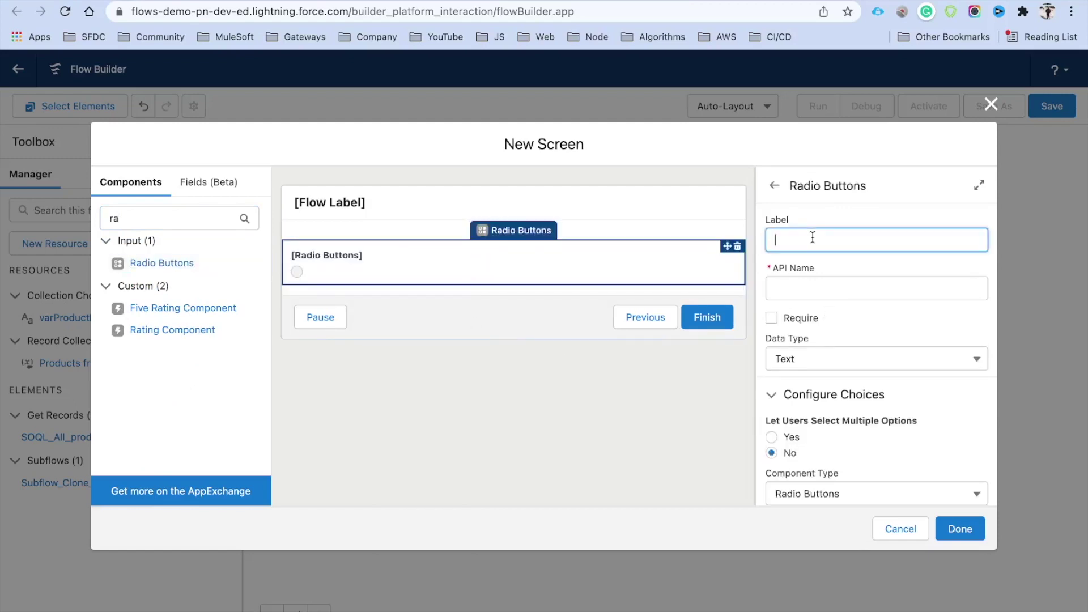
type("Products")
- Use the varProductRecords choice set as the radio buttons' choice and finish the screen
scroll(877, 368, "down", 3)
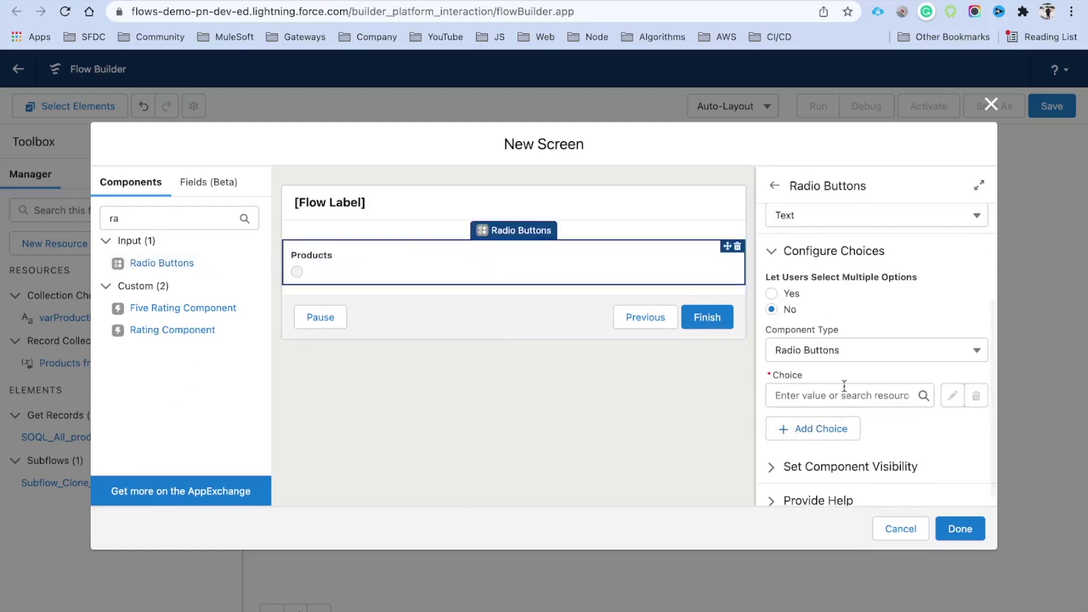
left_click(825, 395)
left_click(859, 485)
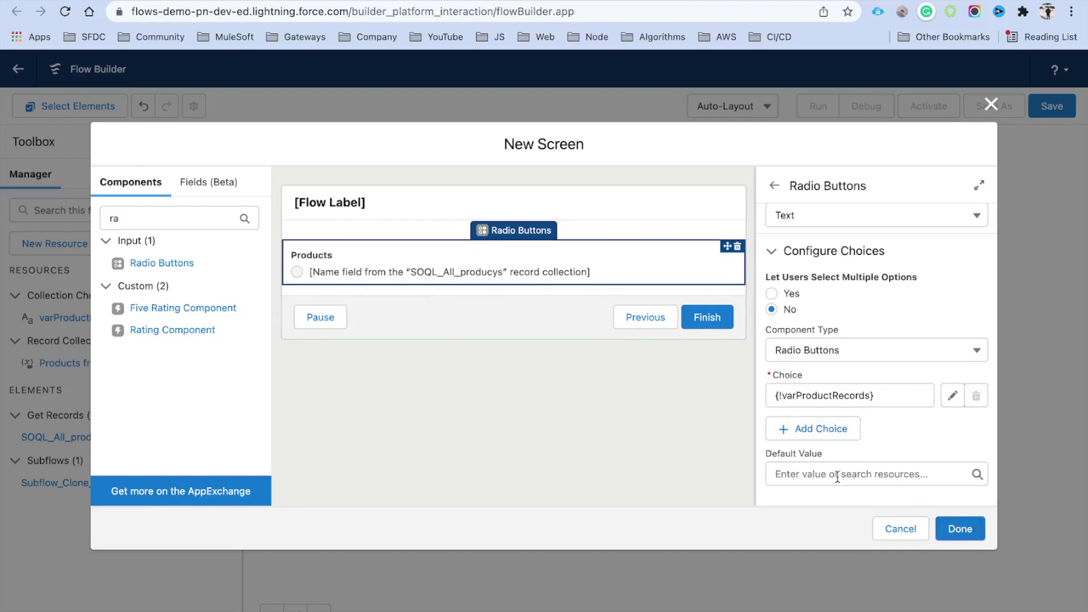
scroll(837, 478, "down", 1)
left_click(963, 530)
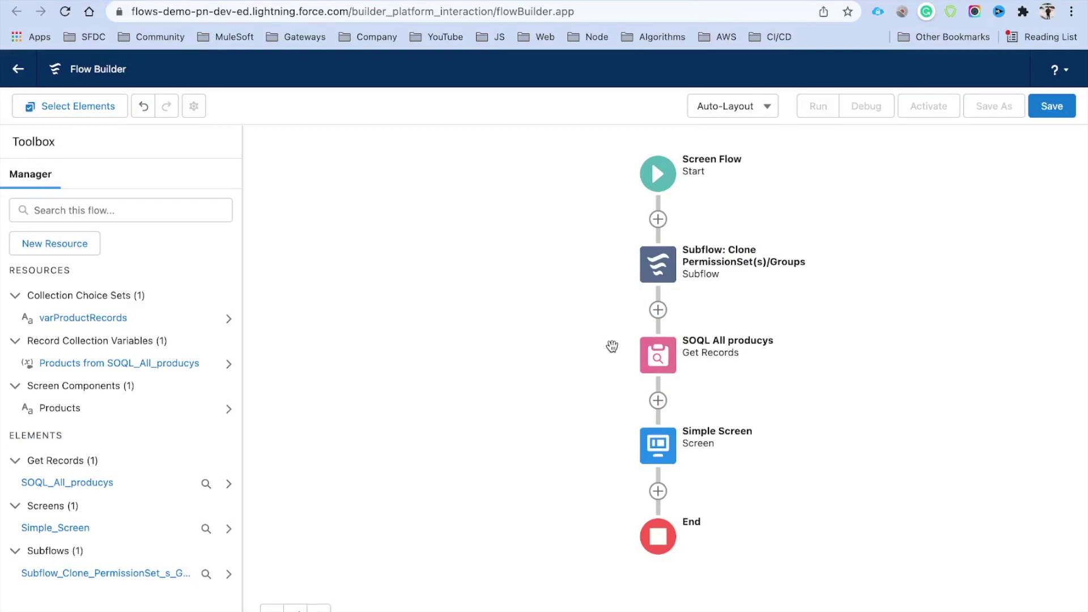
- Add a Get Records element labelled "SOQL All Opportunities" after Simple Screen for the Opportunity object
left_click_drag(843, 391, 799, 276)
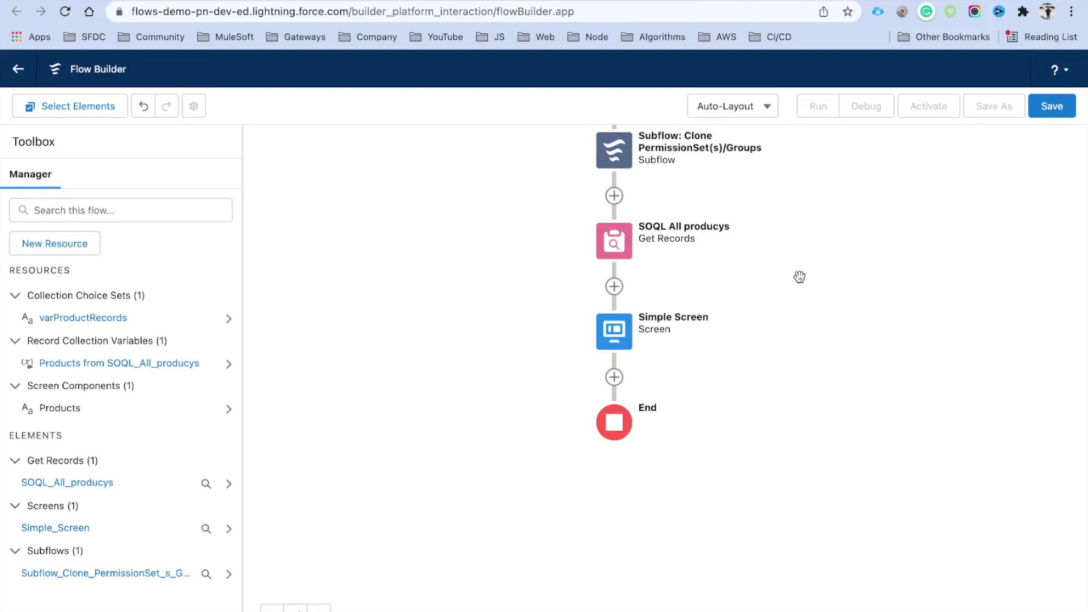
left_click(614, 377)
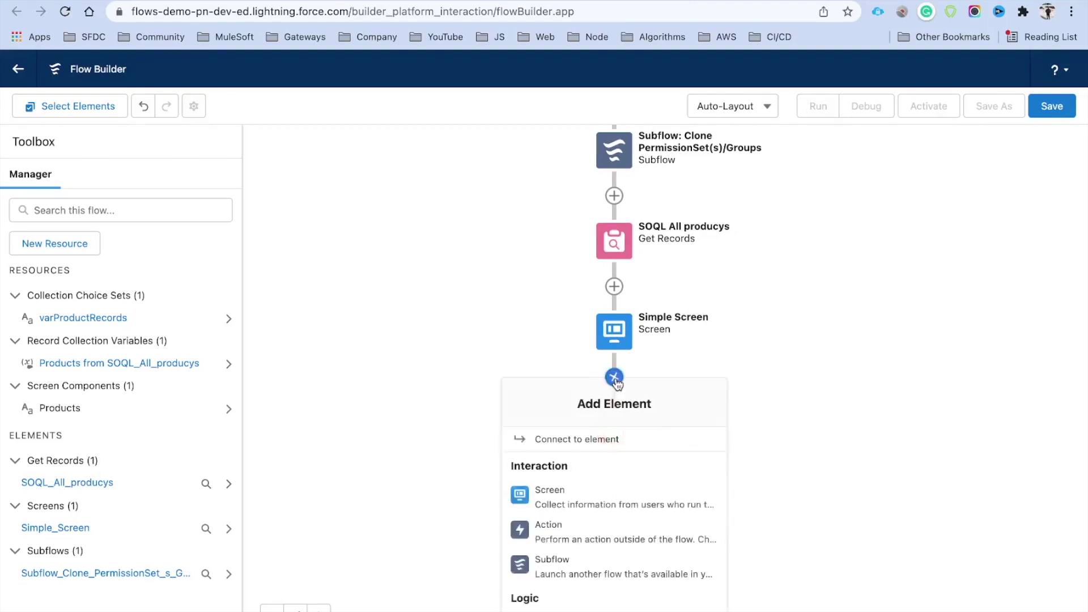
scroll(614, 479, "down", 5)
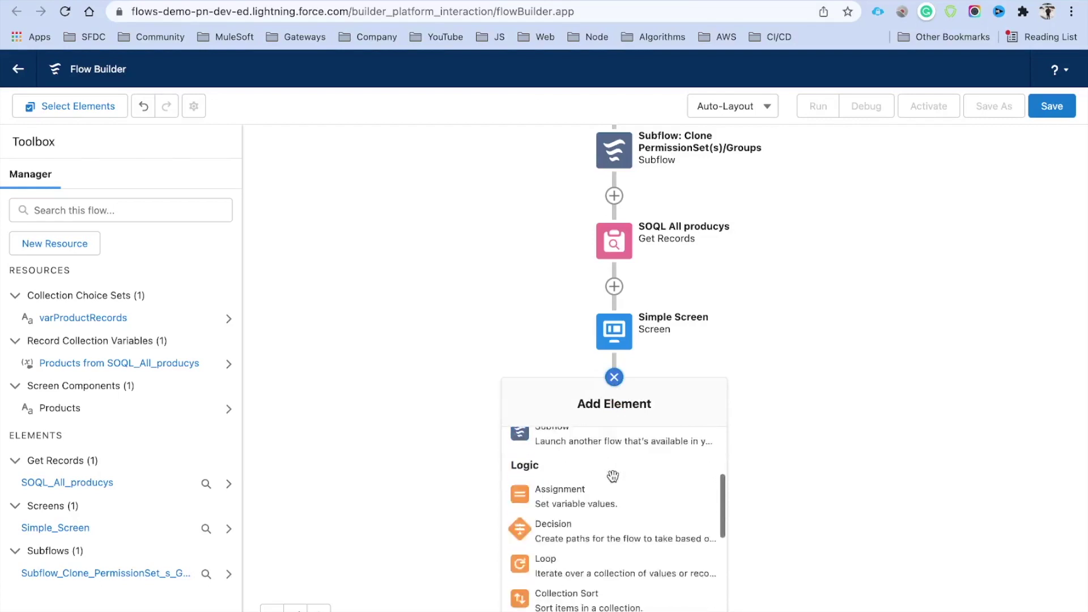
scroll(614, 482, "down", 5)
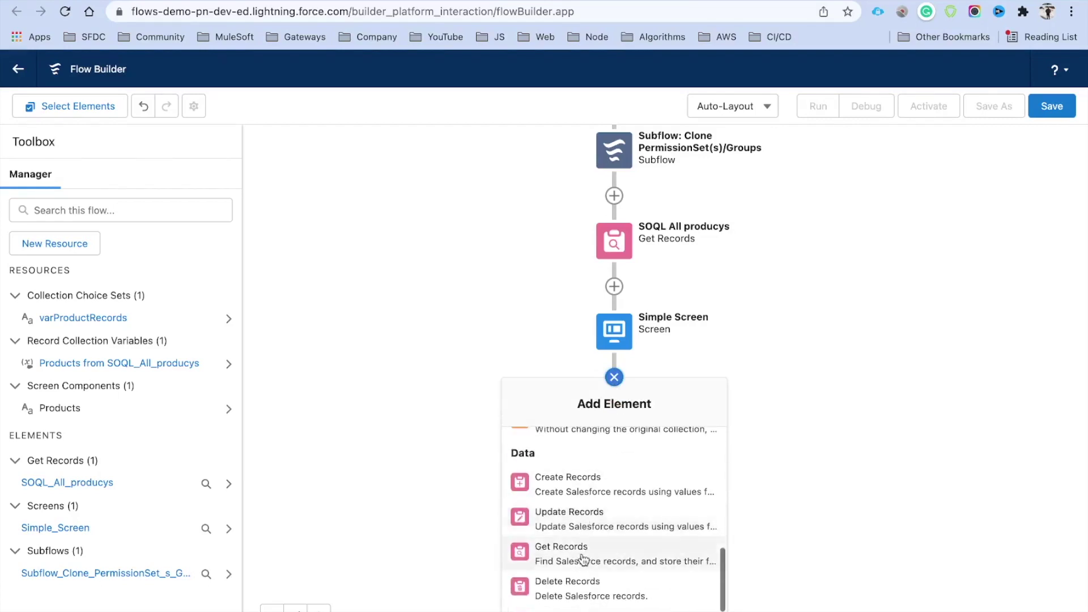
left_click(570, 553)
type("SOQL All Opp")
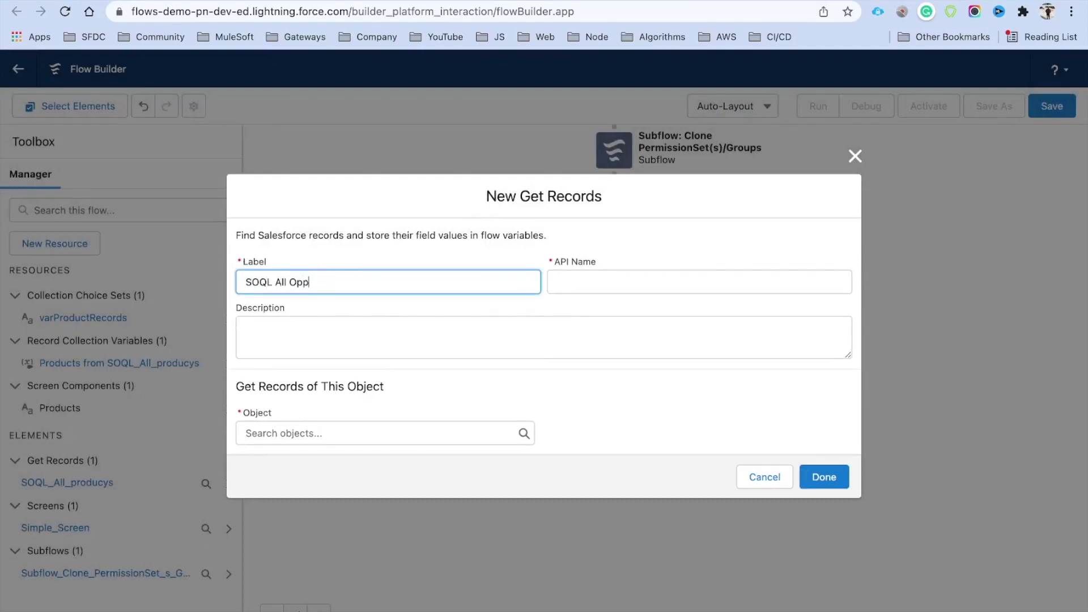
type("ortunities")
key("Tab")
key("Tab")
key("Tab")
type("Oppo")
left_click(316, 223)
- Filter the opportunities to StageName Does Not Equal the EmptyString global constant, store all records, and finish the Get Records element
scroll(442, 429, "down", 2)
left_click(360, 420)
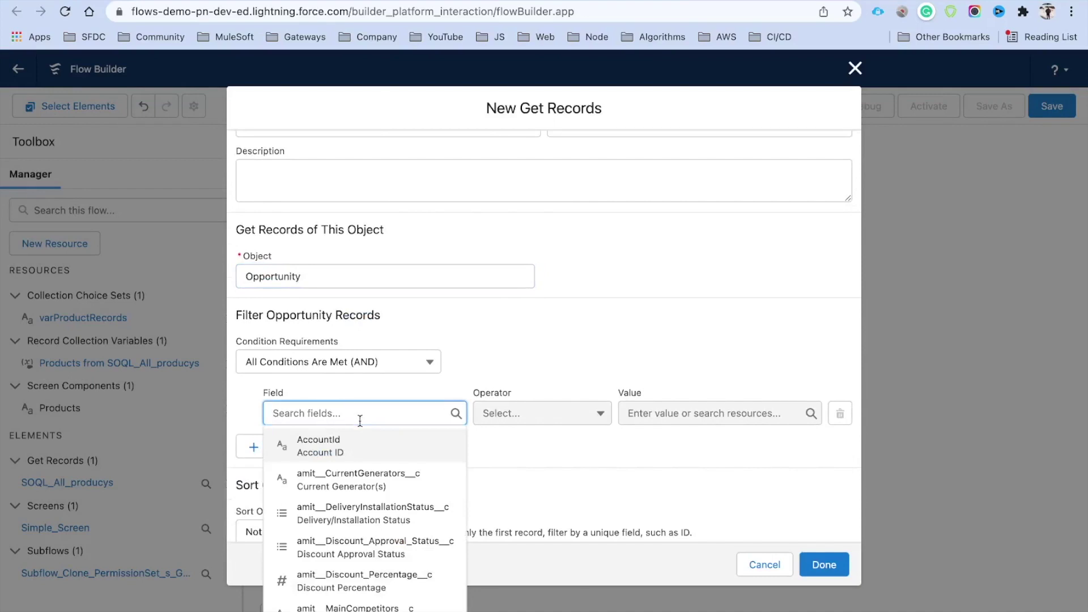
type("Sta")
left_click(317, 601)
left_click(644, 418)
type("Nu")
left_click(642, 465)
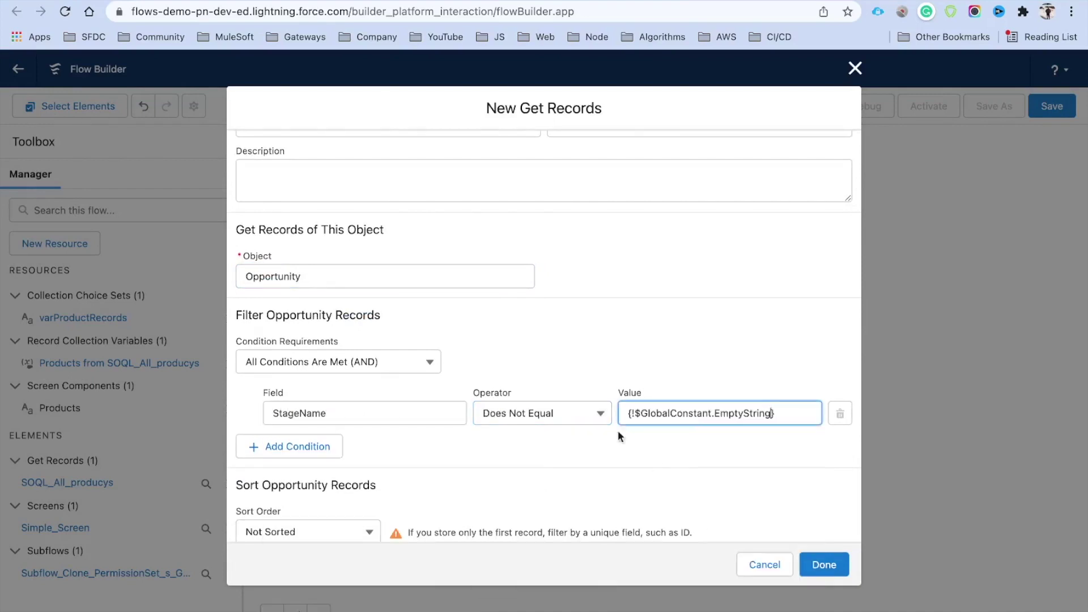
scroll(633, 334, "down", 3)
left_click(286, 457)
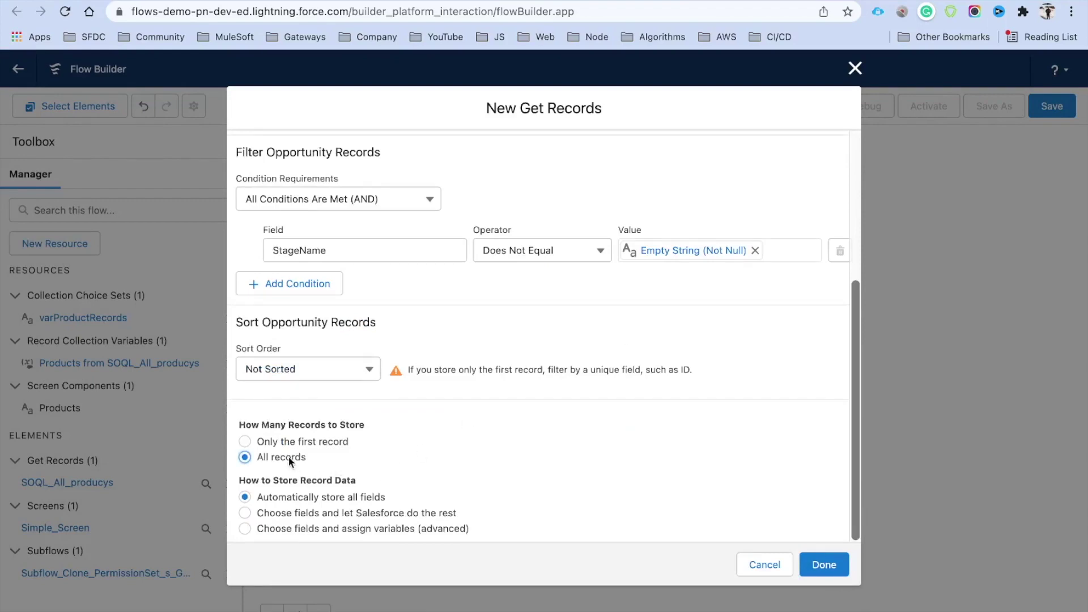
left_click(822, 564)
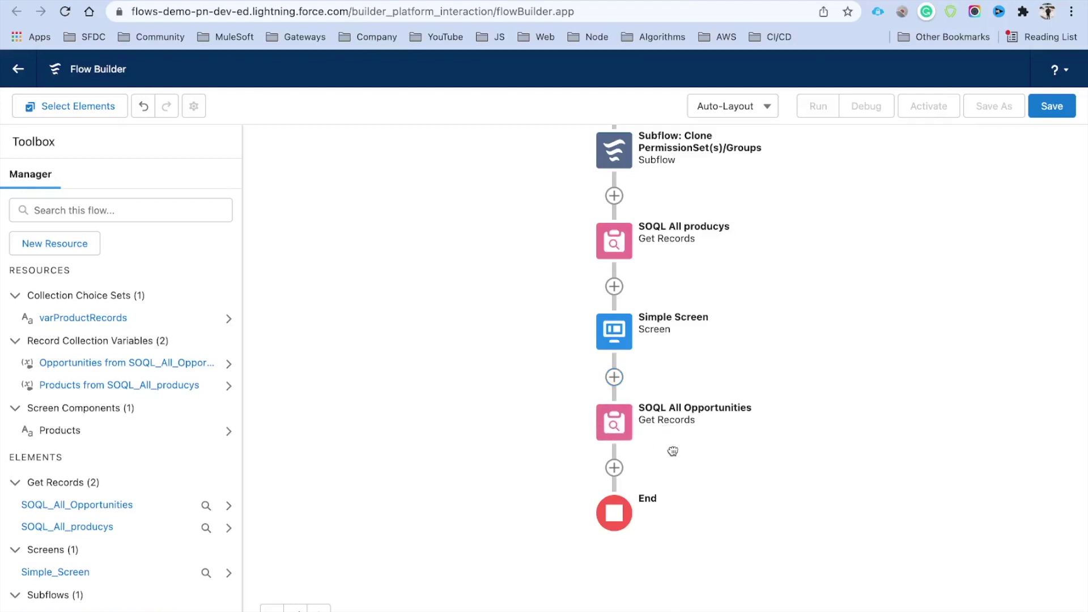
- Add a Collection Filter labelled "Closed Opportunities" after SOQL All Opportunities, using Opportunities from SOQL_All_Opportunities as its source collection
left_click_drag(673, 450, 639, 383)
left_click(589, 405)
scroll(552, 561, "down", 5)
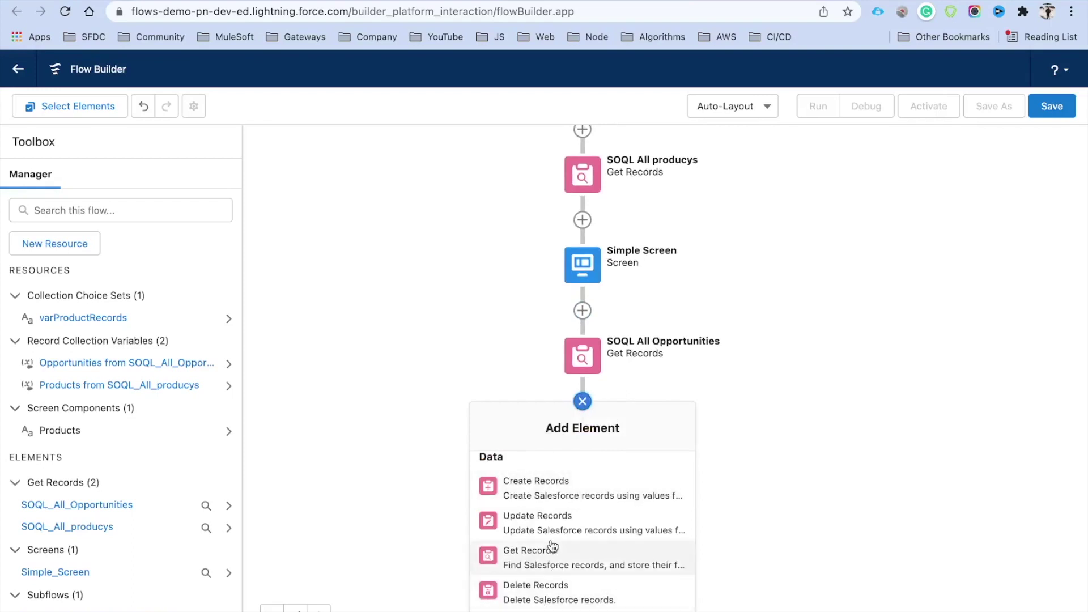
scroll(549, 558, "up", 3)
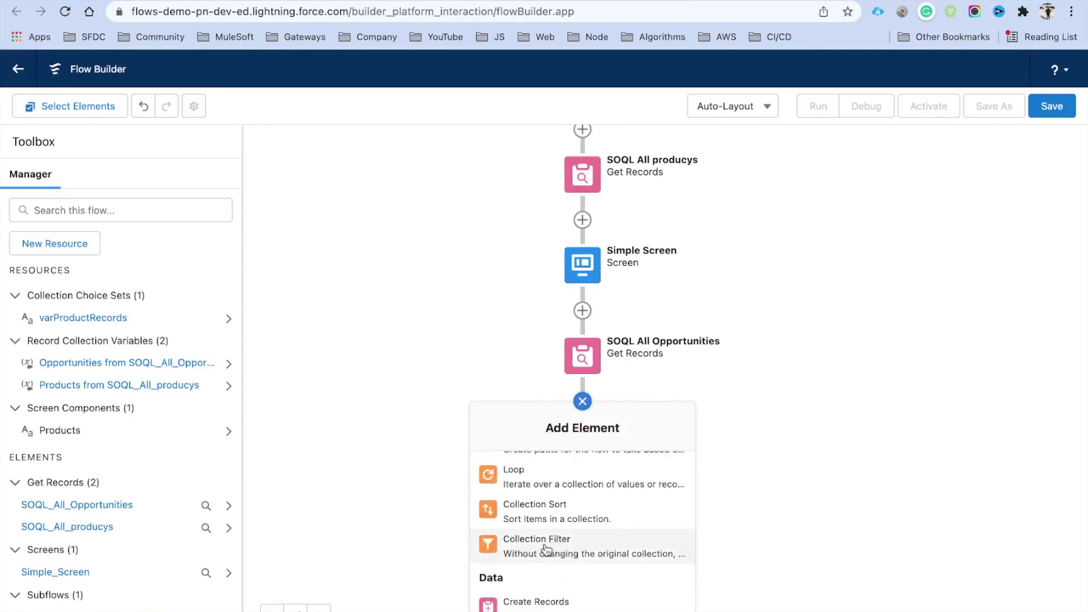
left_click(546, 547)
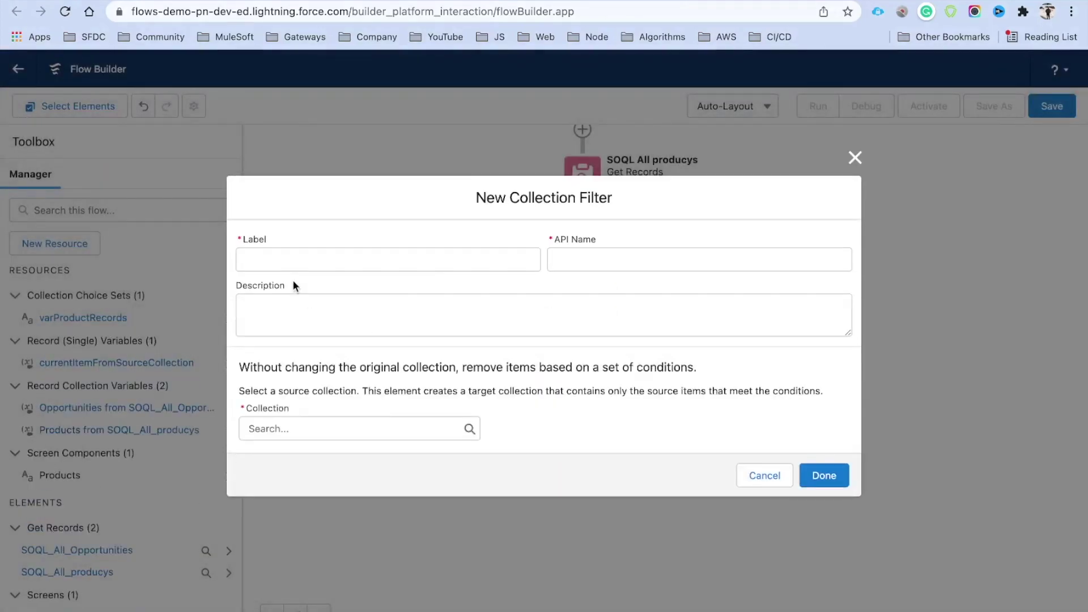
left_click(278, 267)
type("Clos")
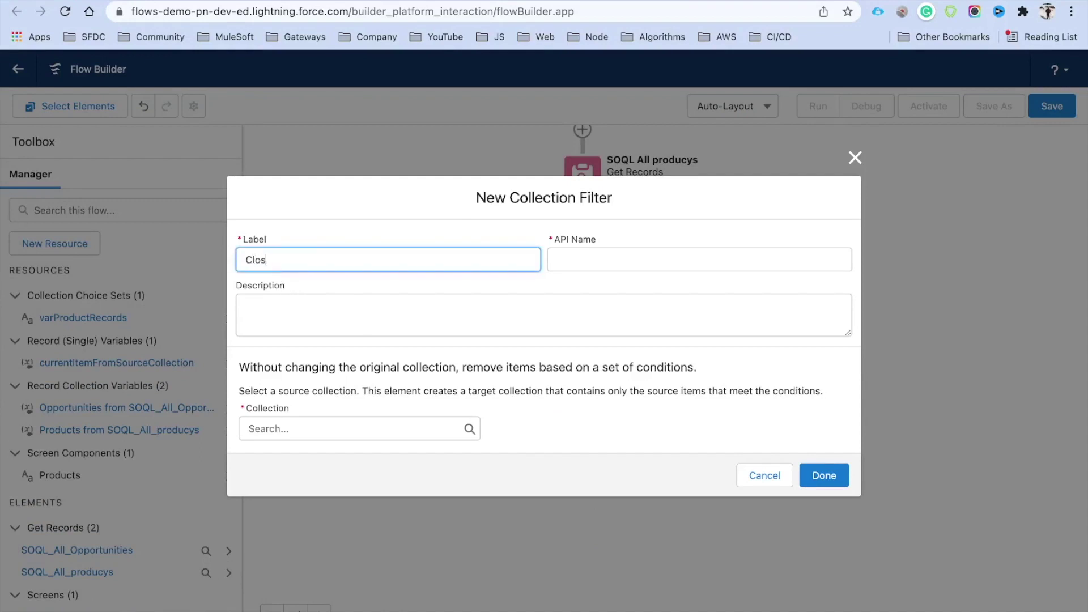
type("ed Opportunities")
left_click(289, 428)
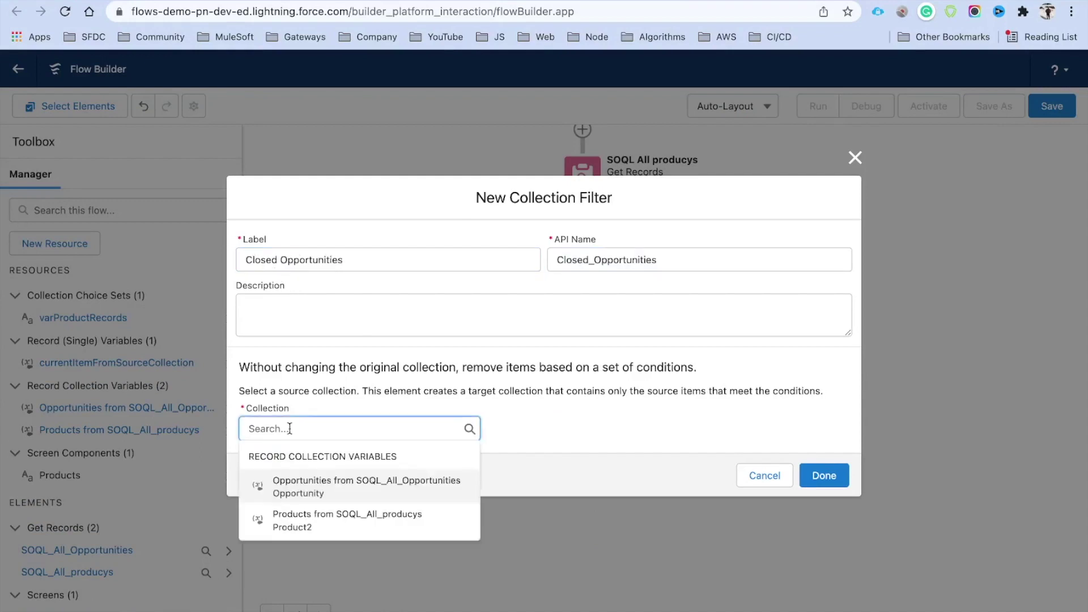
left_click(340, 494)
- Set the Closed Opportunities filter's first condition to StageName Equals Closed Won
left_click(324, 459)
type("Stat")
key("BackSpace")
key("BackSpace")
type("a")
left_click(326, 419)
left_click(680, 459)
type("Cl")
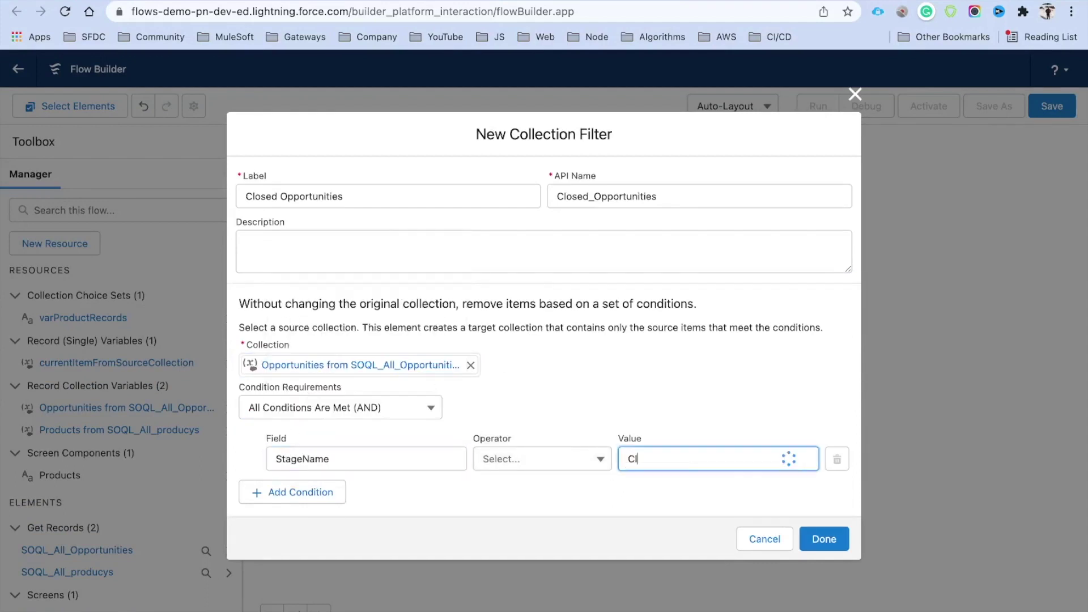
type("ose")
left_click(538, 459)
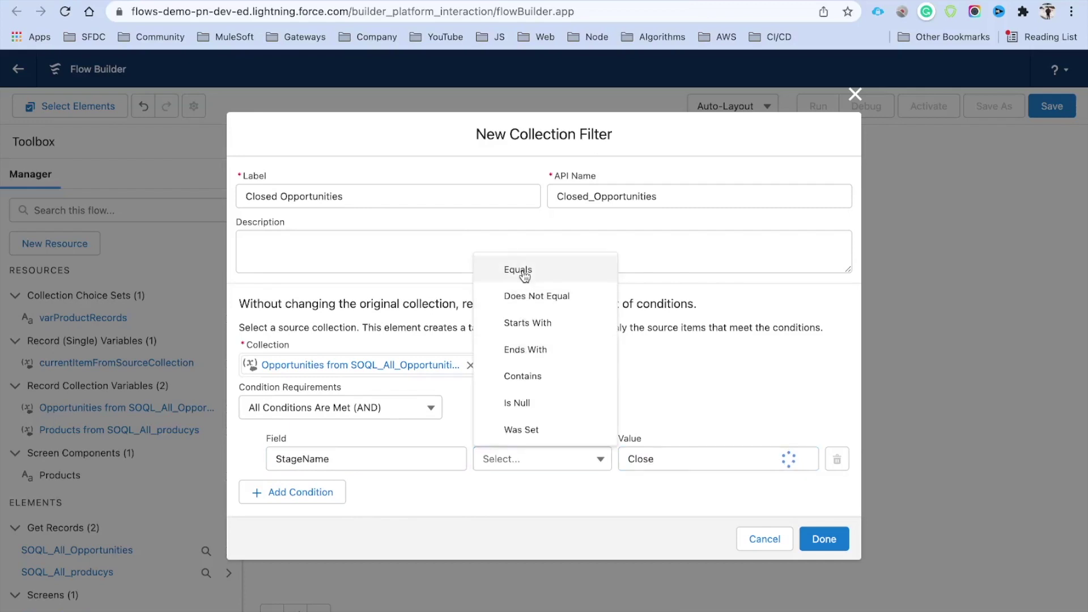
left_click(523, 202)
left_click(671, 459)
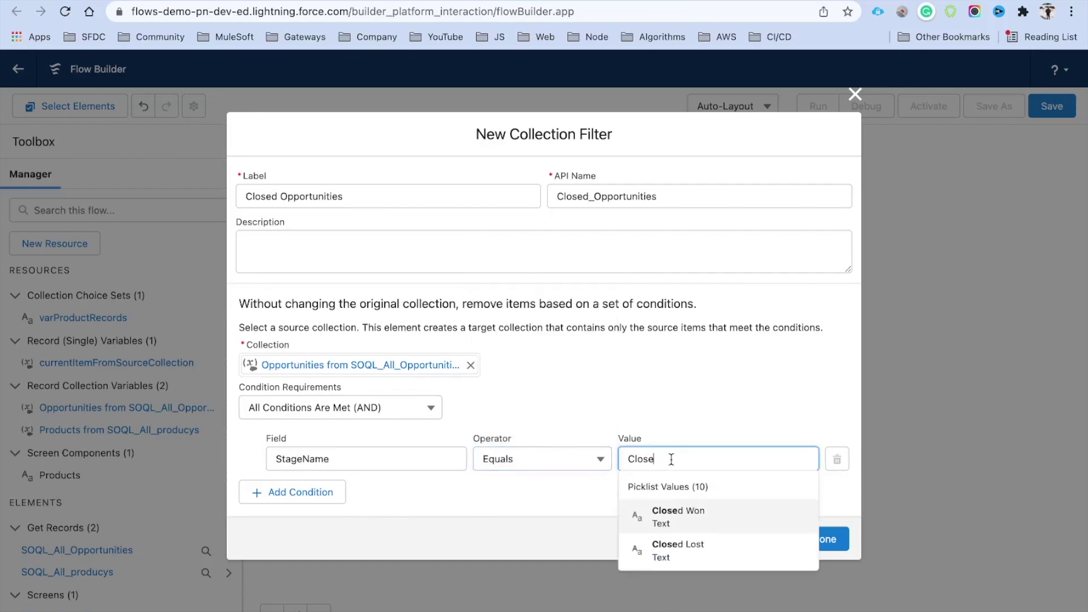
left_click(683, 512)
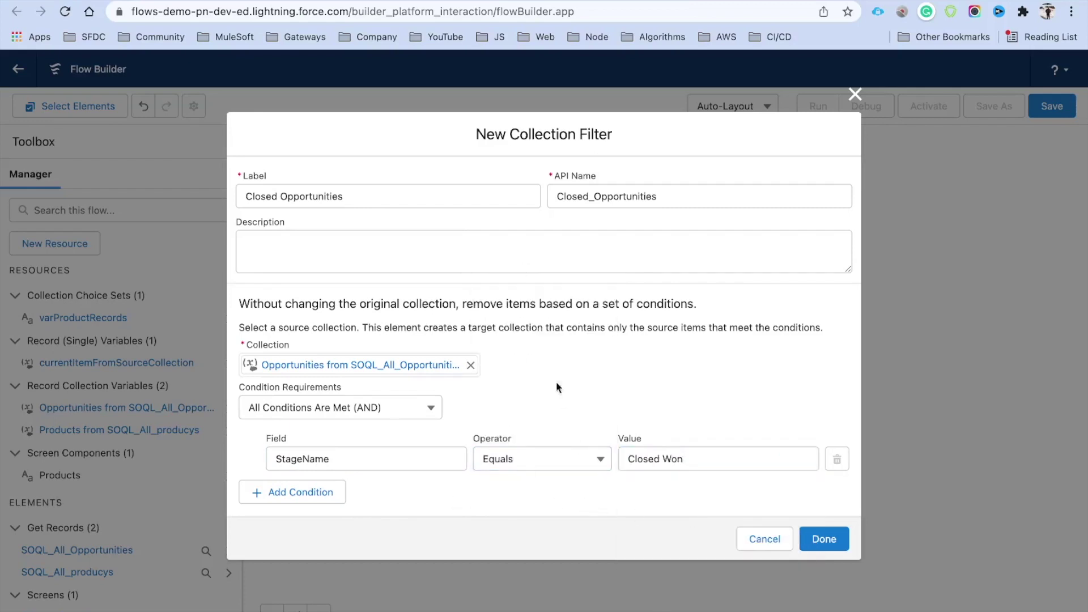
- Add a second filter condition for StageName Equals Closed Lost
left_click(323, 495)
left_click(319, 486)
type("Sta")
left_click(303, 442)
left_click(688, 483)
type("Cl")
left_click(689, 463)
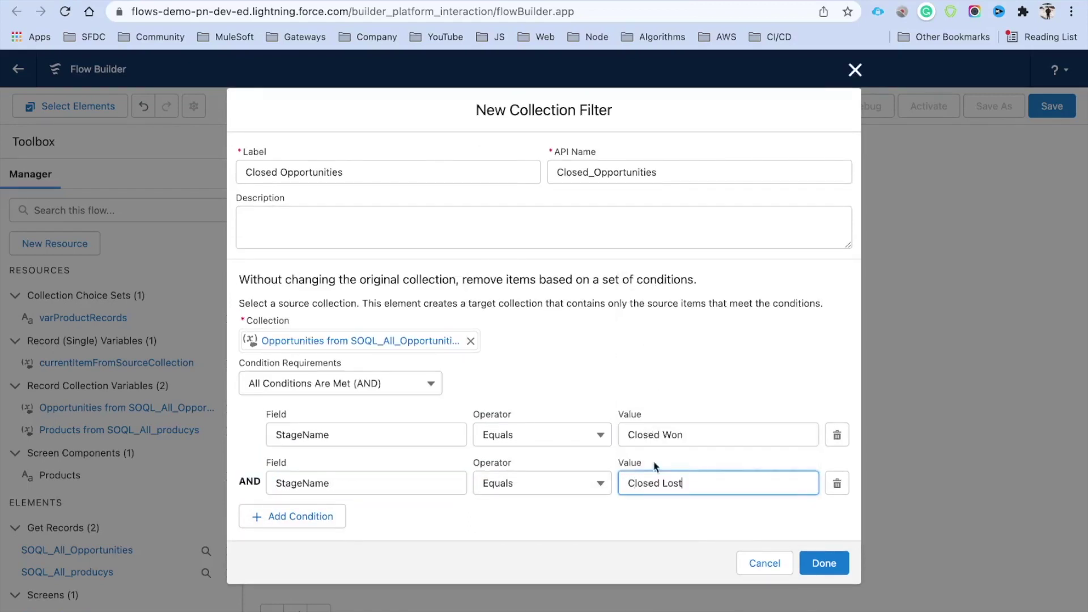
- Set the condition requirements to Any Condition Is Met (OR) and finish the Closed Opportunities filter
left_click(364, 391)
left_click(327, 440)
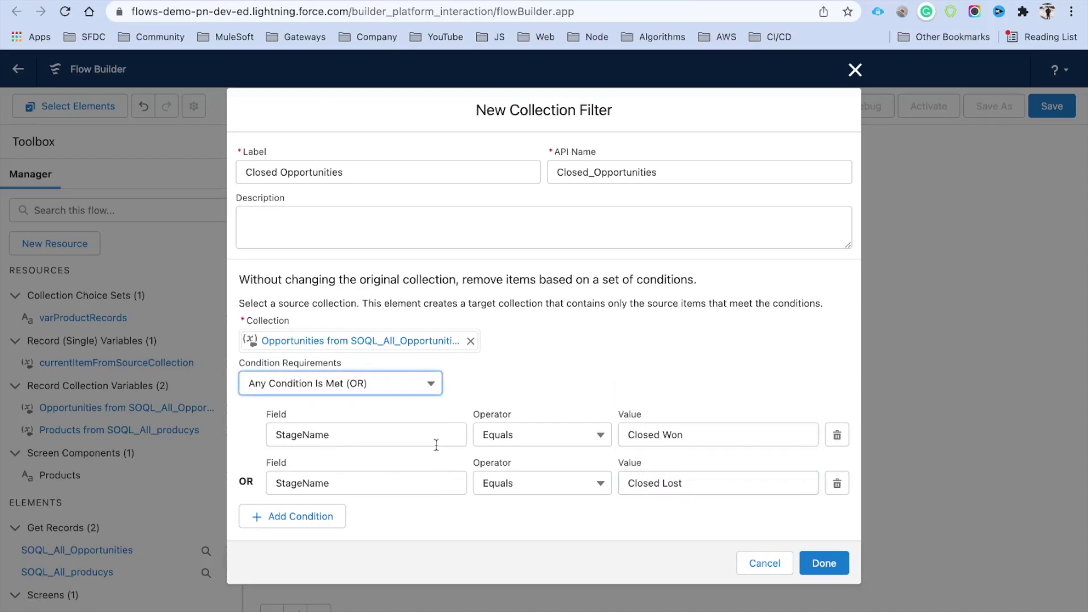
left_click(606, 409)
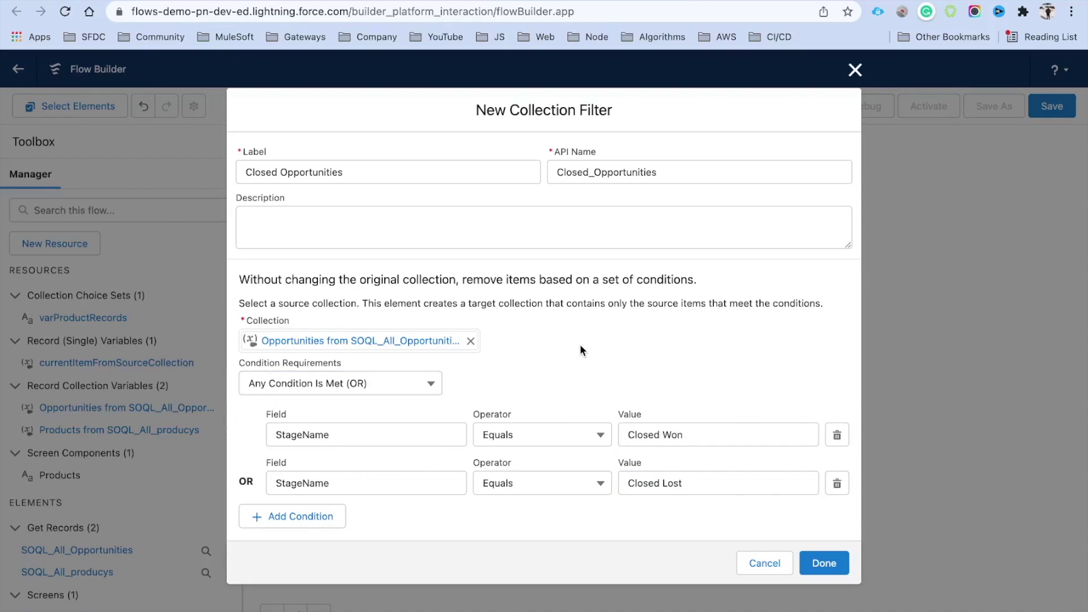
left_click(828, 561)
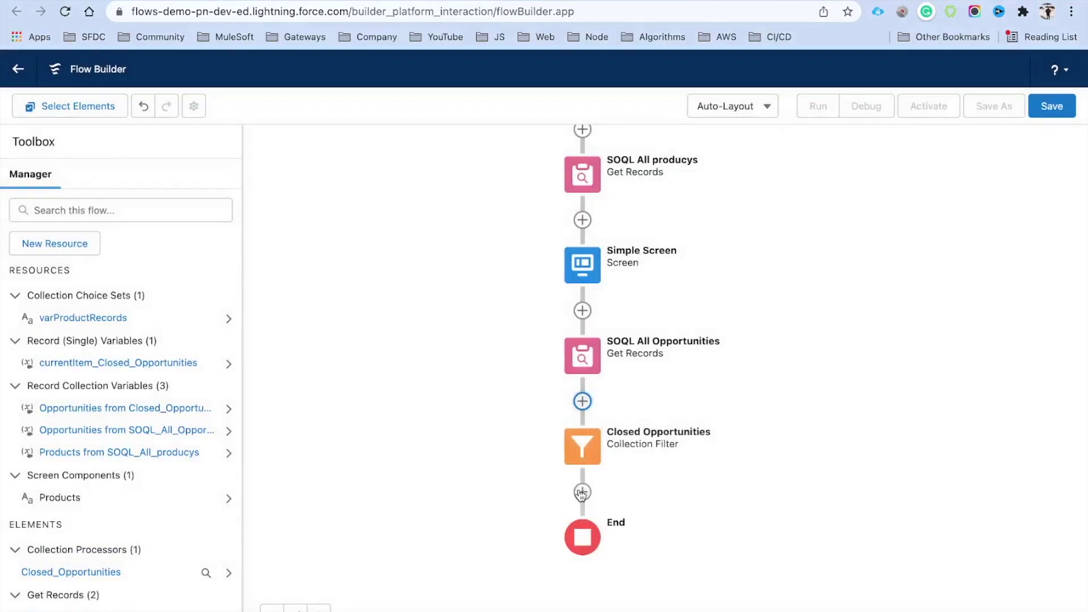
- Add a Collection Filter labelled "Open Opportunities" after Closed Opportunities, using Opportunities from SOQL_All_Opportunities as its source collection
left_click(581, 492)
scroll(590, 564, "down", 5)
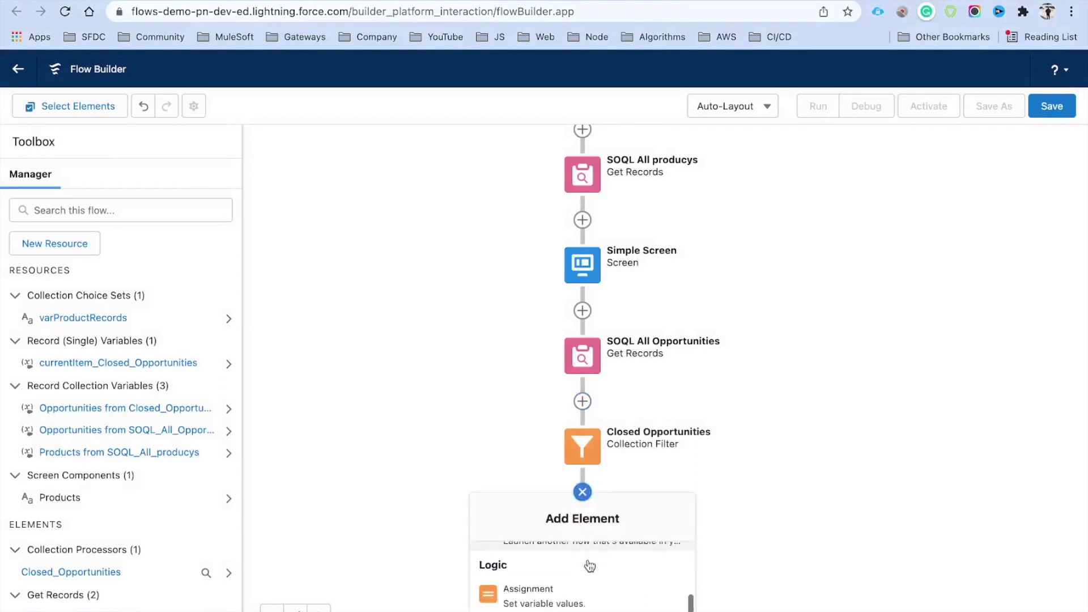
scroll(590, 564, "down", 3)
left_click(510, 564)
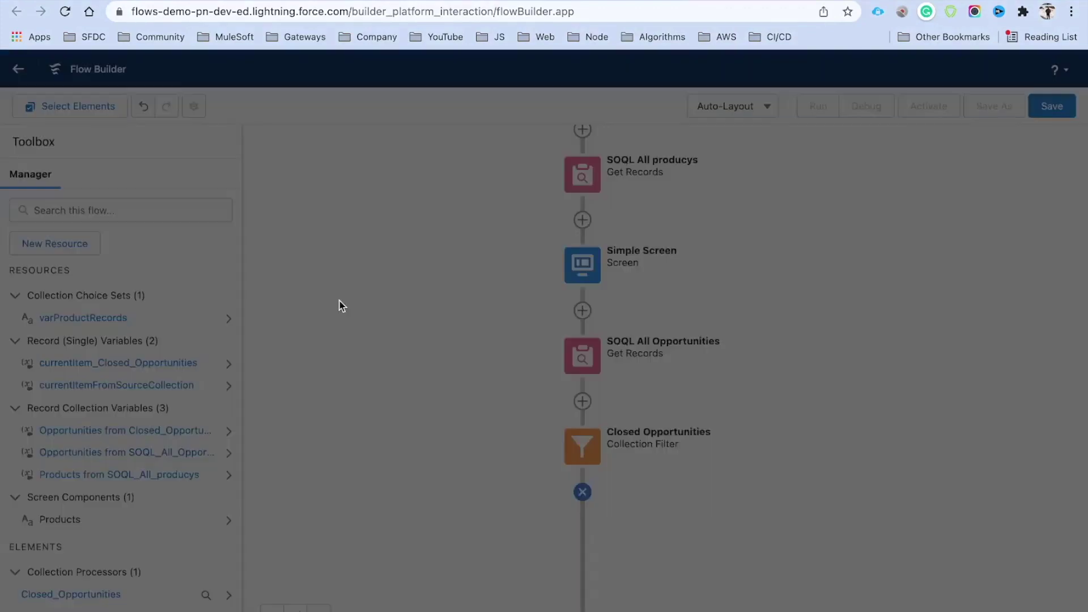
type("Op")
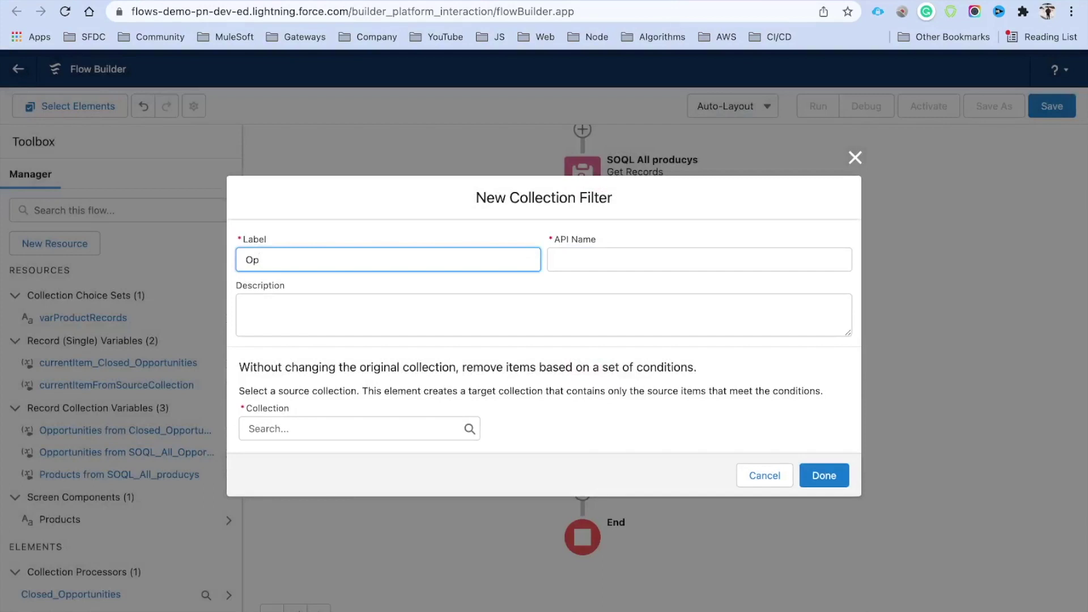
type("en Opportunities")
left_click(312, 422)
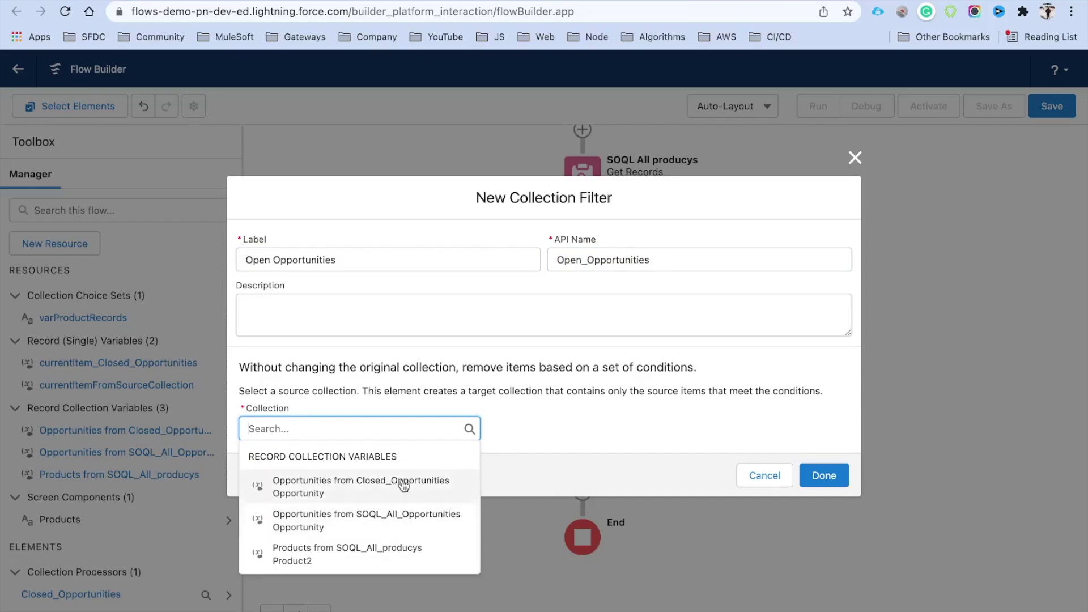
left_click(330, 513)
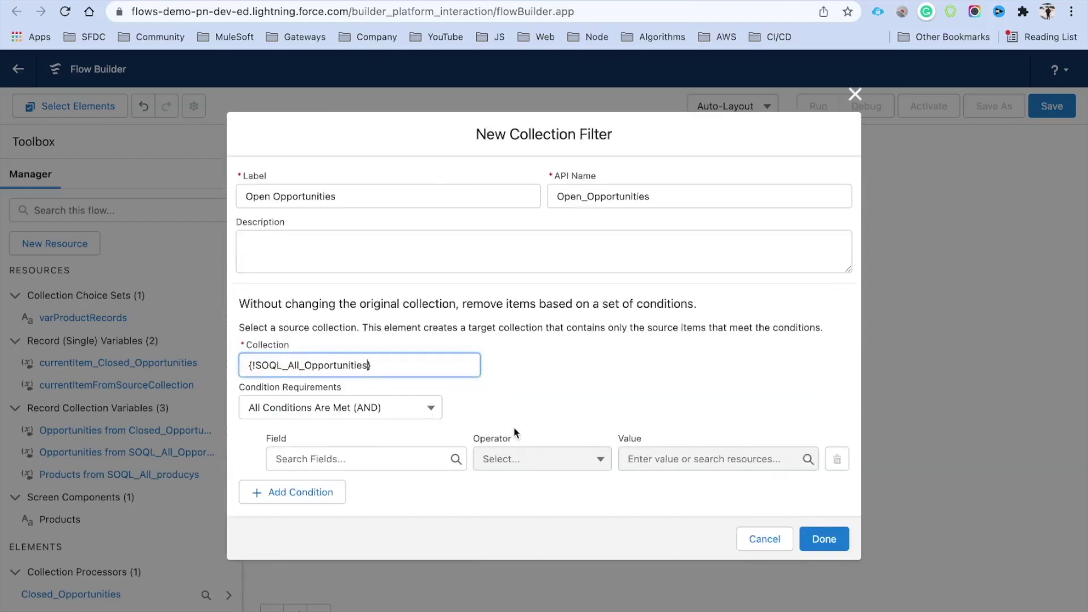
- Set the Open Opportunities filter's first condition to StageName Does Not Equal Closed Won
left_click(368, 452)
type("Stae")
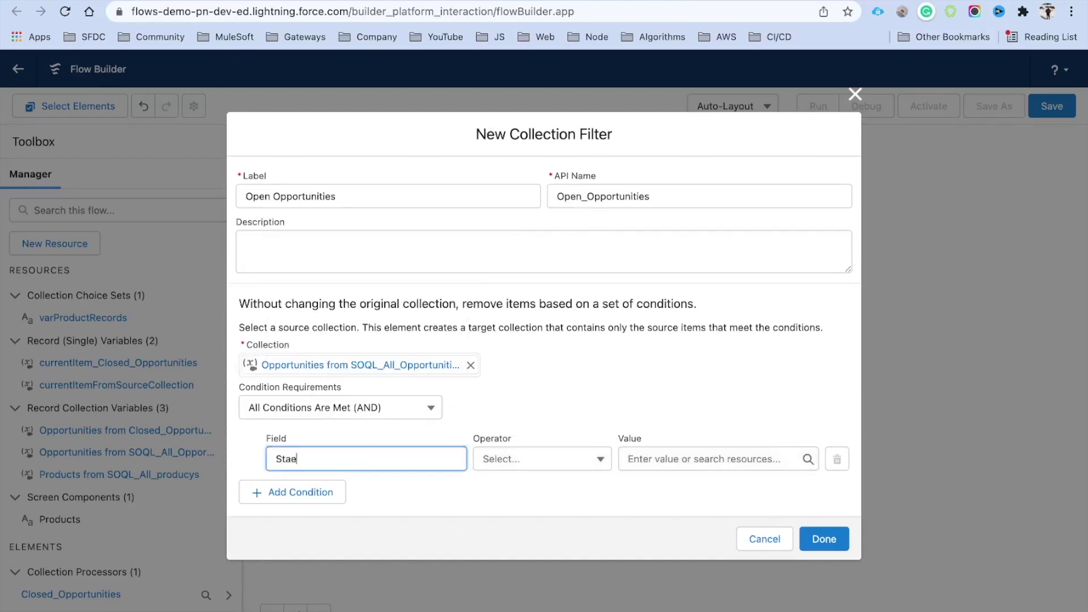
key("BackSpace")
type("ge")
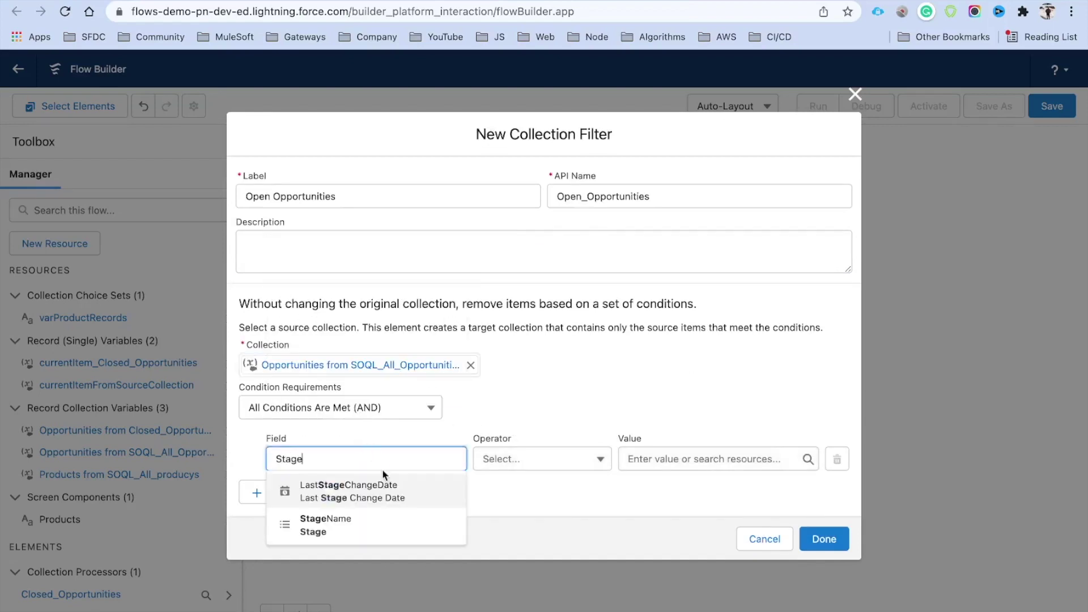
left_click(396, 492)
left_click(527, 457)
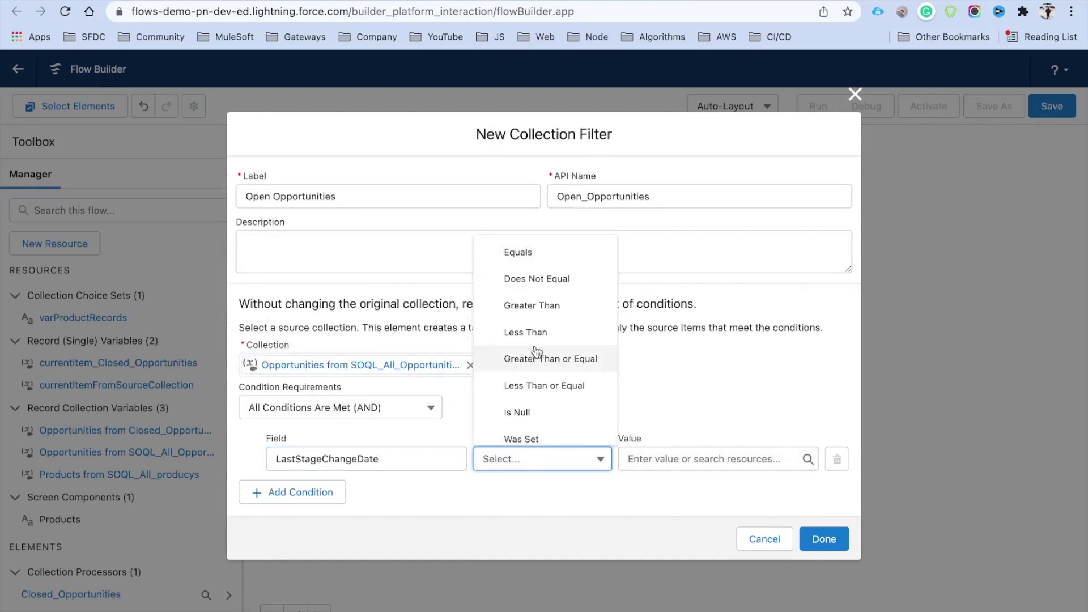
left_click(551, 280)
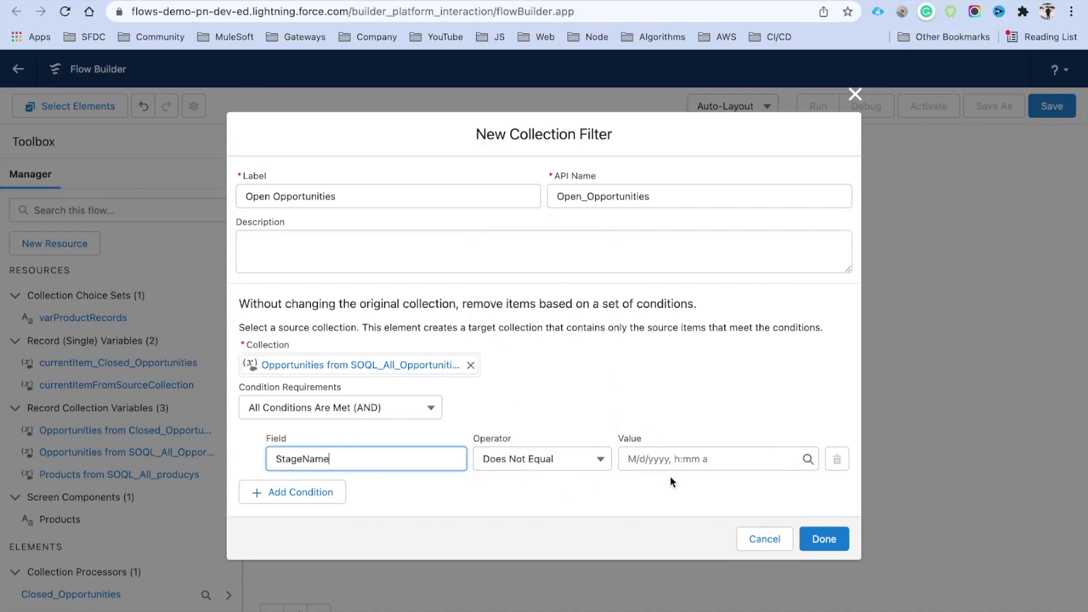
left_click(667, 464)
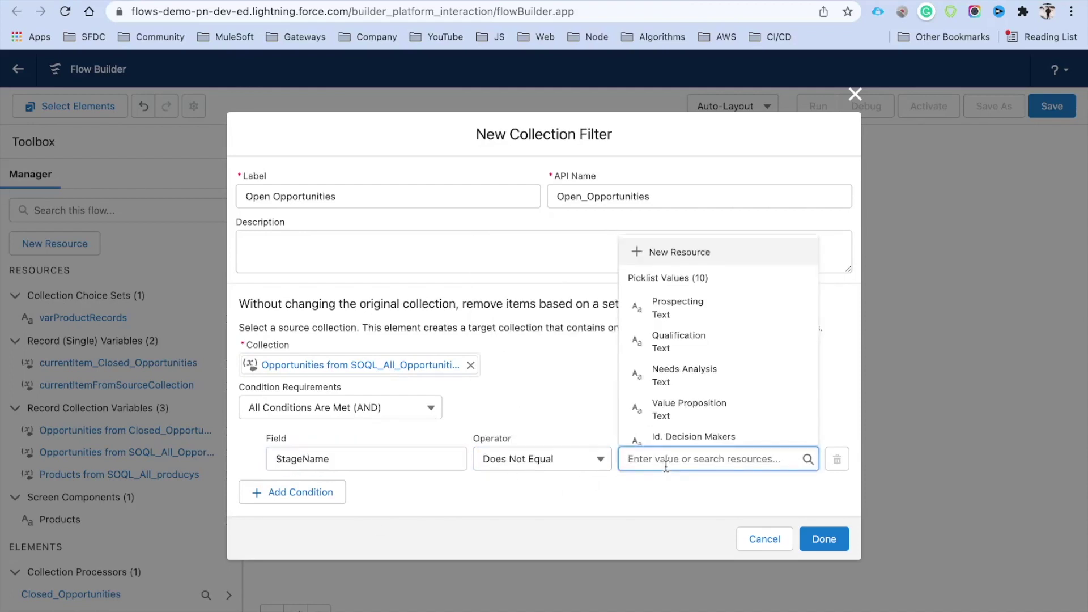
type("Cl")
left_click(696, 332)
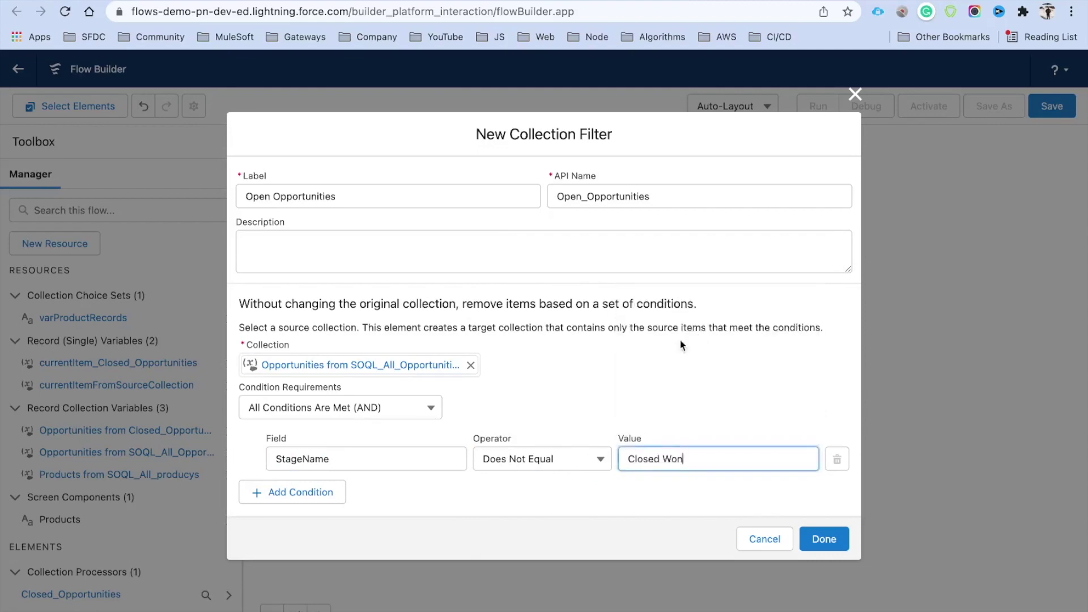
- Add a second condition on StageName to the Open Opportunities filter and finish the element
left_click(279, 496)
left_click(281, 487)
type("Stage")
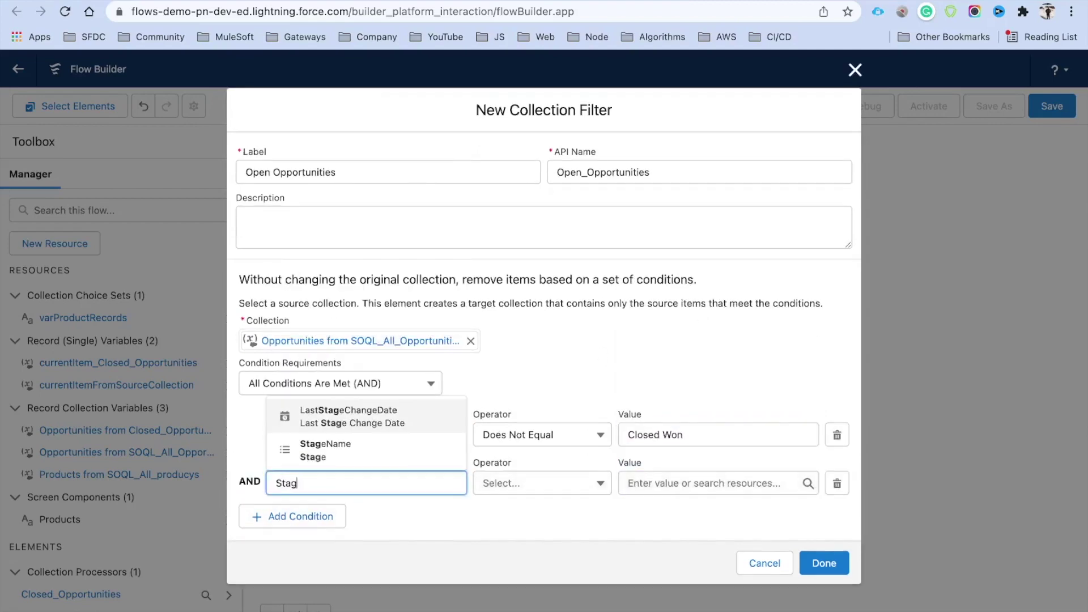
left_click(327, 454)
left_click(543, 483)
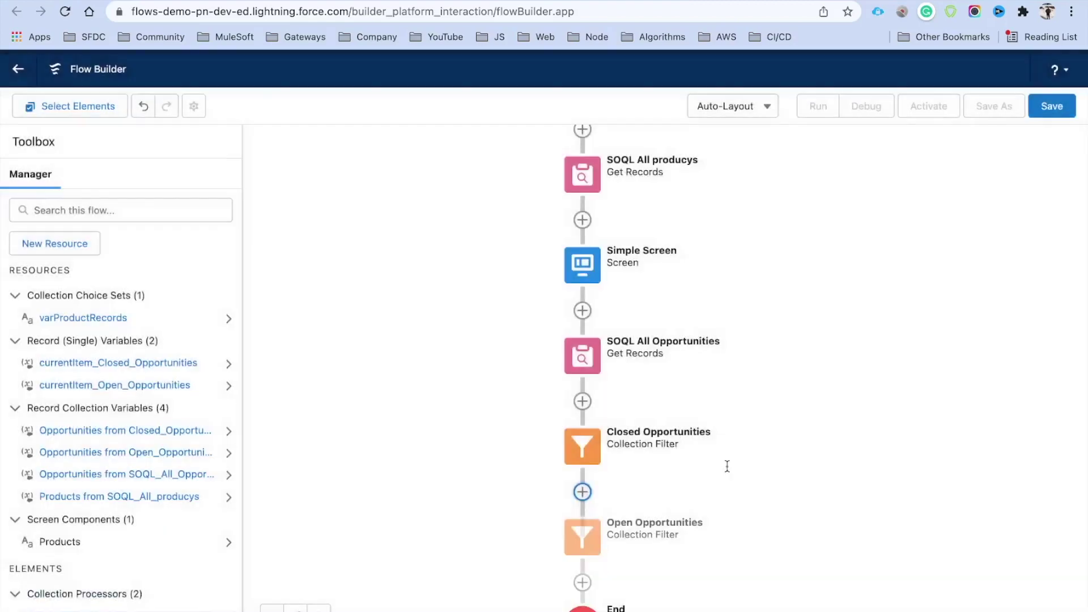
- Delete the Clone PermissionSet(s)/Groups subflow element from the flow
left_click_drag(732, 473, 686, 325)
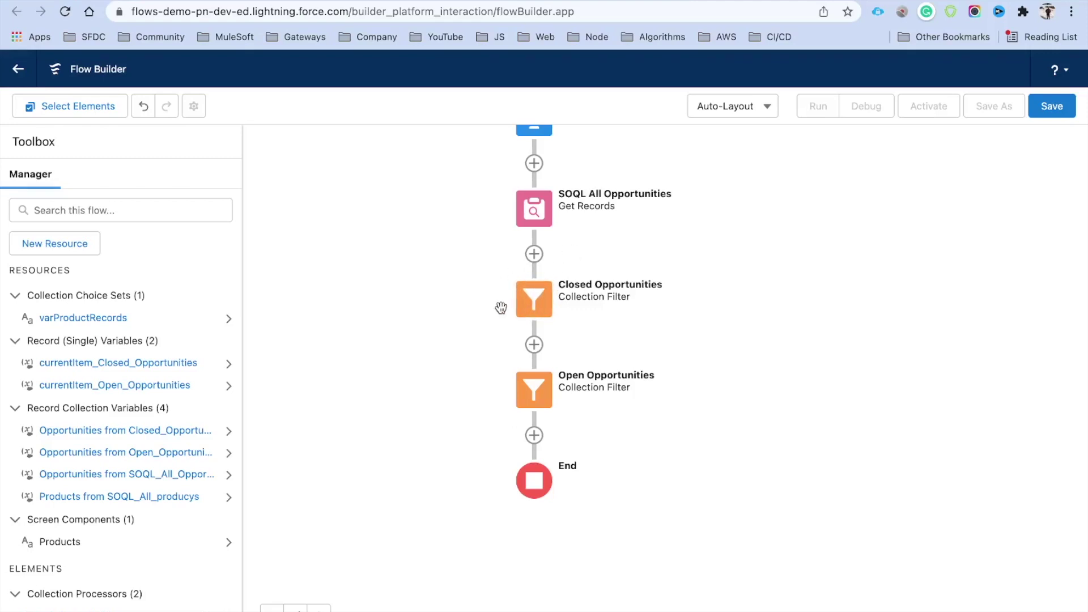
left_click_drag(749, 226, 767, 420)
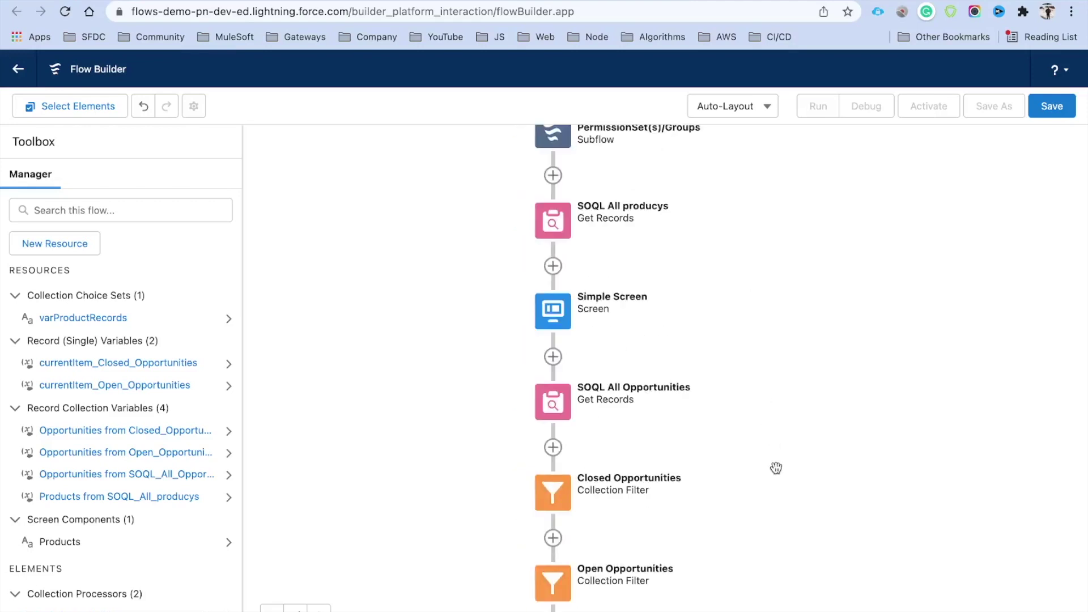
left_click_drag(727, 278, 724, 348)
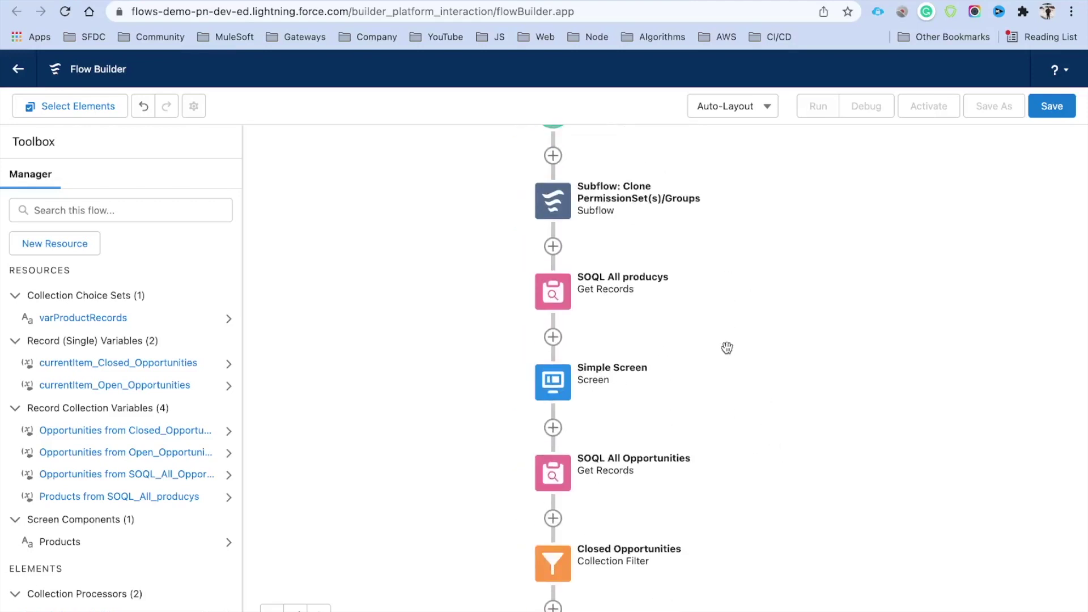
left_click(564, 214)
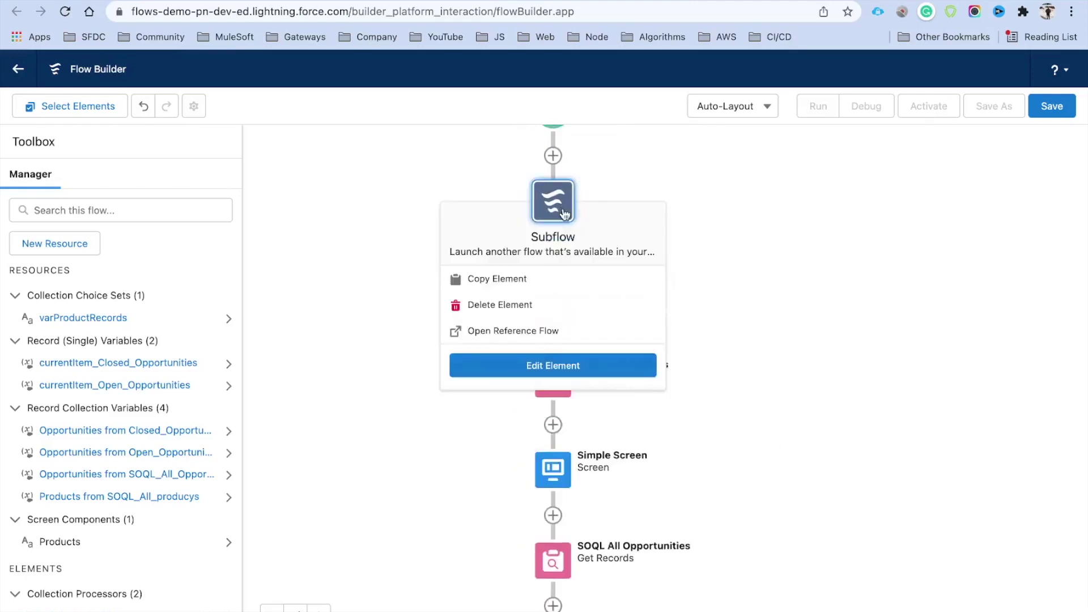
left_click(496, 307)
left_click_drag(781, 197, 775, 274)
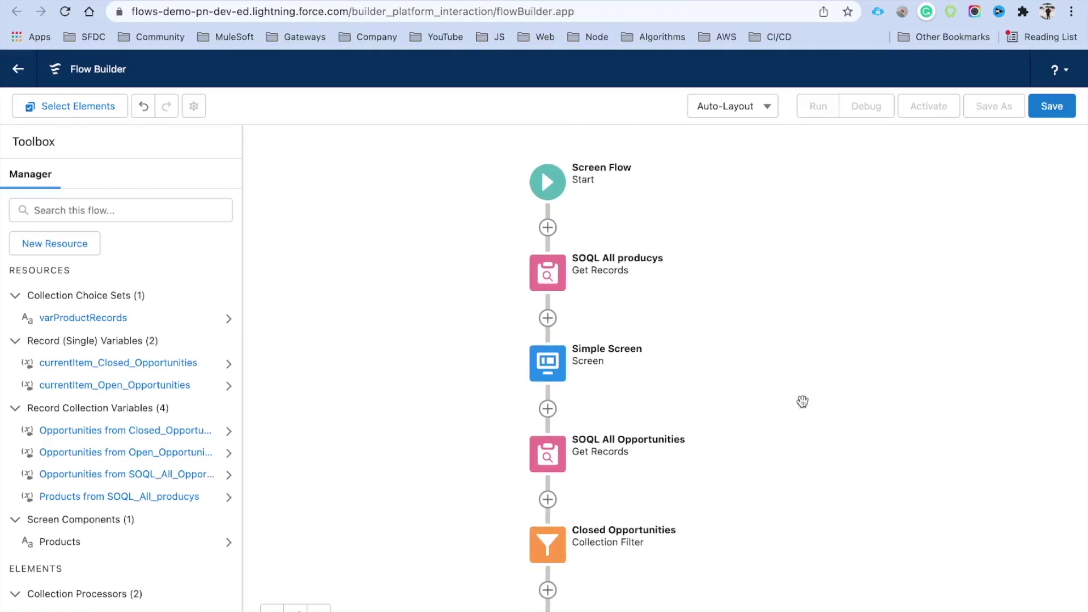
- Save the flow with the label "Spring 22 Updates", reviewing its advanced settings first
left_click(1053, 112)
type("Spring 22 Updates")
left_click_drag(354, 293, 240, 295)
left_click(392, 258)
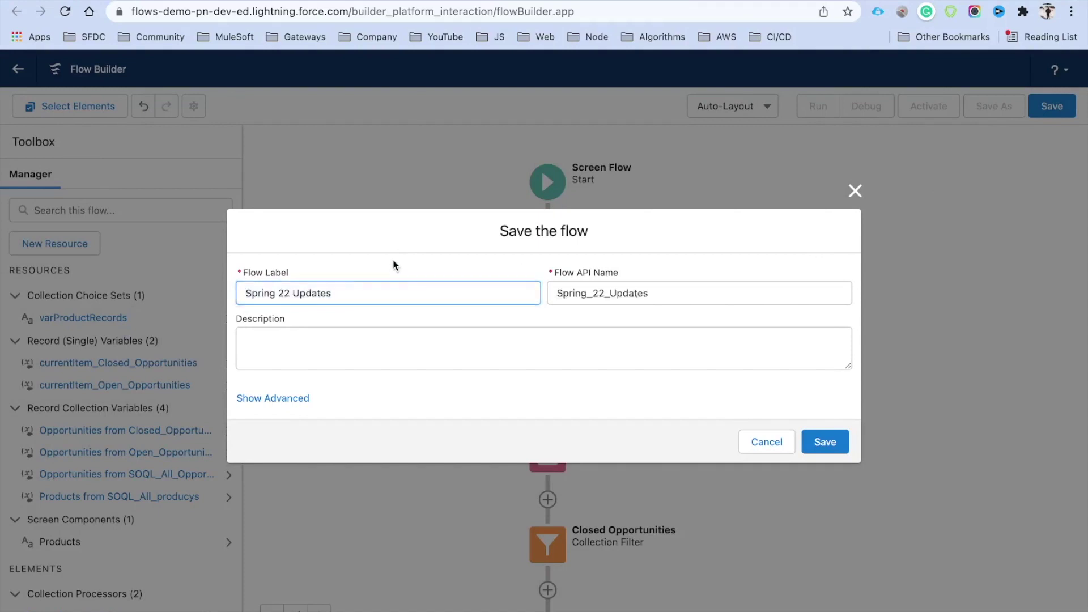
left_click(273, 398)
scroll(549, 437, "down", 3)
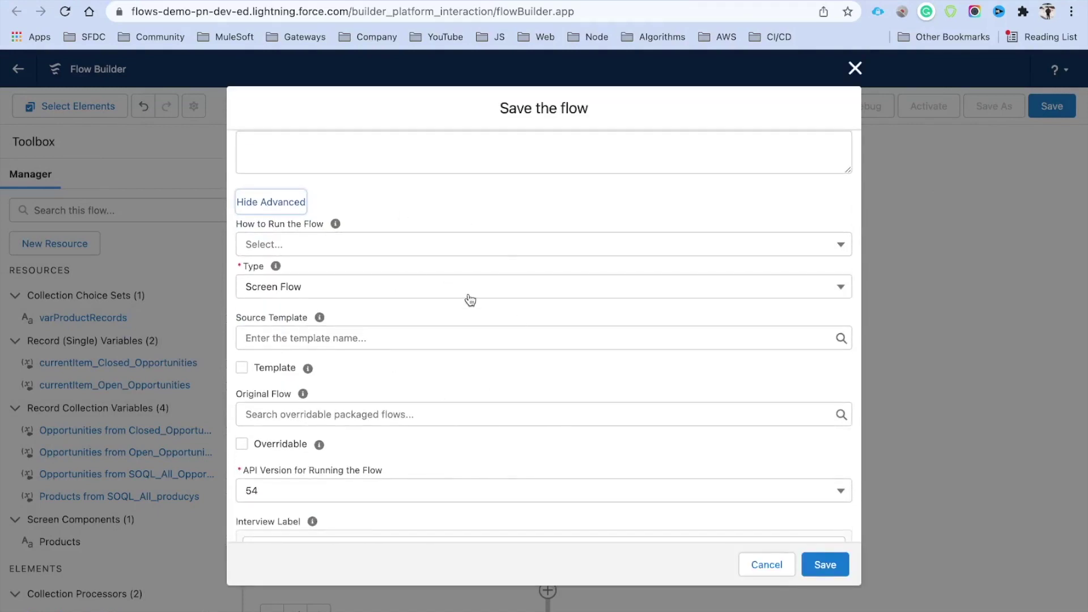
scroll(463, 289, "down", 3)
left_click(820, 566)
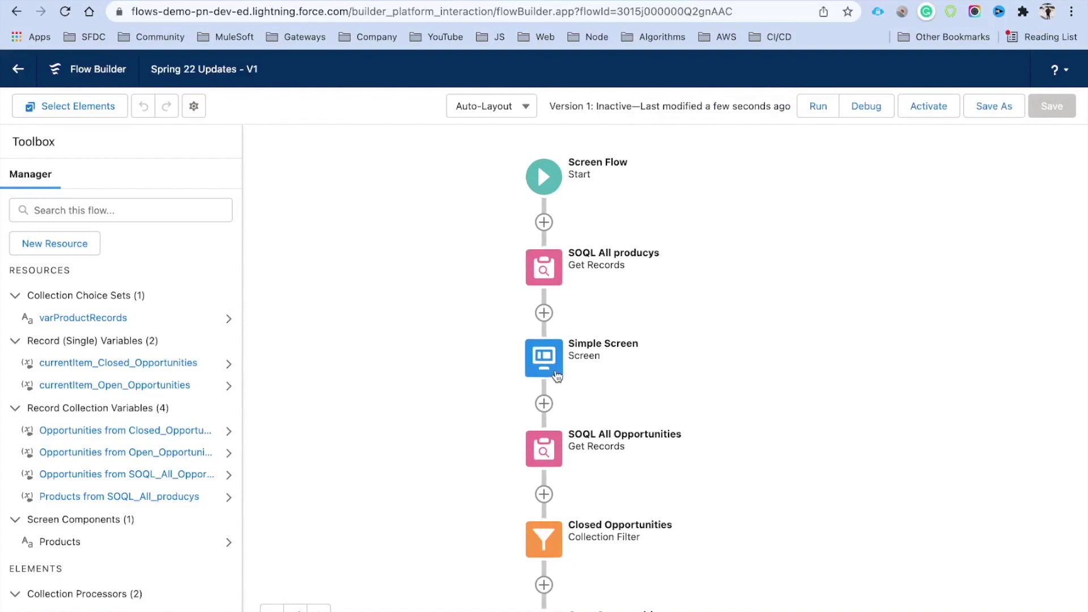
- Debug the Spring 22 Updates flow, choosing the product "Installation: Industrial - High", and run the interview through to its end
left_click(860, 118)
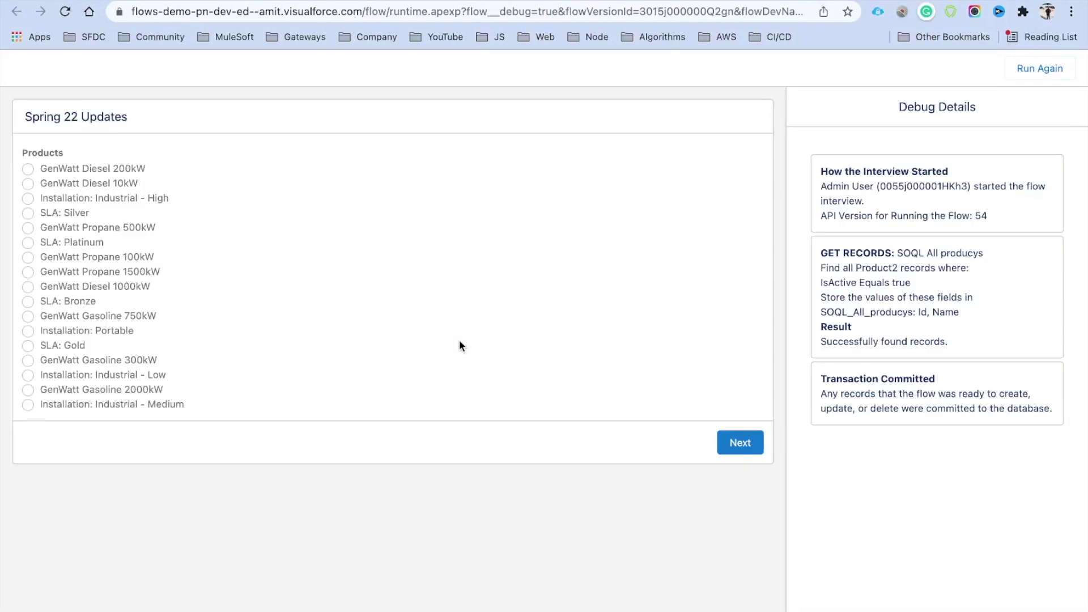
left_click_drag(41, 175, 188, 400)
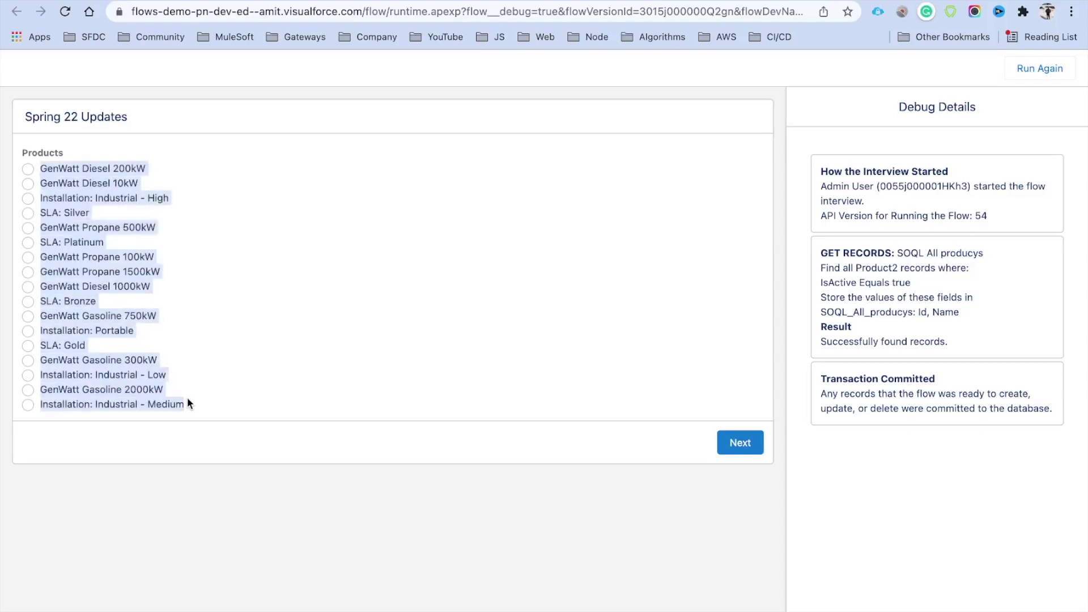
left_click(188, 400)
left_click(28, 198)
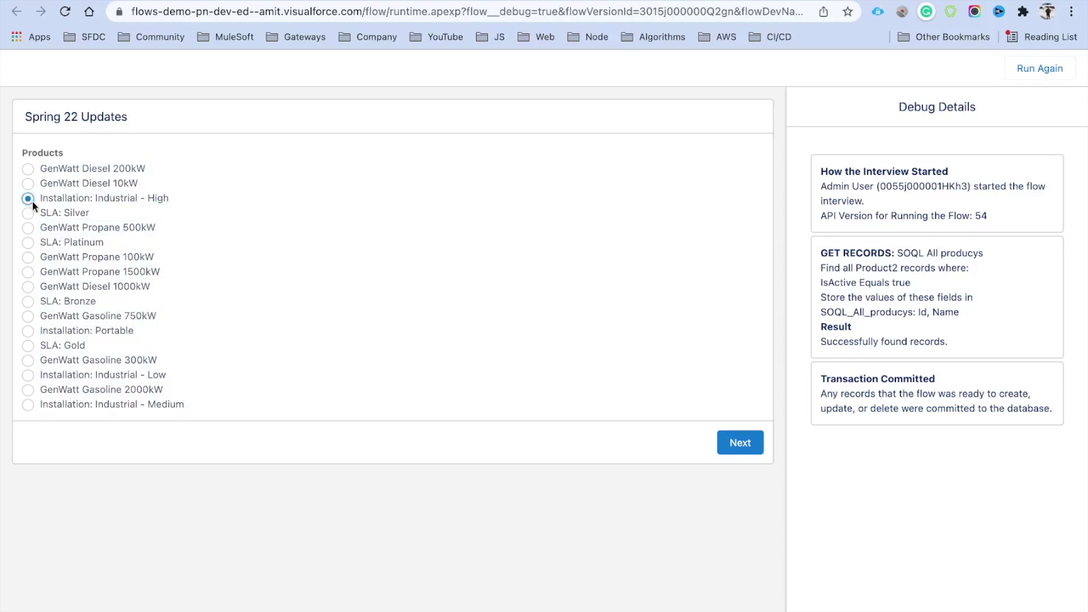
left_click(740, 443)
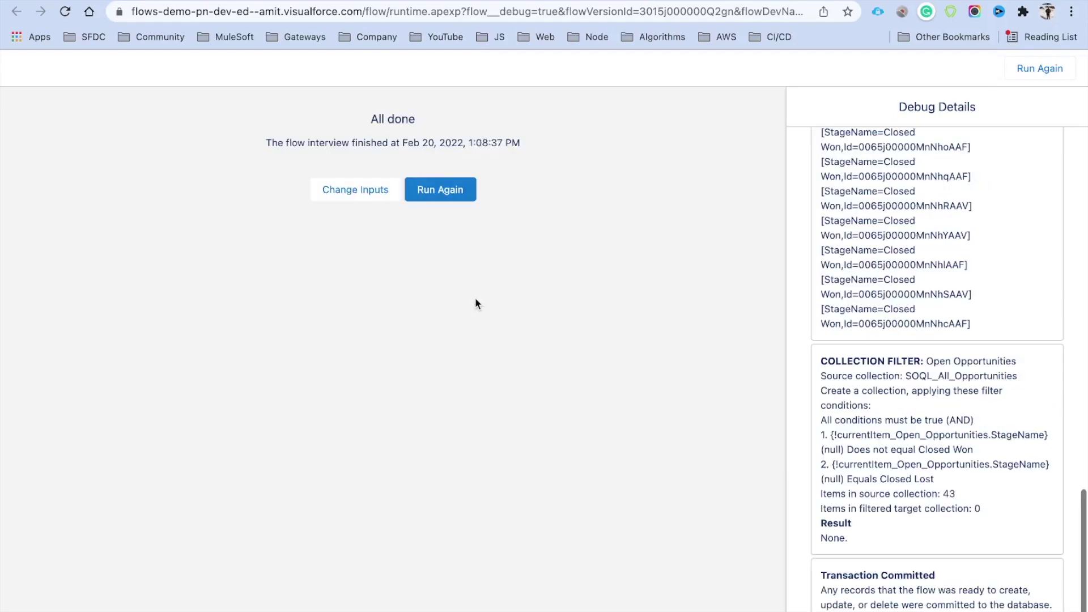
- Examine the debug details of the SOQL All Opportunities query and the Closed Opportunities filter, including source and filtered item counts
scroll(949, 420, "up", 15)
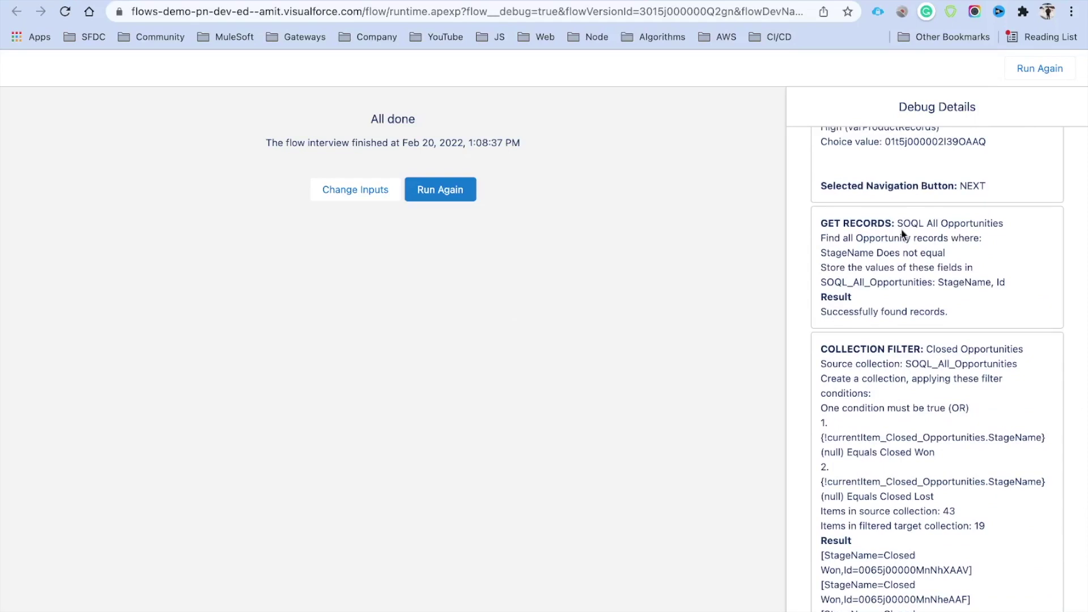
left_click_drag(897, 224, 1011, 228)
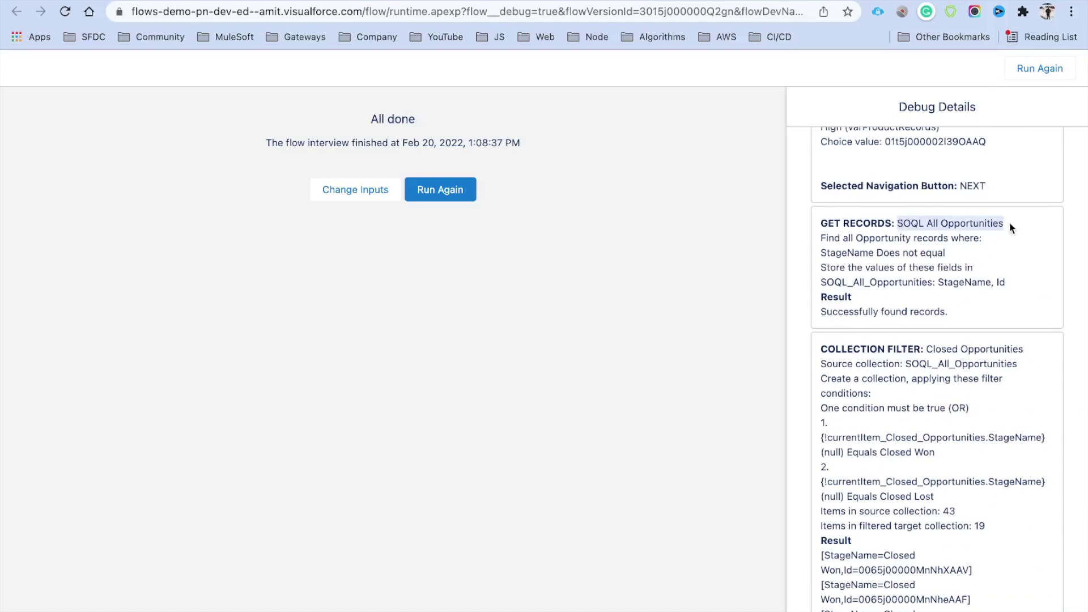
scroll(908, 354, "down", 3)
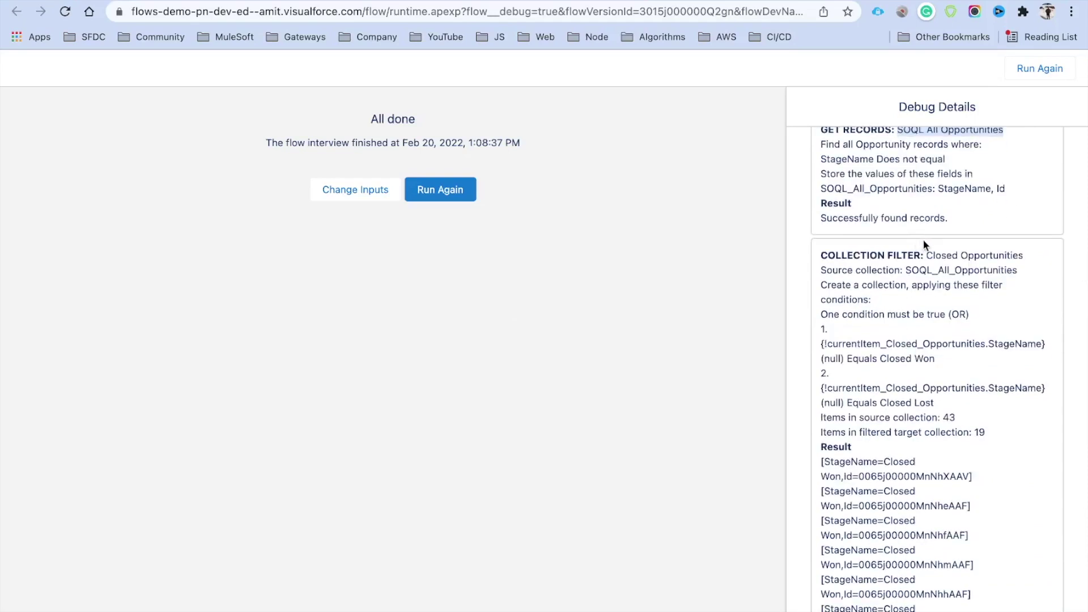
scroll(948, 382, "down", 1)
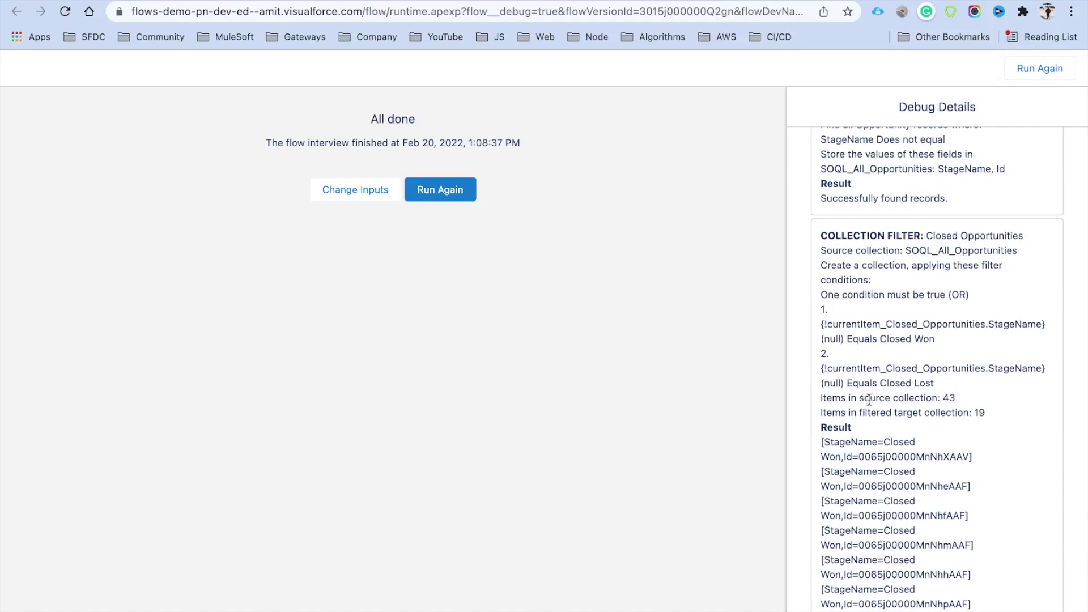
double_click(945, 397)
scroll(950, 396, "down", 2)
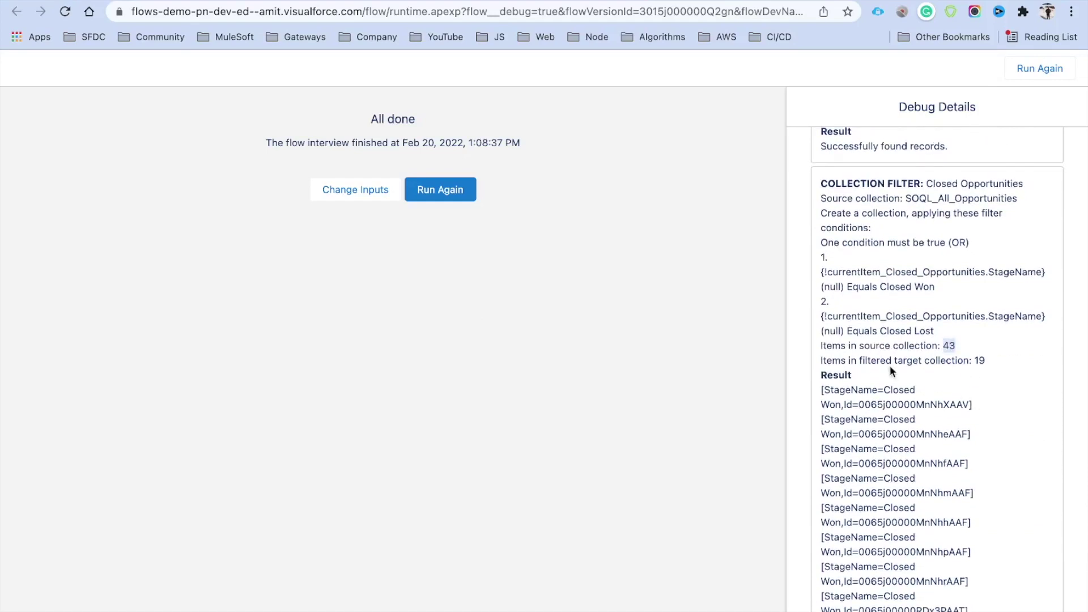
left_click(977, 360)
scroll(910, 457, "down", 3)
scroll(910, 456, "down", 12)
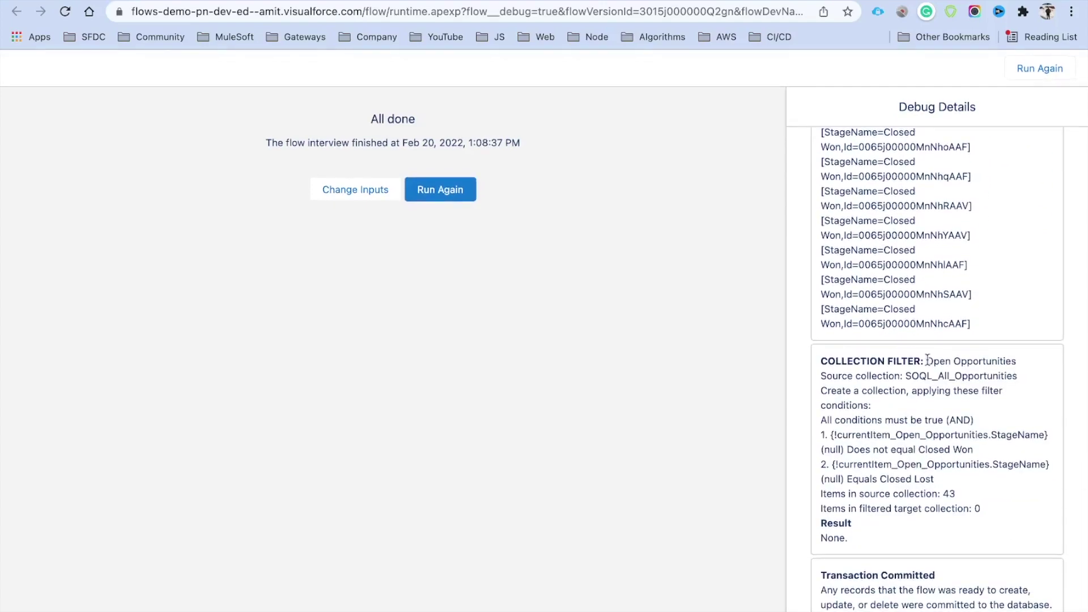
- Check the Open Opportunities collection filter's conditions, item counts and result in the debug details
left_click_drag(927, 360, 1018, 363)
left_click(954, 506)
left_click_drag(942, 493, 996, 493)
left_click(851, 517)
left_click_drag(821, 366, 875, 546)
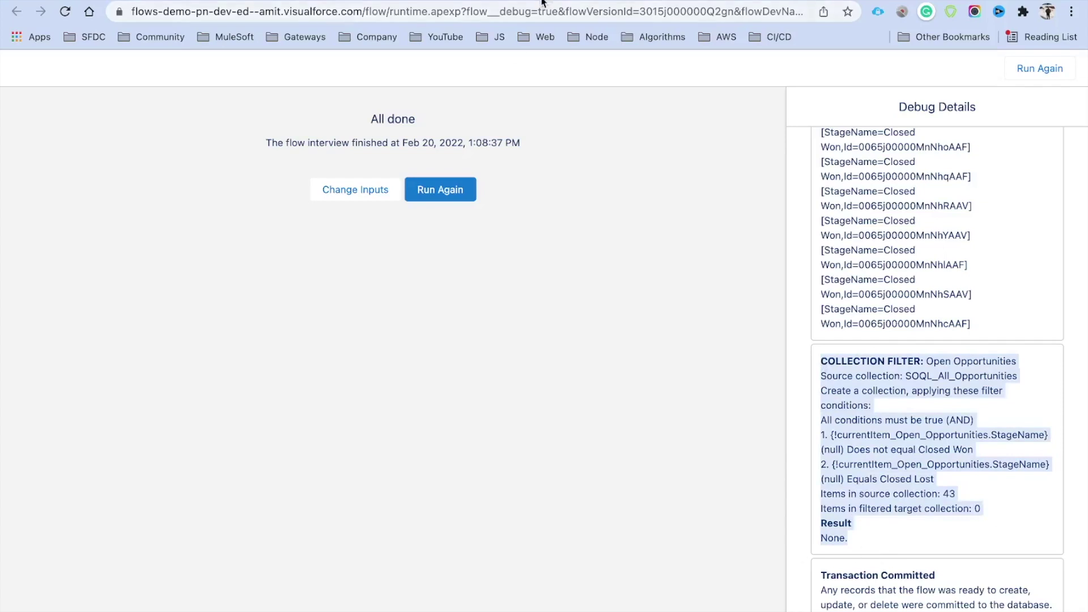
- Change the Open Opportunities filter's condition requirements to Any Condition Is Met (OR) and save the flow
key("ctrl+w")
left_click_drag(694, 476, 701, 287)
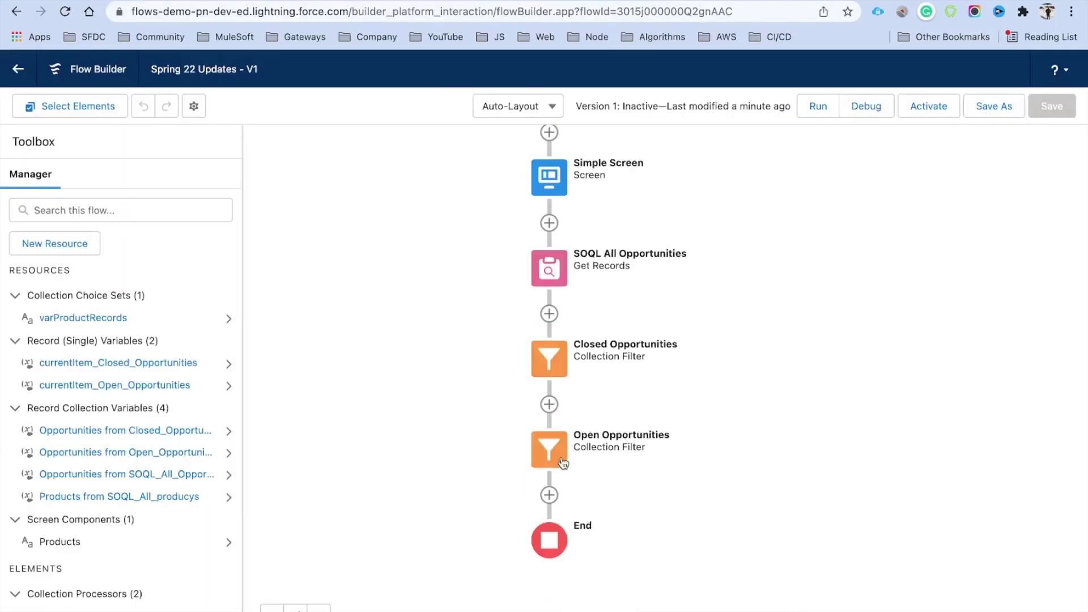
left_click(558, 460)
left_click(533, 592)
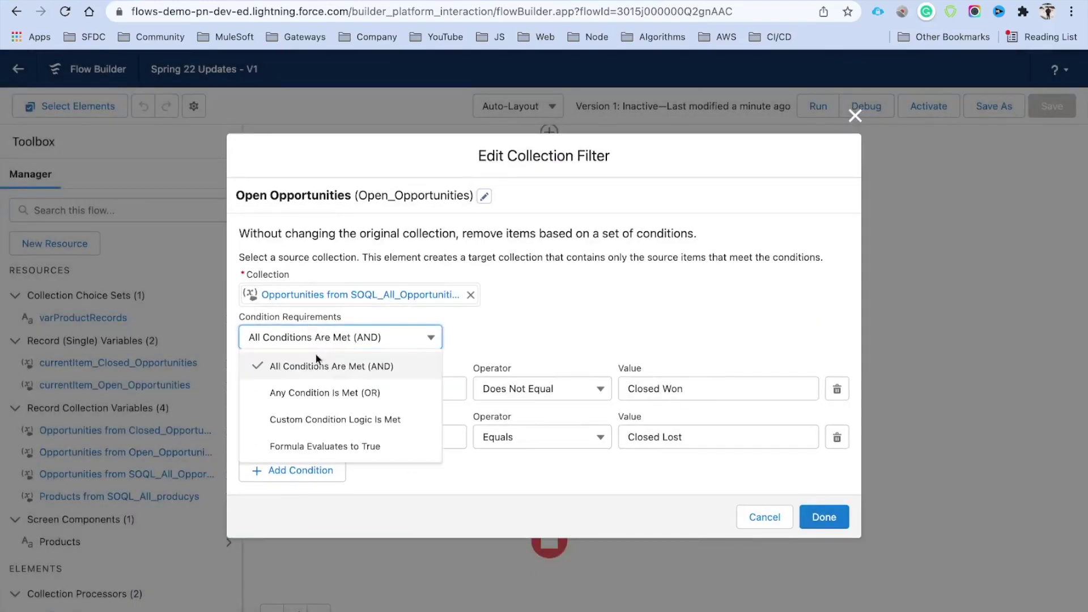
left_click(319, 393)
left_click(641, 348)
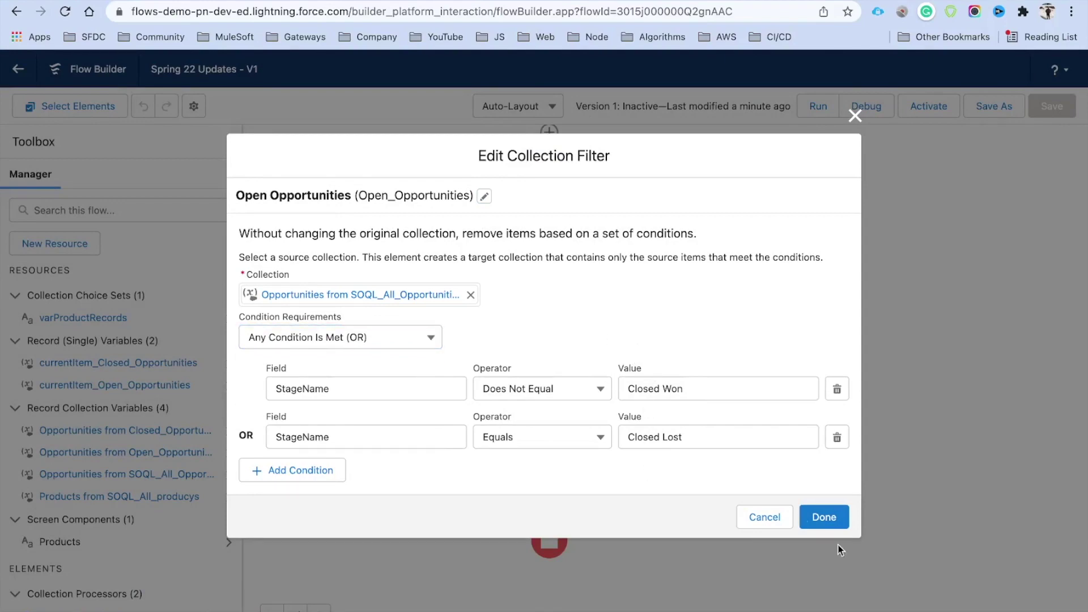
left_click(829, 517)
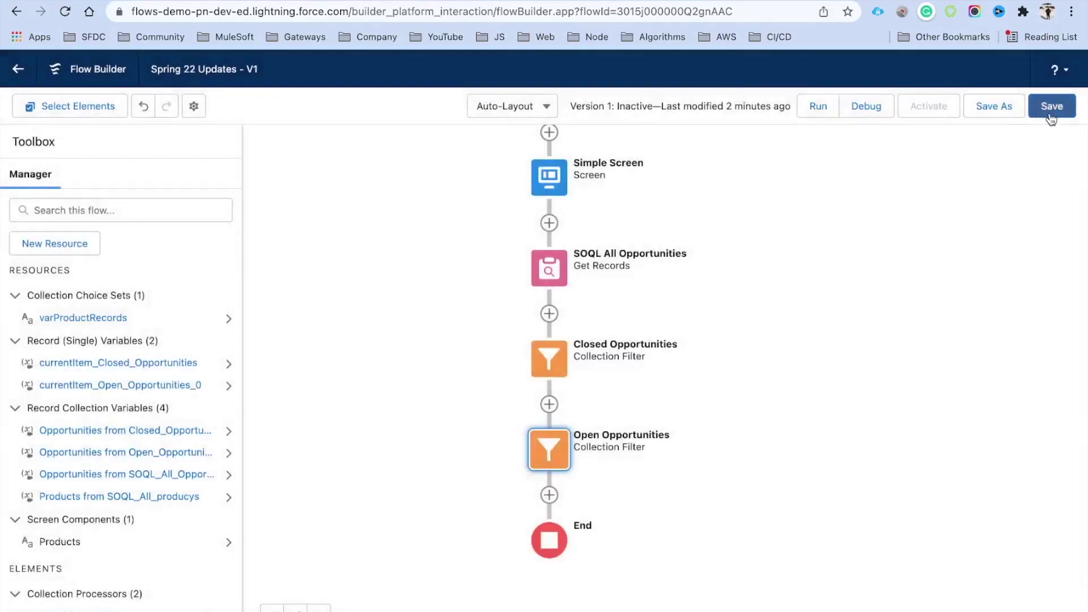
left_click(1051, 112)
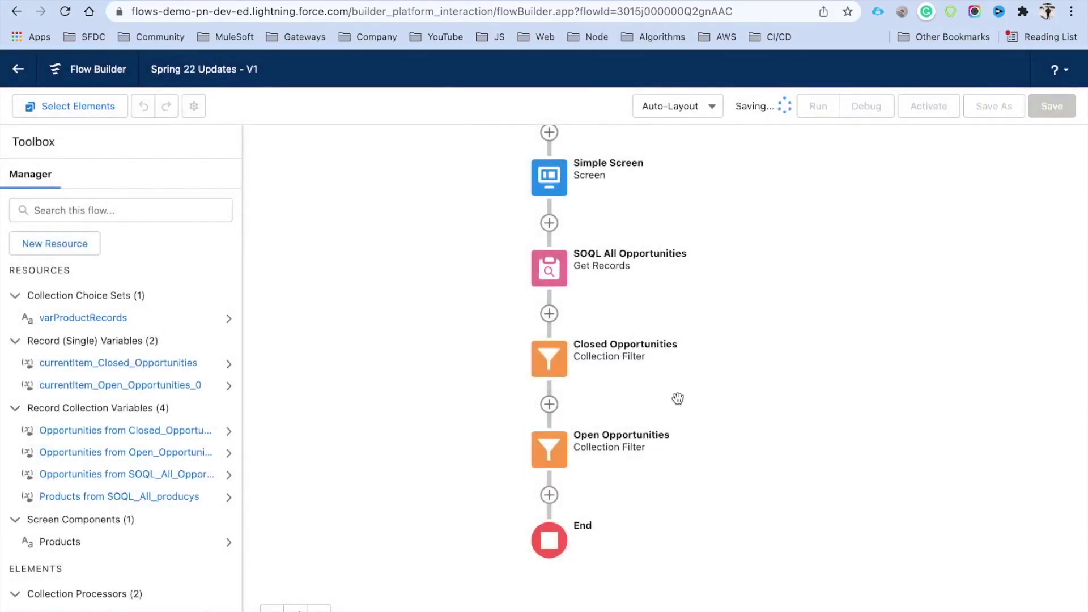
left_click_drag(814, 194, 810, 233)
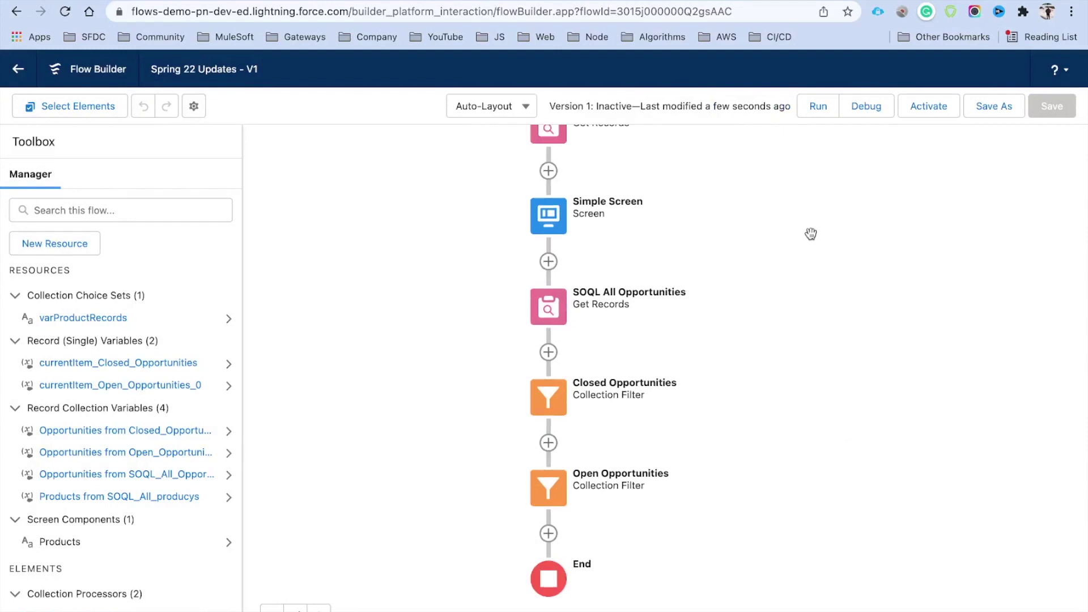
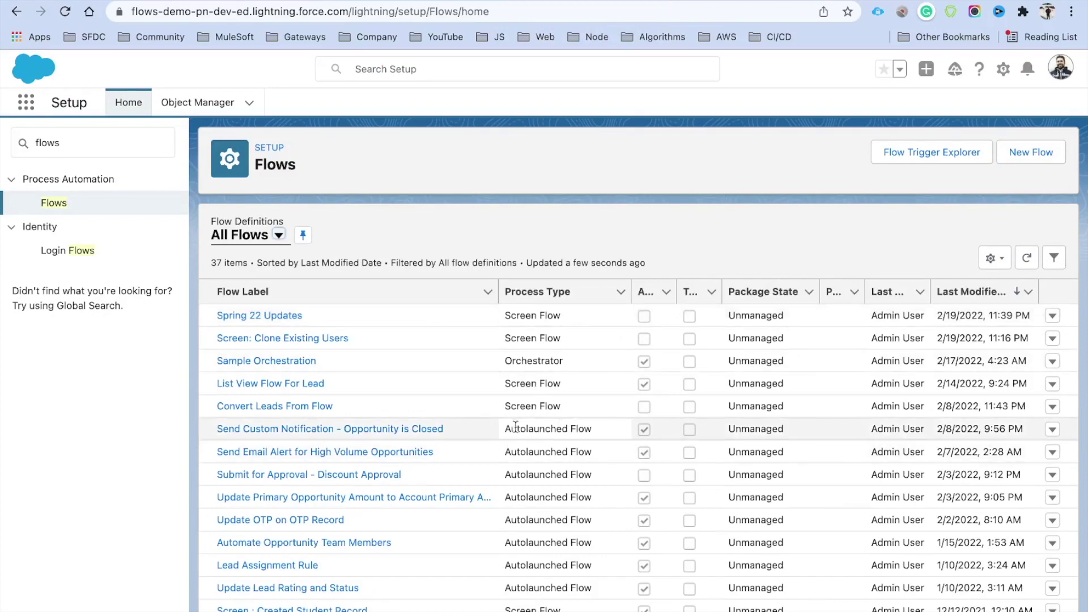
- Open the "Send Custom Notification - Opportunity is Closed" flow and review its record-triggered start and its elements
left_click_drag(502, 428, 611, 433)
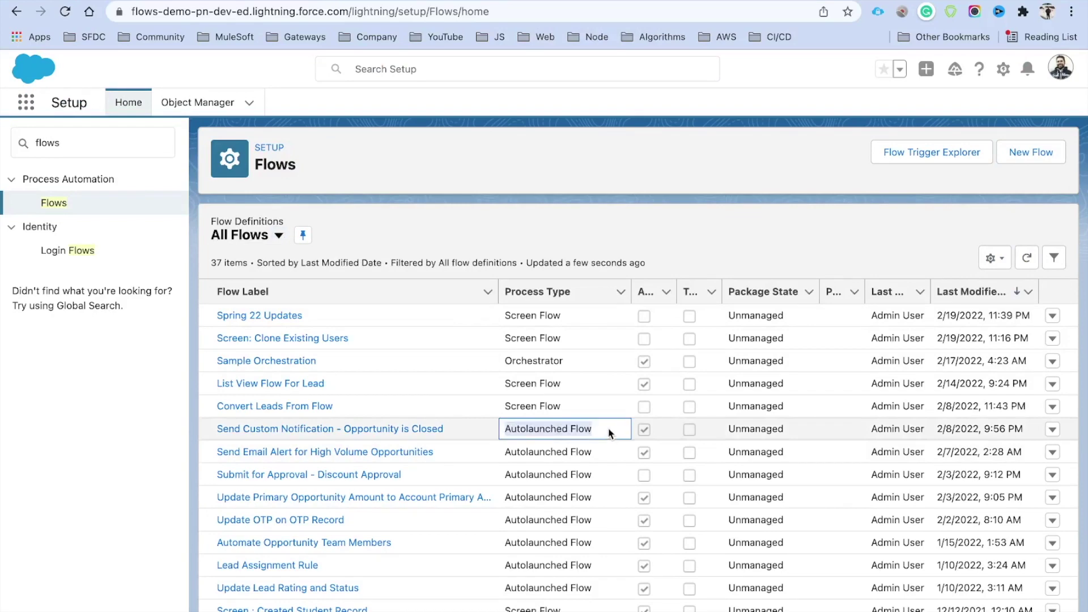
left_click(375, 435)
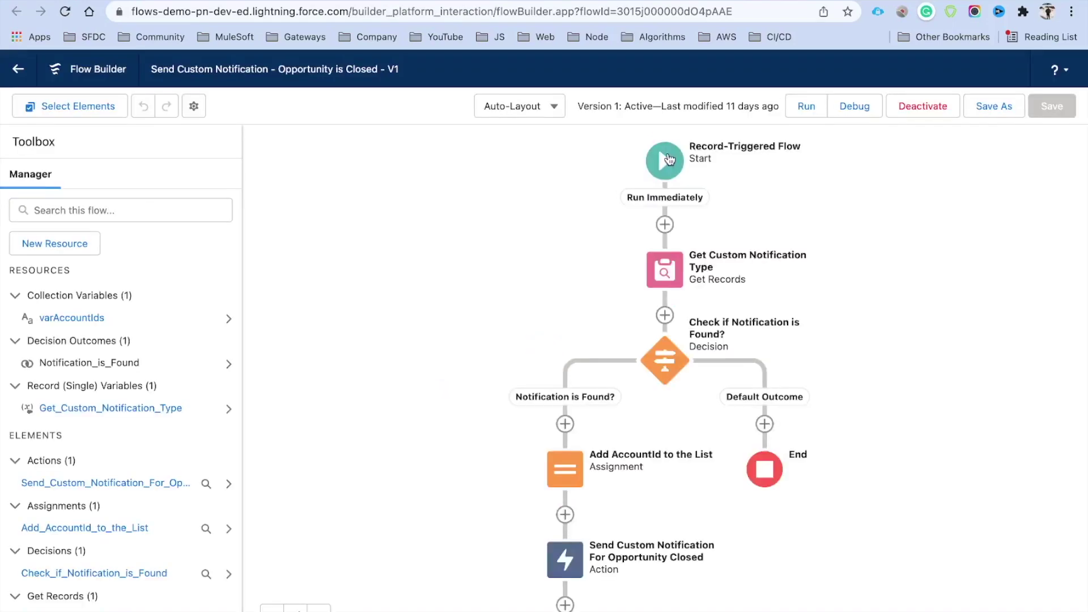
left_click(664, 161)
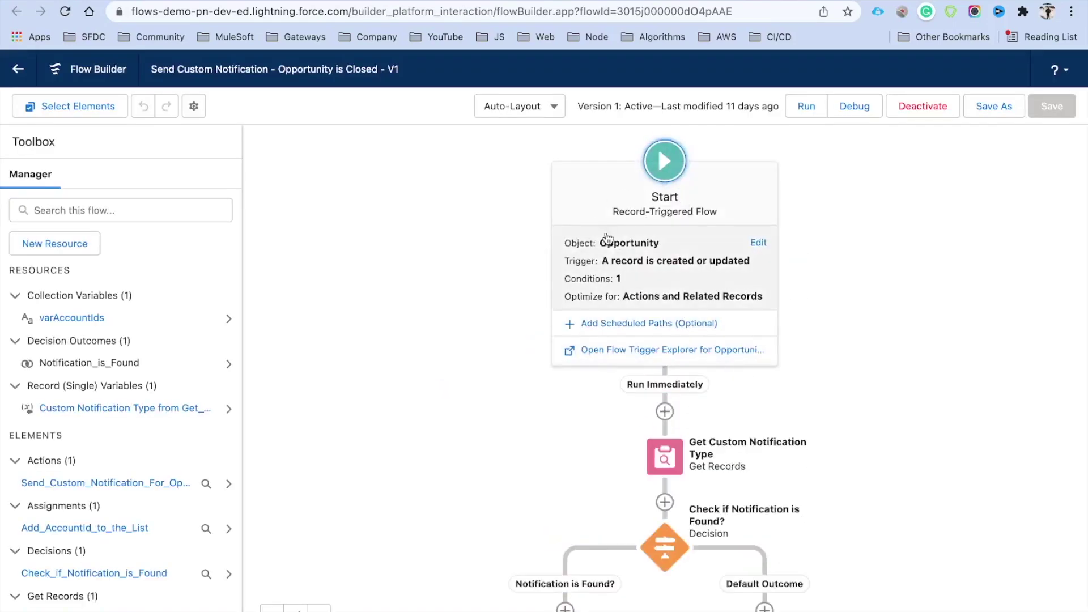
left_click(474, 332)
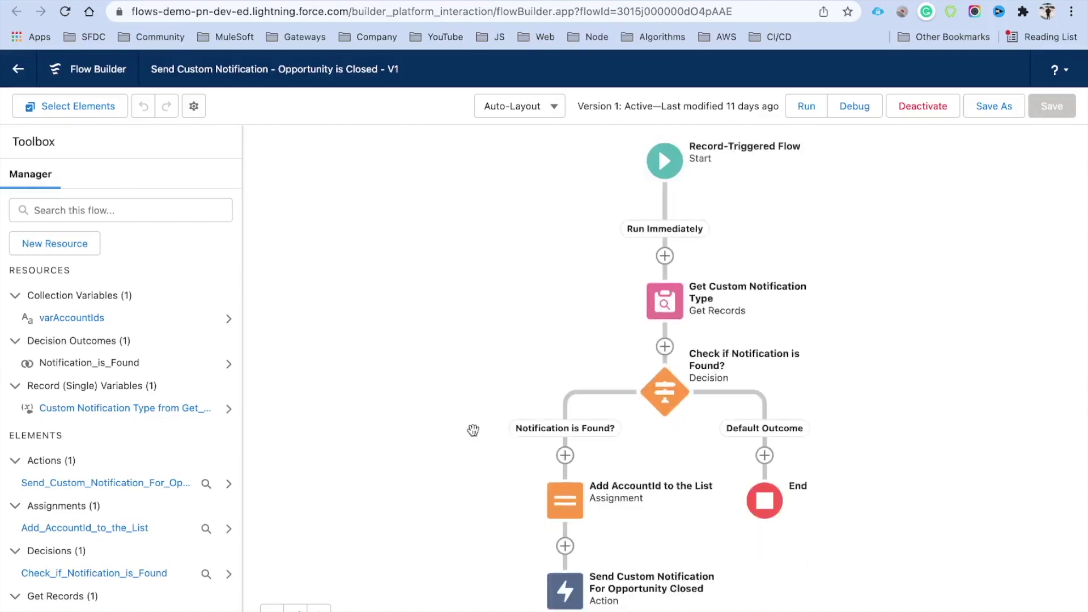
scroll(850, 522, "down", 2)
left_click_drag(850, 522, 848, 548)
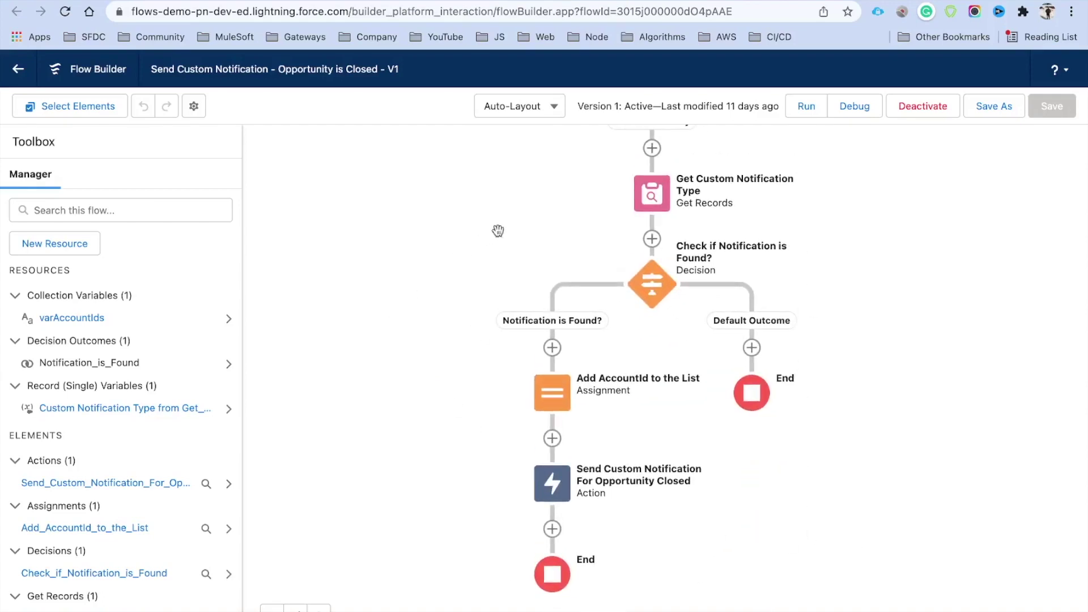
left_click_drag(510, 161, 513, 193)
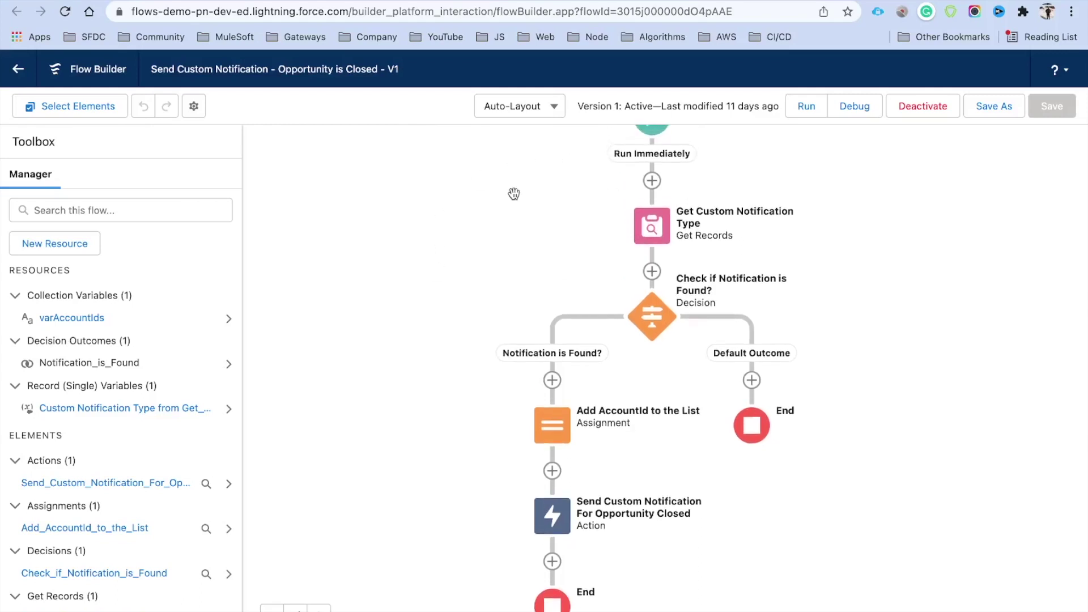
- Show the advanced version properties of the notification flow and read the help text for Trigger Order
left_click(194, 109)
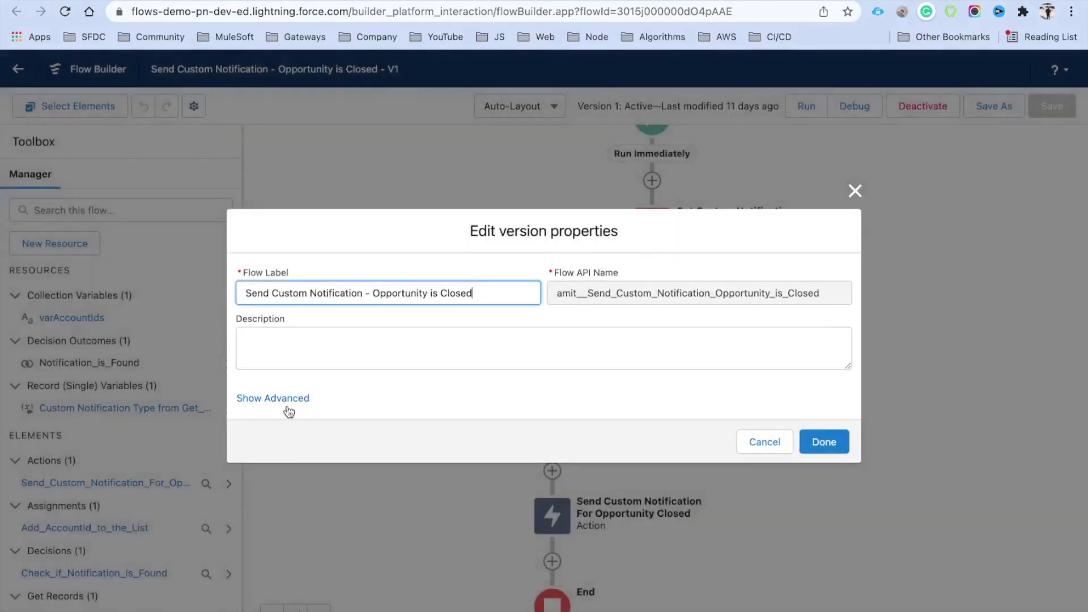
left_click(289, 398)
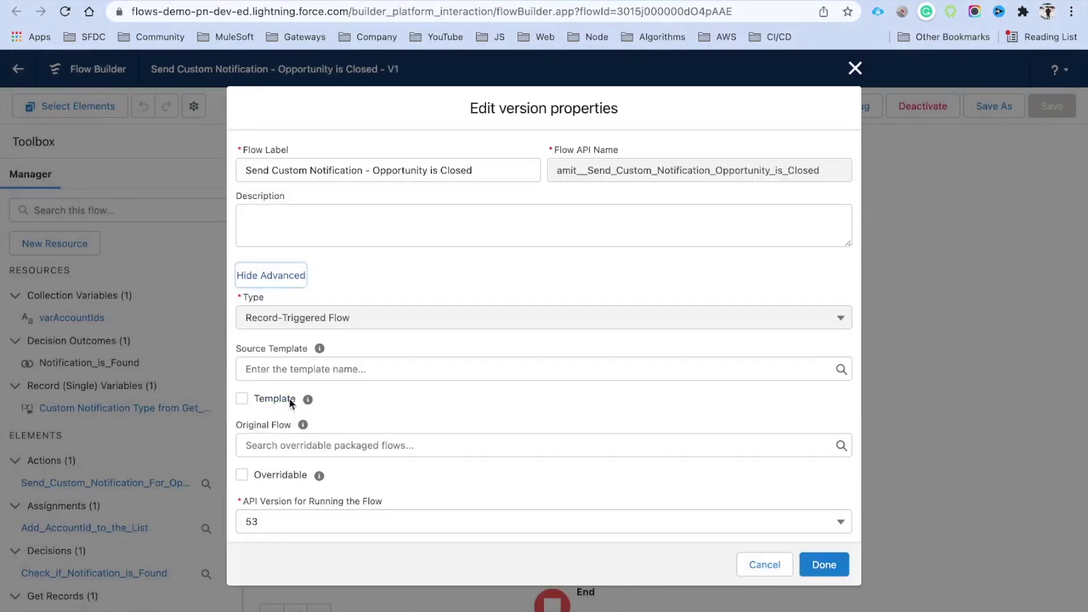
scroll(357, 379, "down", 5)
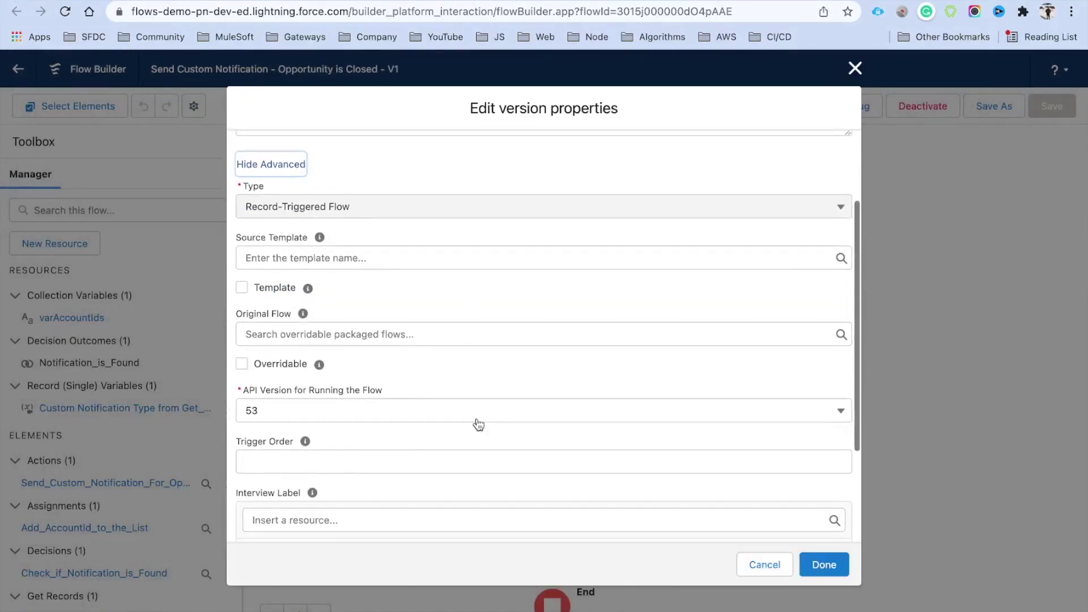
left_click(236, 355)
left_click_drag(235, 355, 288, 358)
left_click(305, 358)
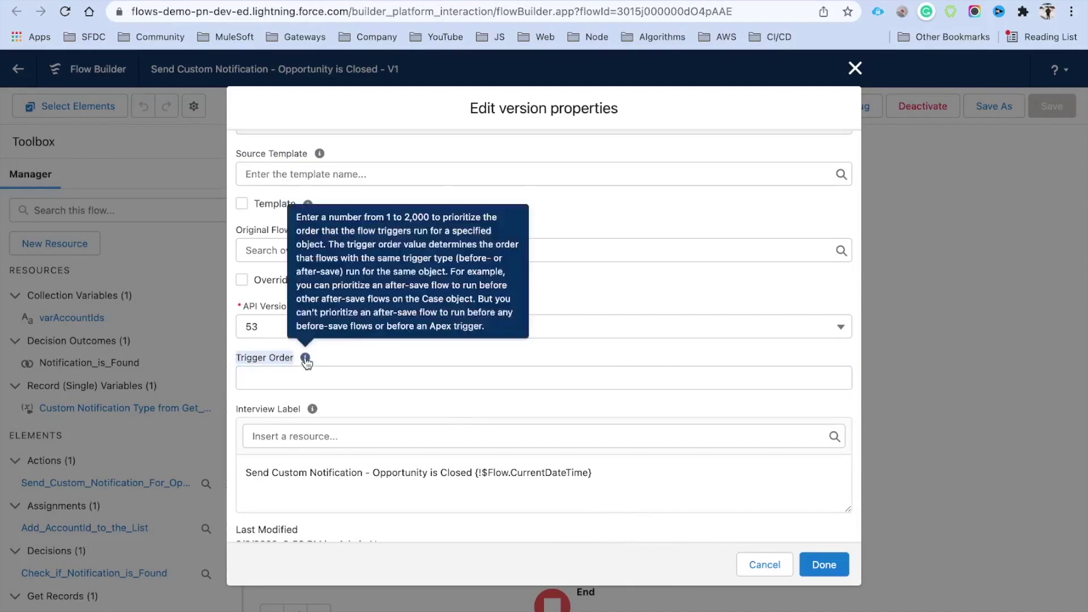
mouse_move(306, 359)
- Set the notification flow's Trigger Order to 10 and apply the version properties
left_click(305, 378)
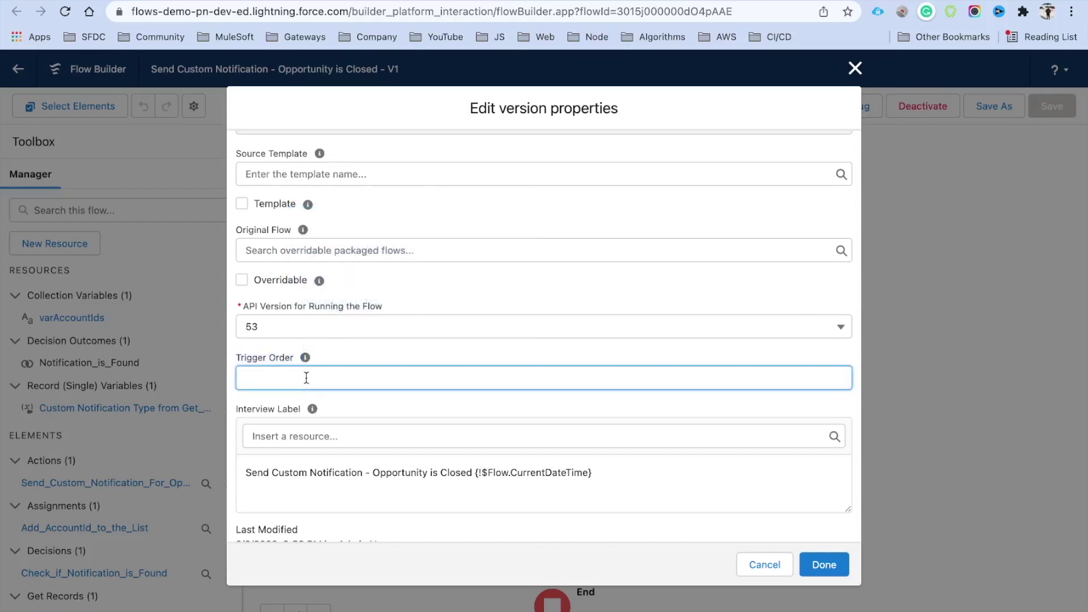
type("1")
left_click_drag(282, 381, 233, 377)
type("10")
left_click(365, 363)
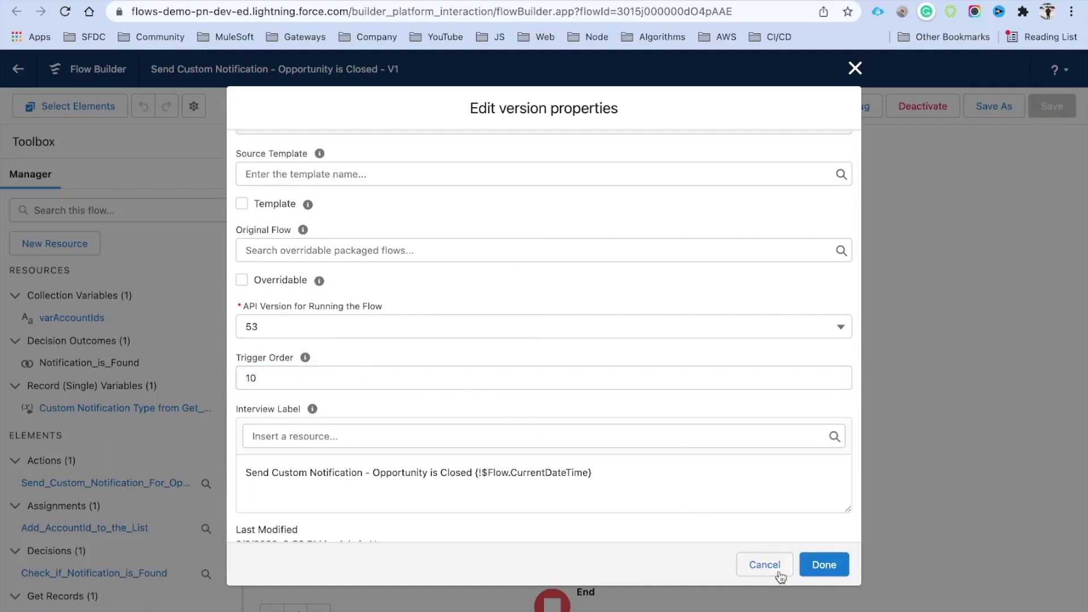
left_click(823, 564)
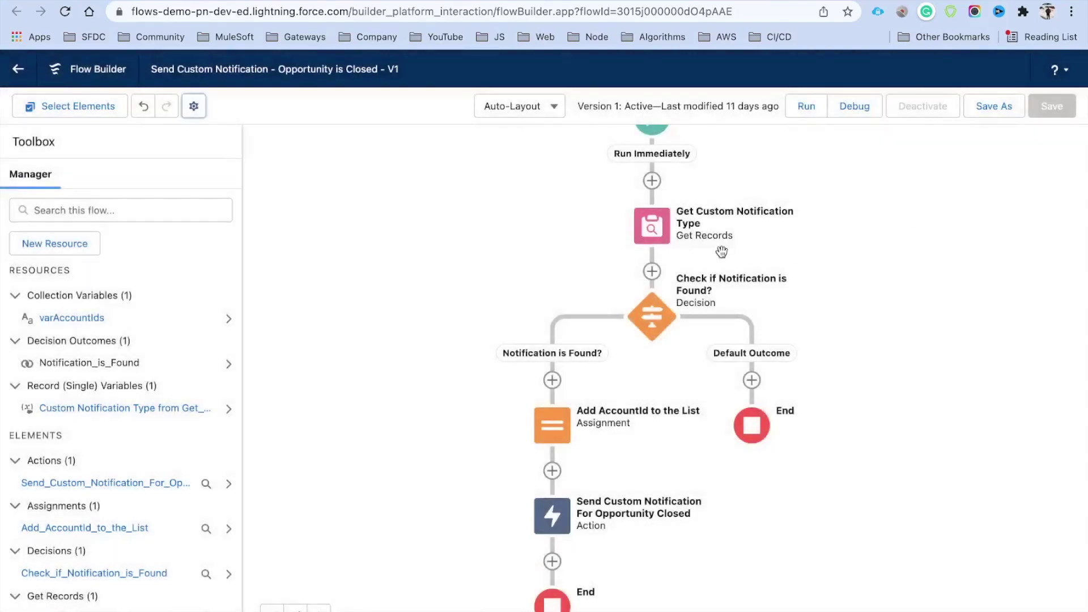
left_click(425, 264)
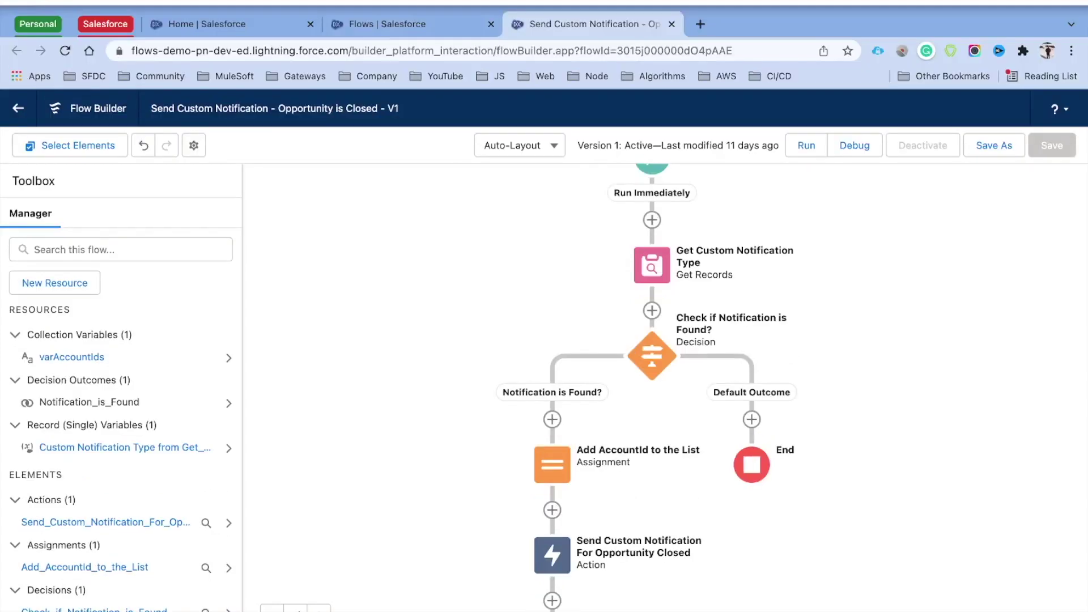
- Open Flow Trigger Explorer from the Flows setup list and choose the trigger event for which Opportunity flows are shown
left_click(433, 28)
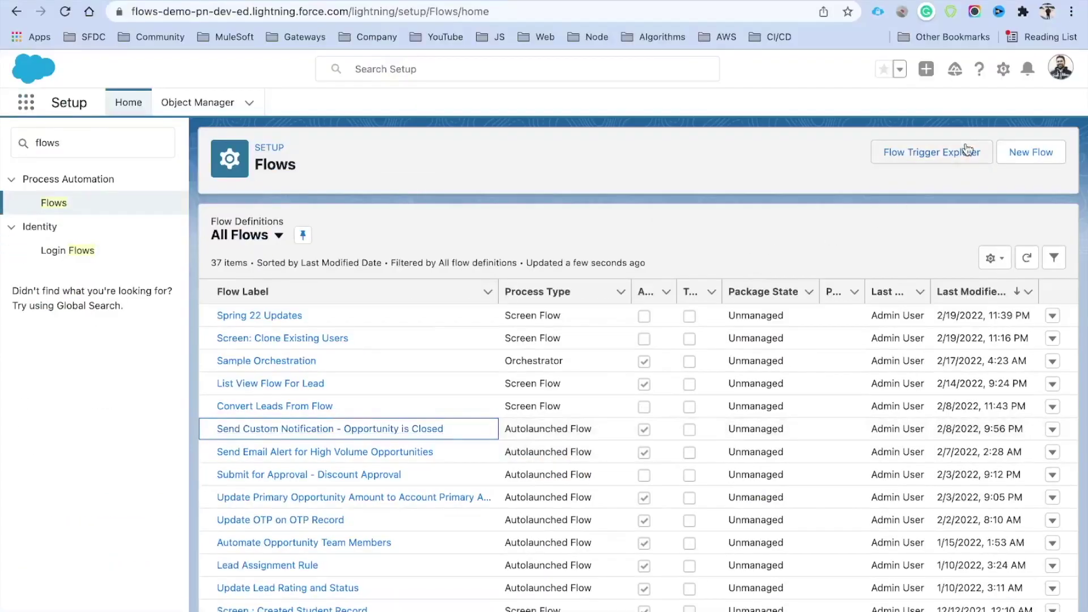
left_click(916, 154)
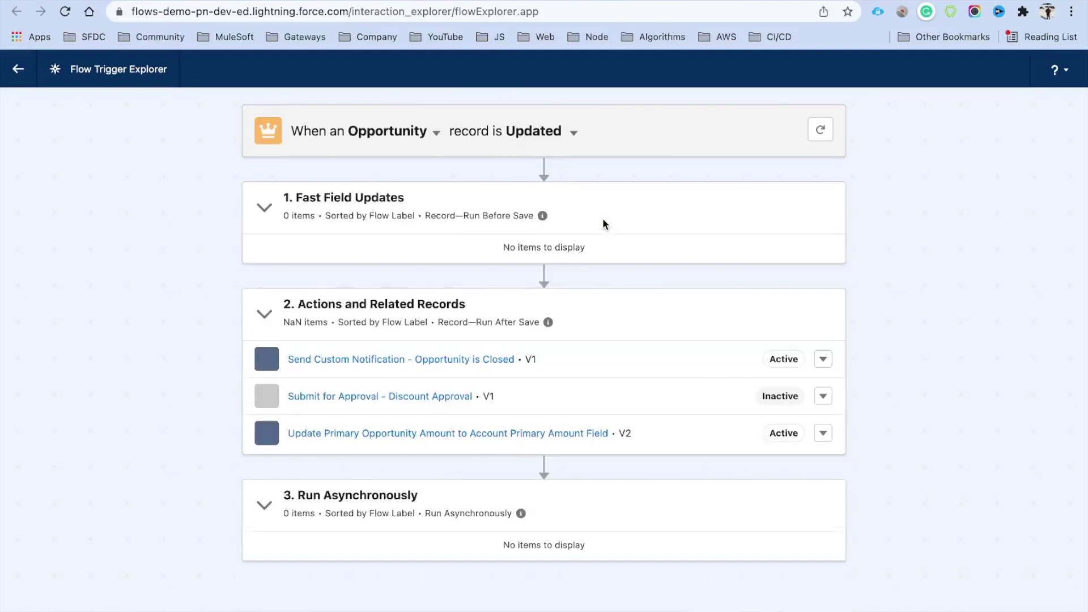
left_click(573, 133)
left_click(584, 165)
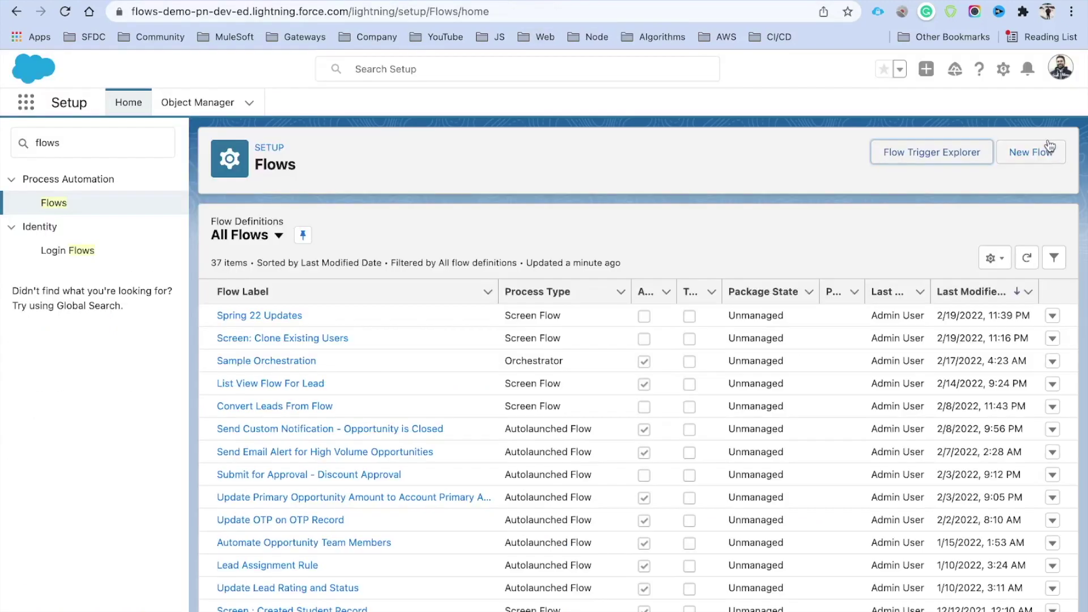
- Create a new Record-Triggered Flow from the Flows setup page
left_click(1045, 150)
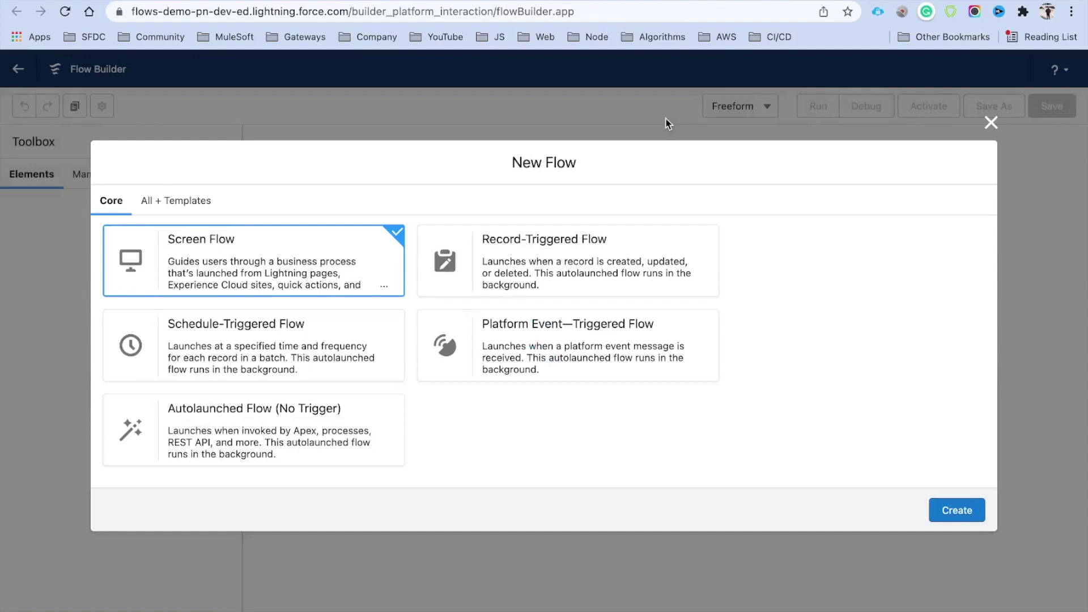
left_click(594, 268)
left_click(956, 510)
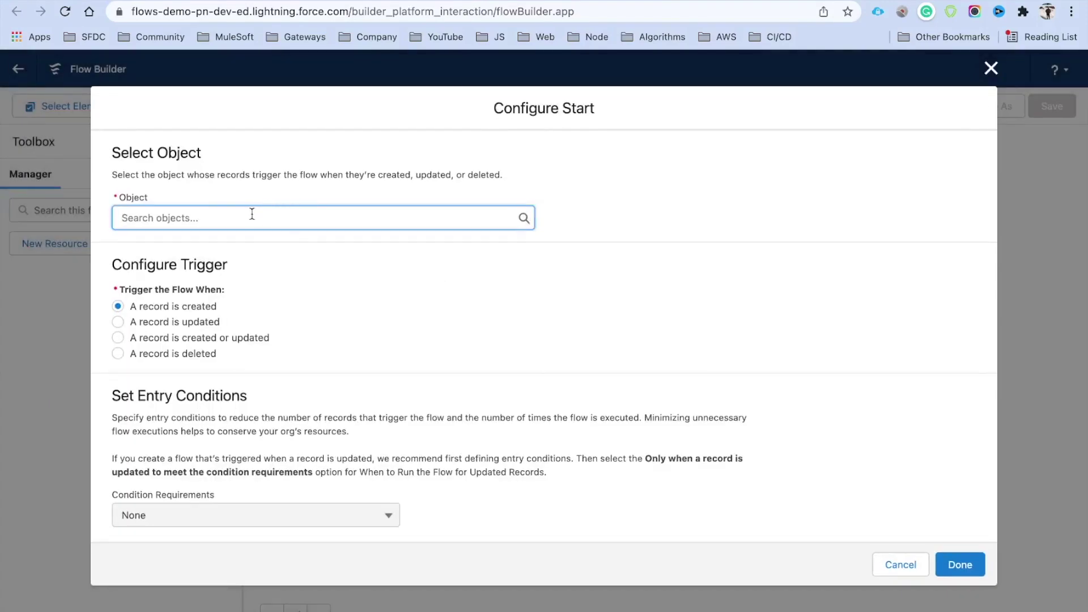
- Configure the start with Account as the object, triggered when a record is created and optimized for Actions and Related Records
left_click(252, 214)
type("Acc")
left_click(179, 260)
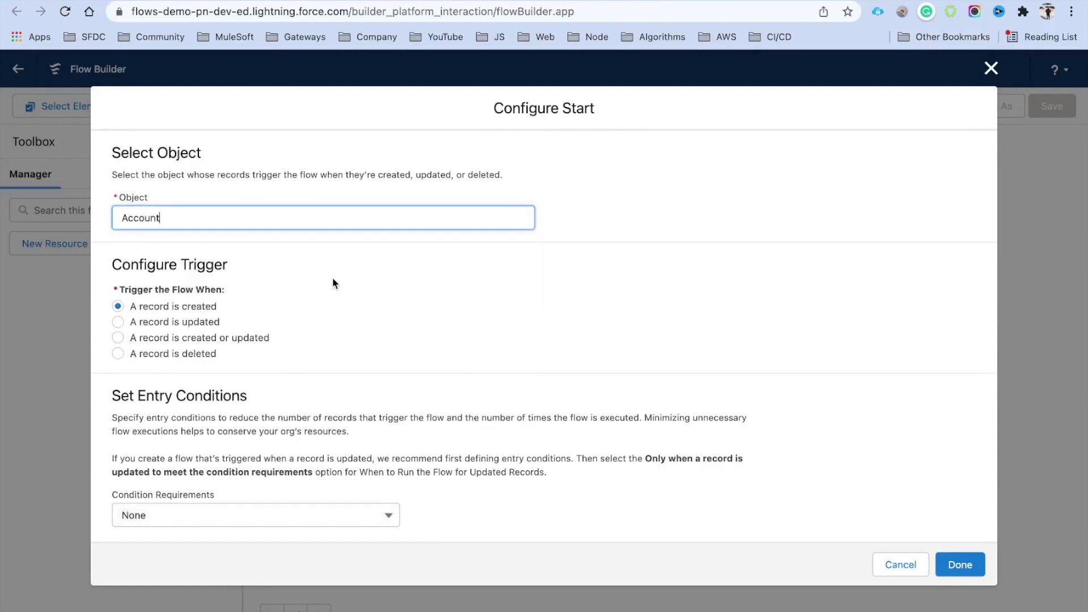
scroll(308, 374, "down", 3)
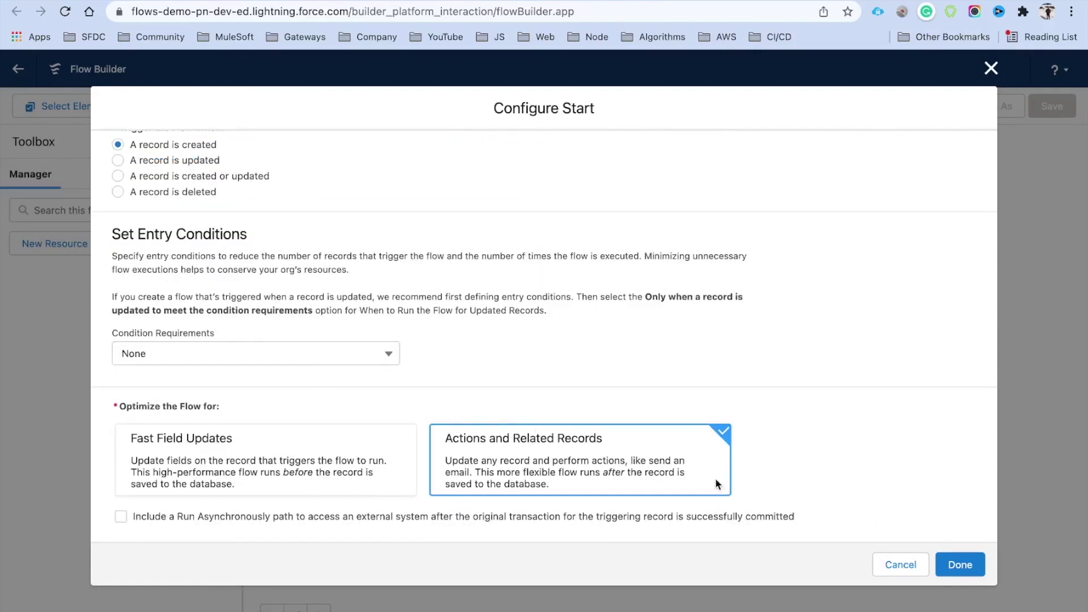
left_click(956, 567)
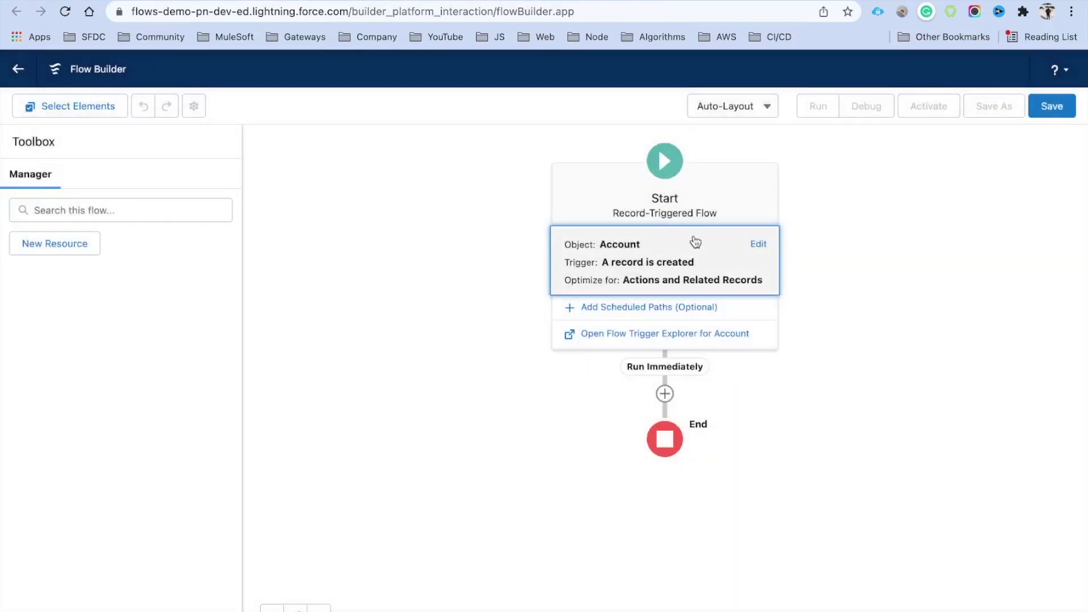
- Start saving the flow, show its advanced properties and set the Trigger Order to 12
left_click(1053, 107)
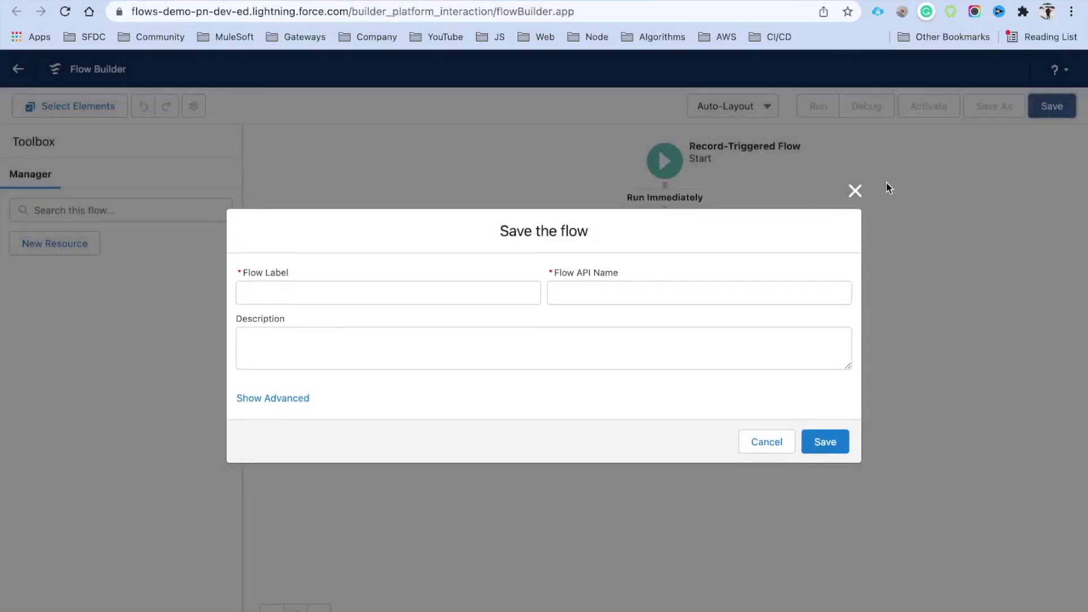
left_click(289, 396)
scroll(395, 399, "down", 5)
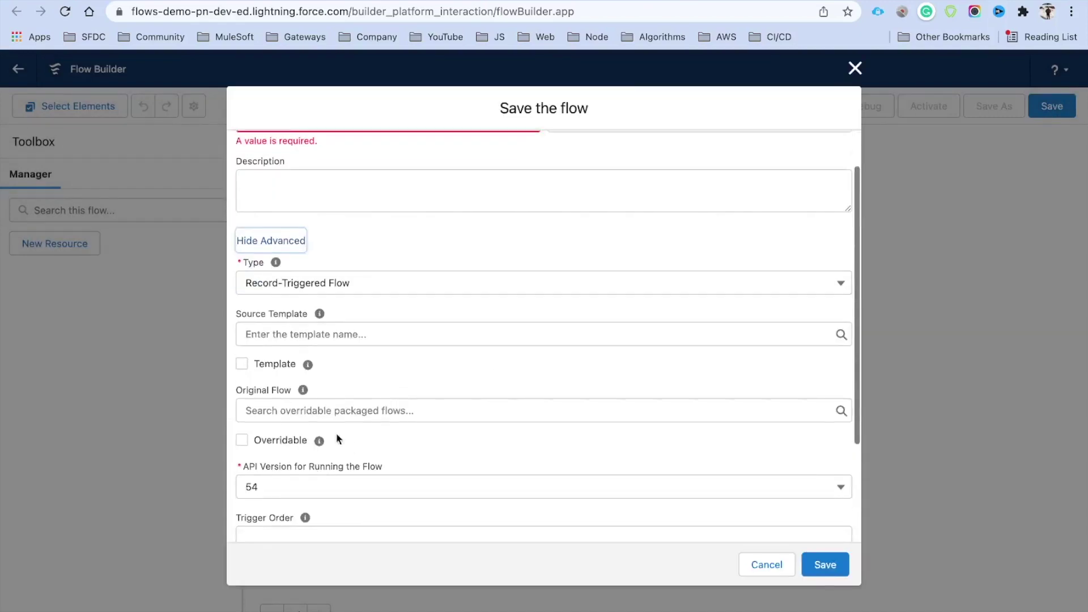
left_click(308, 434)
type("12")
left_click(399, 404)
- Label the flow Spring22Updates and save it
scroll(399, 402, "up", 5)
left_click(301, 170)
type("Spring22")
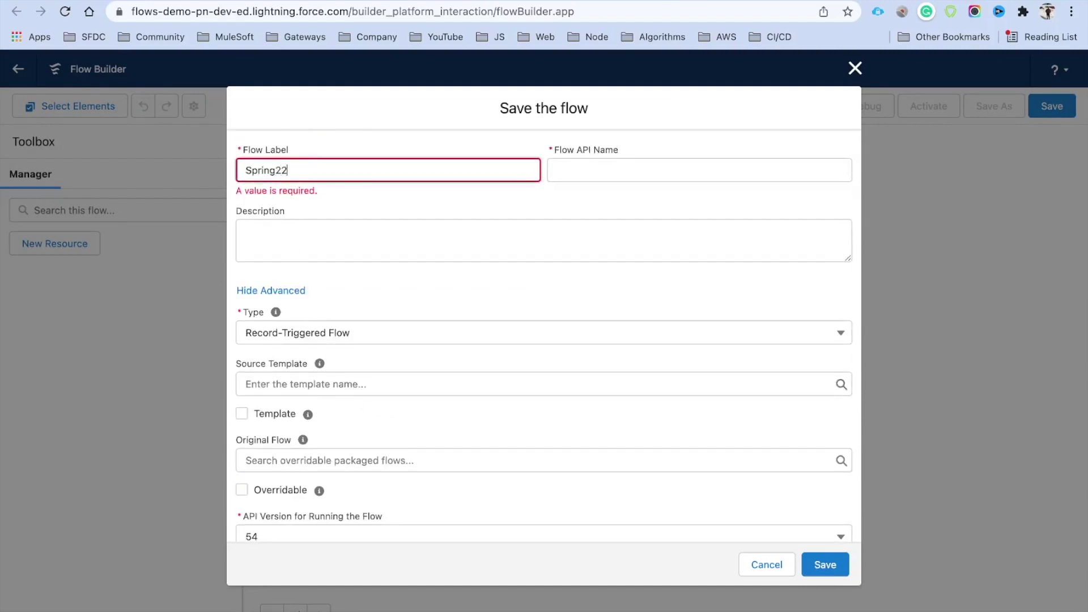
type("Upat")
key("Return")
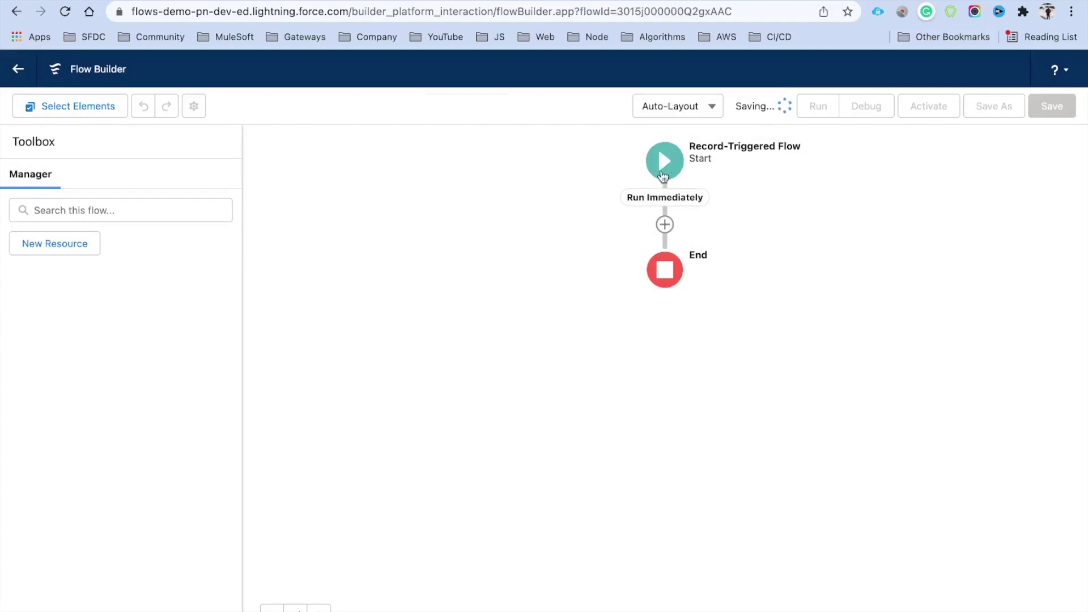
left_click(919, 143)
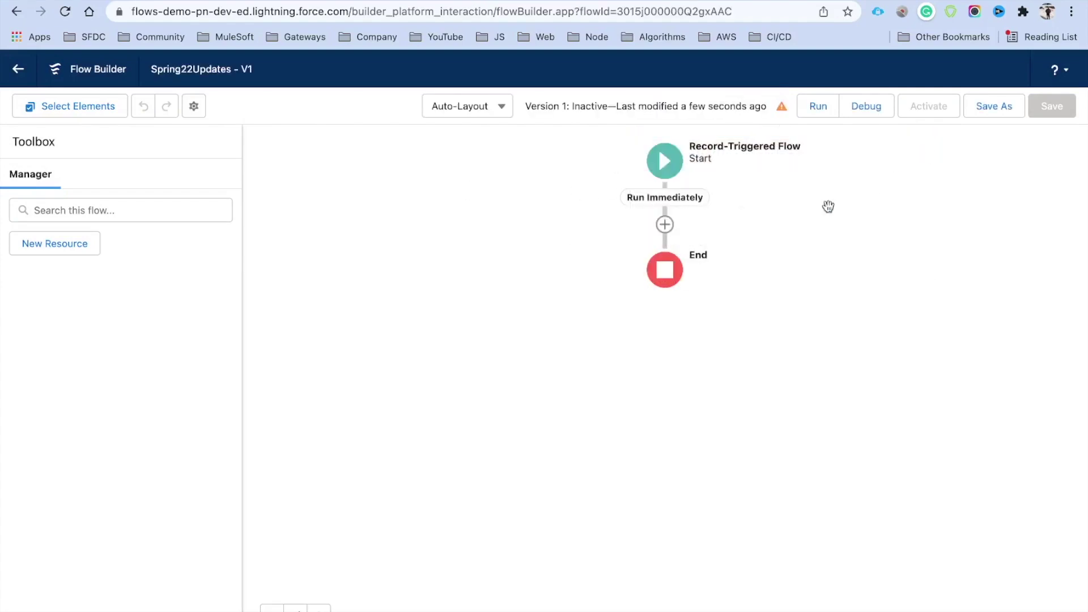
- Expand the flow's Start element and open Flow Trigger Explorer for Account from it
left_click(660, 168)
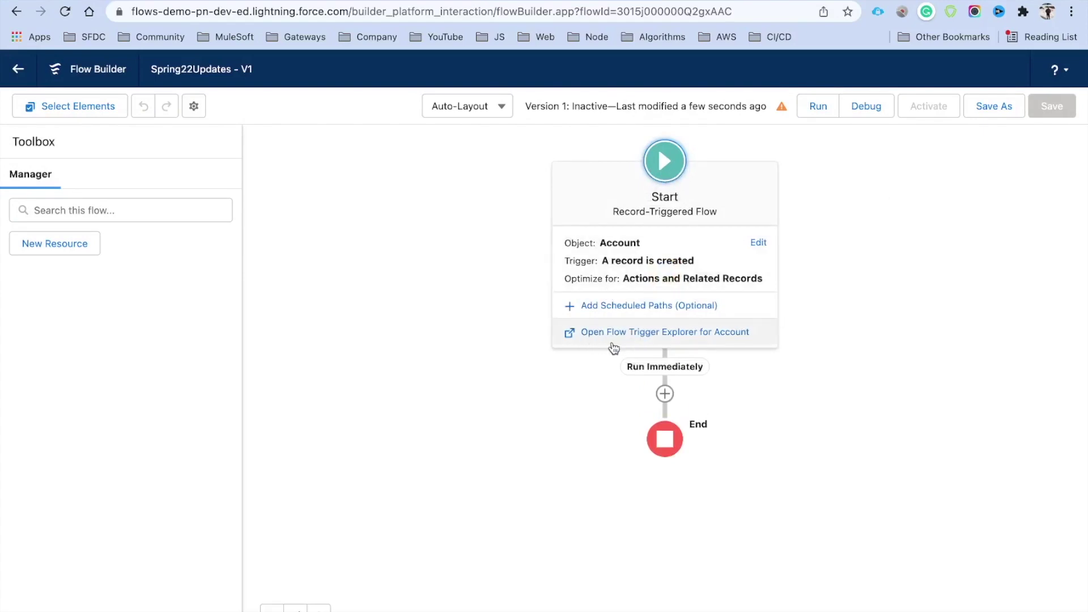
left_click(720, 338)
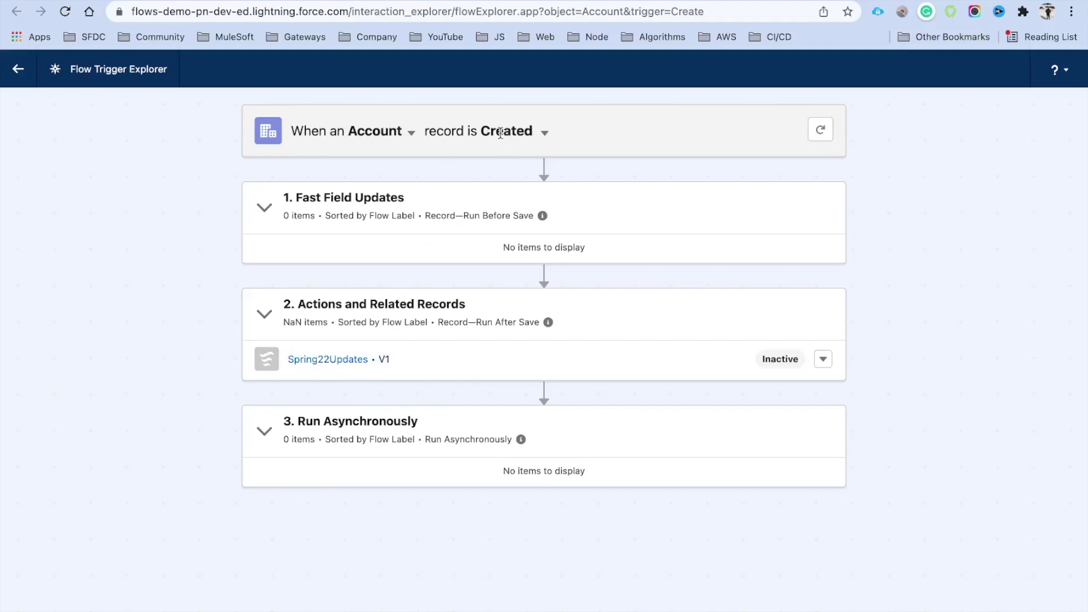
key("super+Tab")
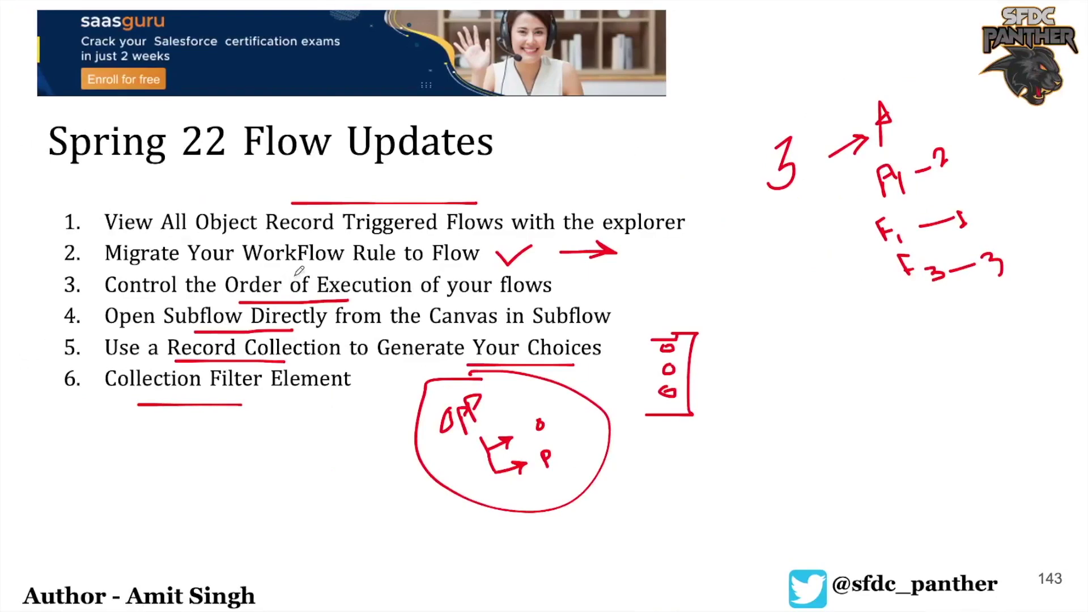
mouse_move(63, 242)
left_mouse_down()
mouse_move(71, 265)
mouse_move(66, 239)
left_mouse_up()
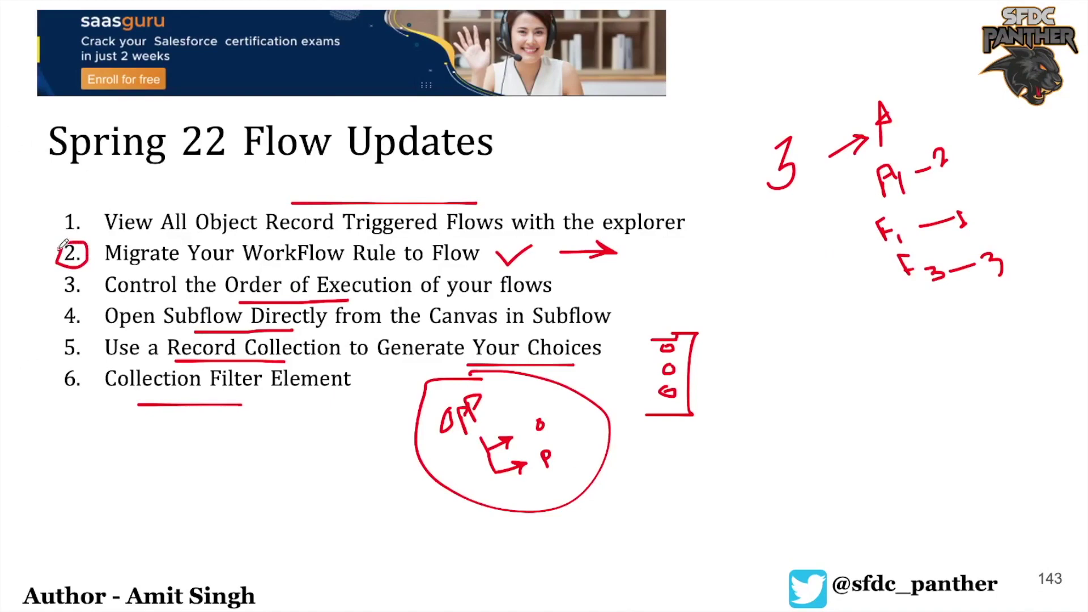